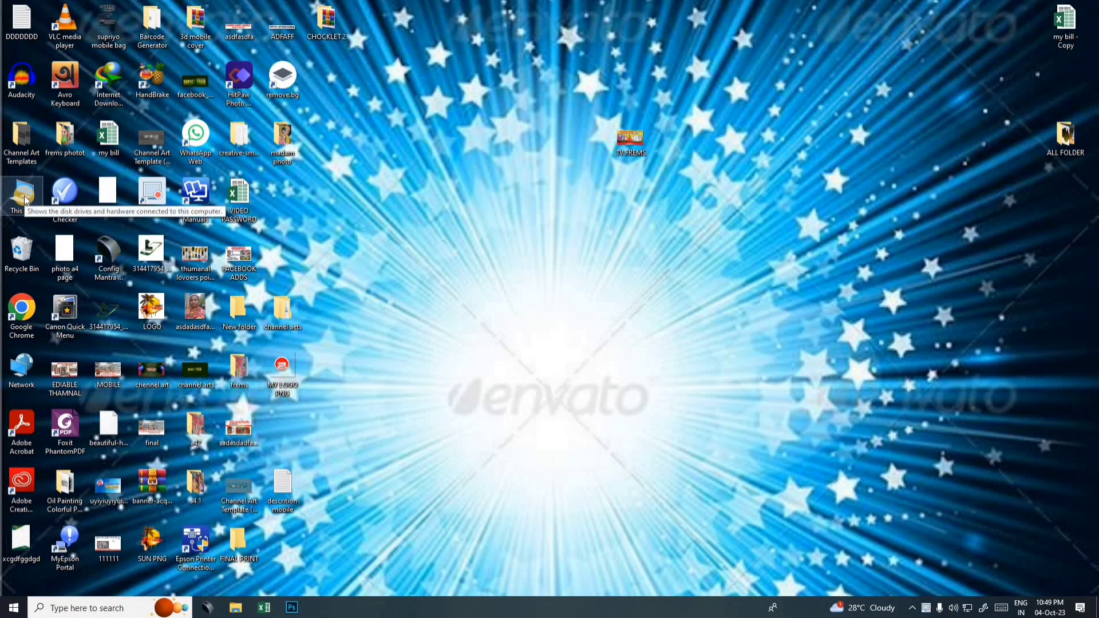
- Browse to the photo folder in E:\coffee mug 15 in a maximized Explorer window, showing mug images 1–5
{"action": "double_click", "coordinate": [26, 201]}
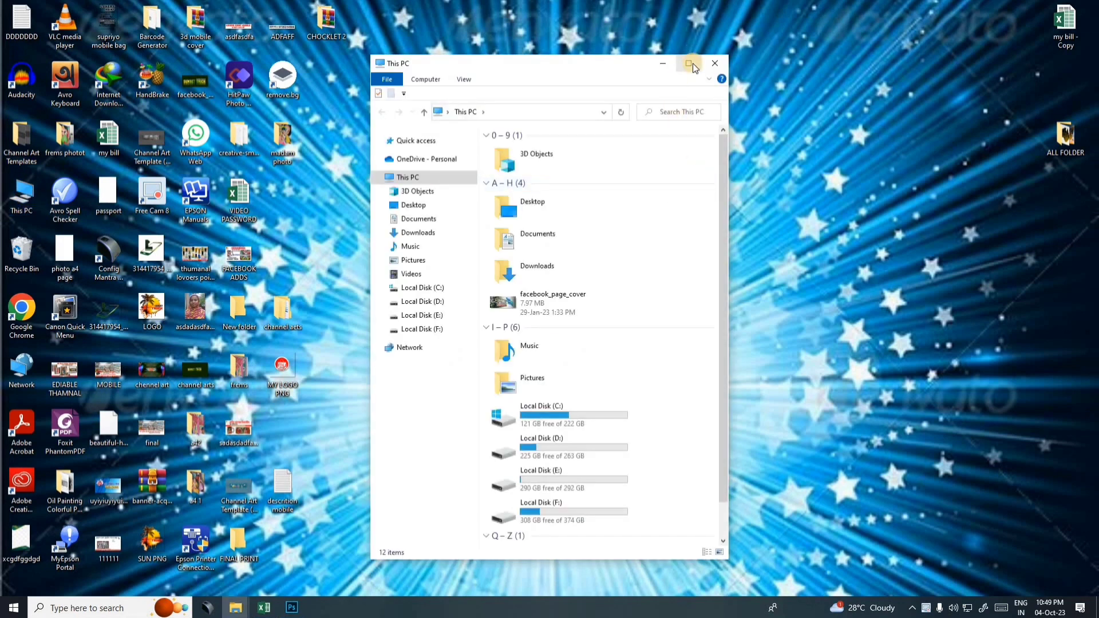
{"action": "left_click", "coordinate": [691, 64]}
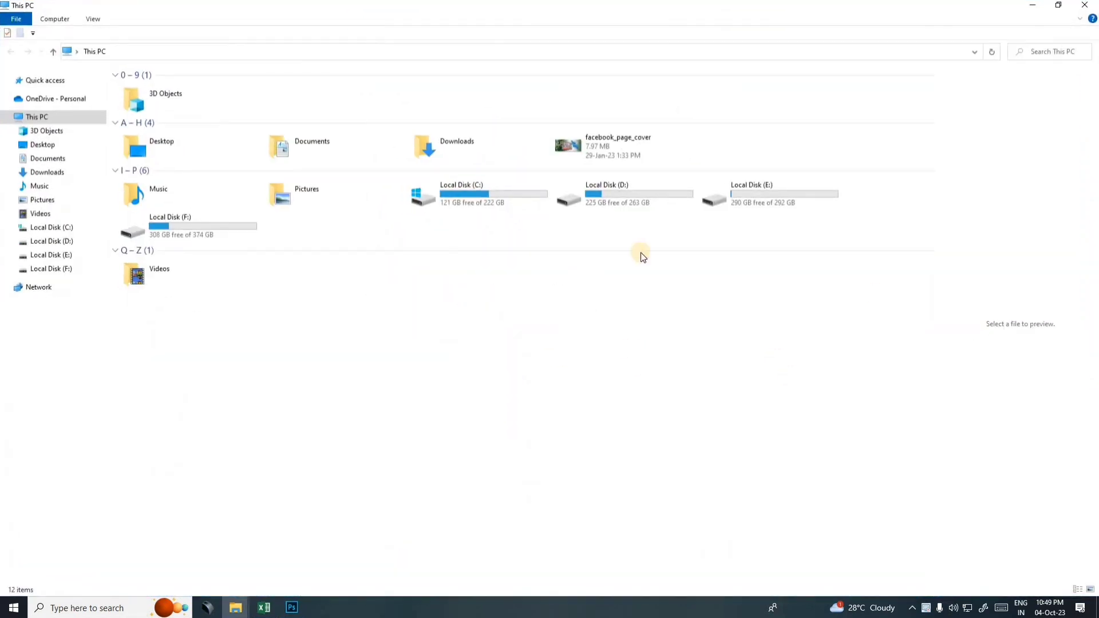
{"action": "double_click", "coordinate": [830, 190]}
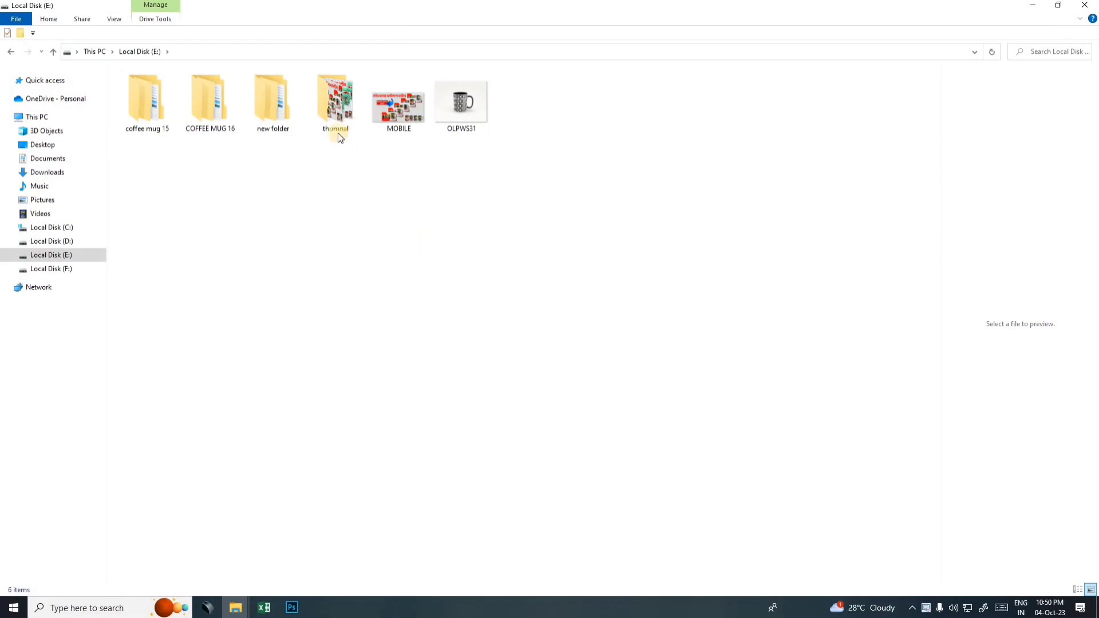
{"action": "double_click", "coordinate": [146, 104]}
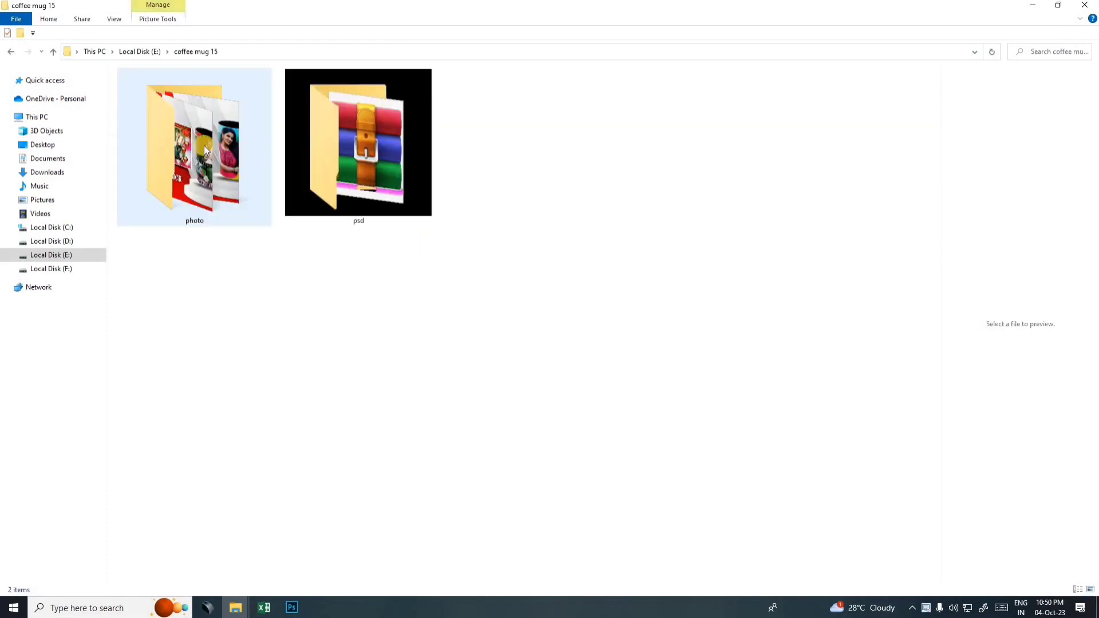
{"action": "double_click", "coordinate": [198, 173]}
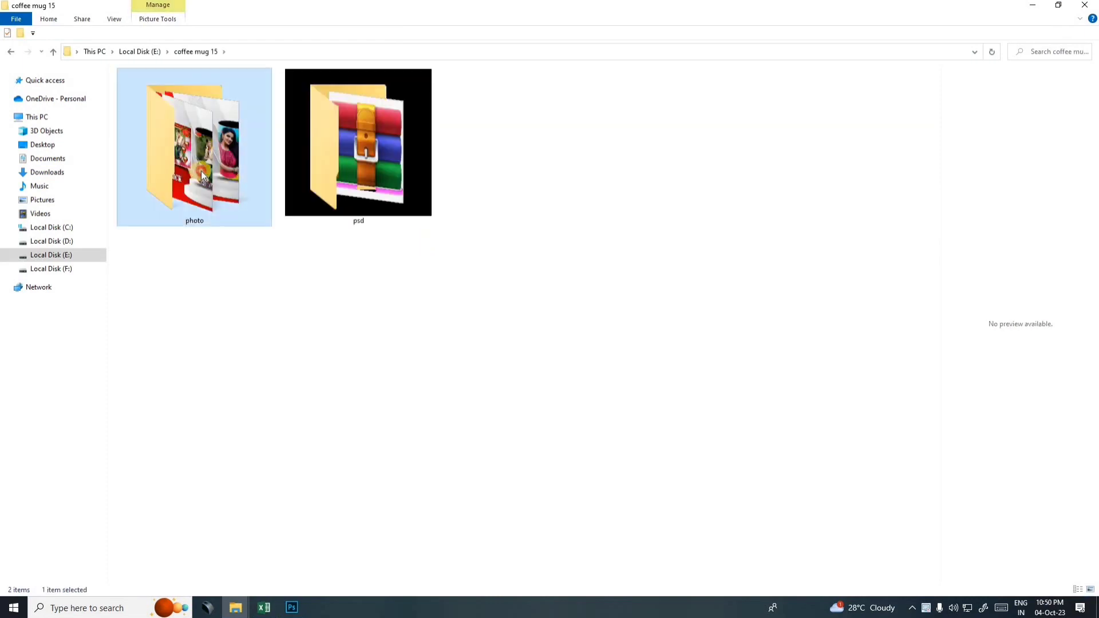
{"action": "right_click", "coordinate": [346, 229]}
{"action": "left_click", "coordinate": [402, 273]}
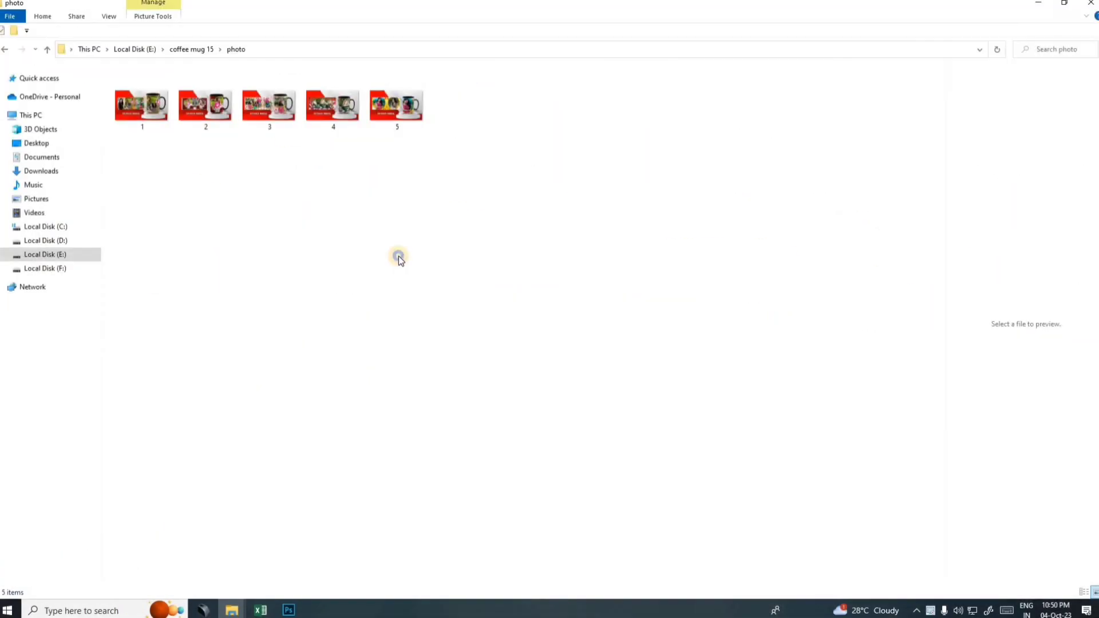
{"action": "right_click", "coordinate": [398, 256]}
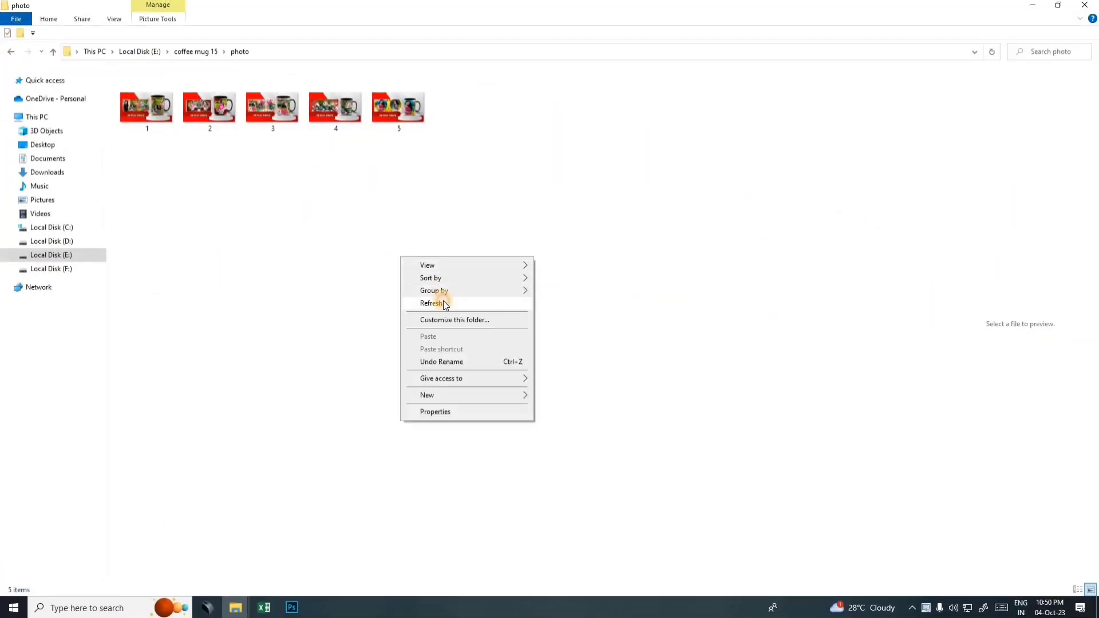
- Refresh the photo folder view, then refresh the Windows desktop four times
{"action": "left_click", "coordinate": [442, 303]}
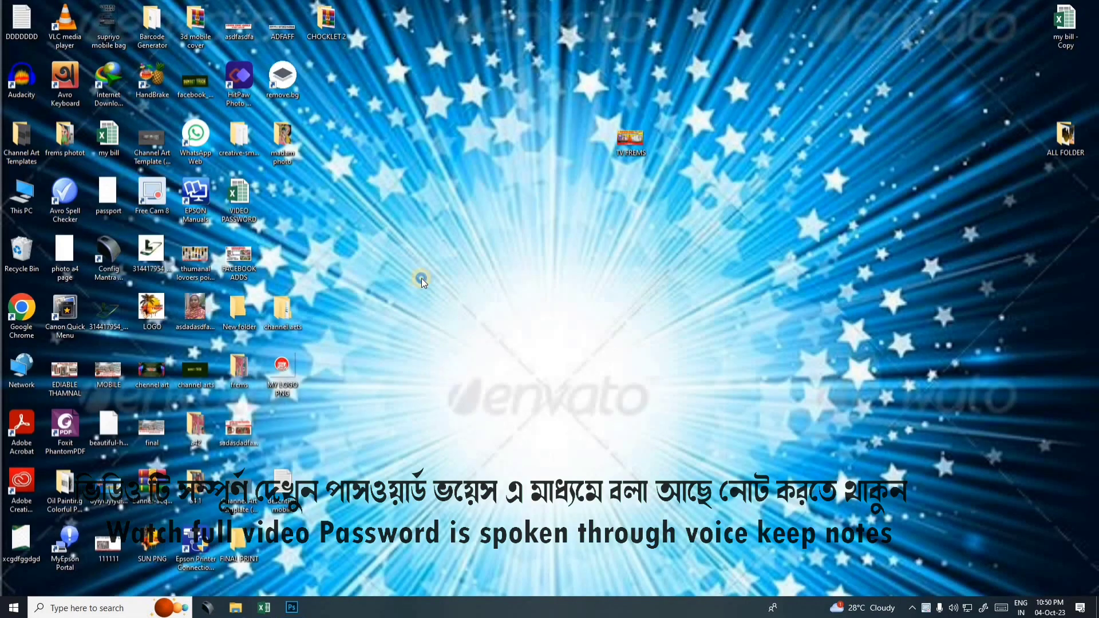
{"action": "right_click", "coordinate": [421, 278]}
{"action": "left_click", "coordinate": [467, 314]}
{"action": "right_click", "coordinate": [457, 292]}
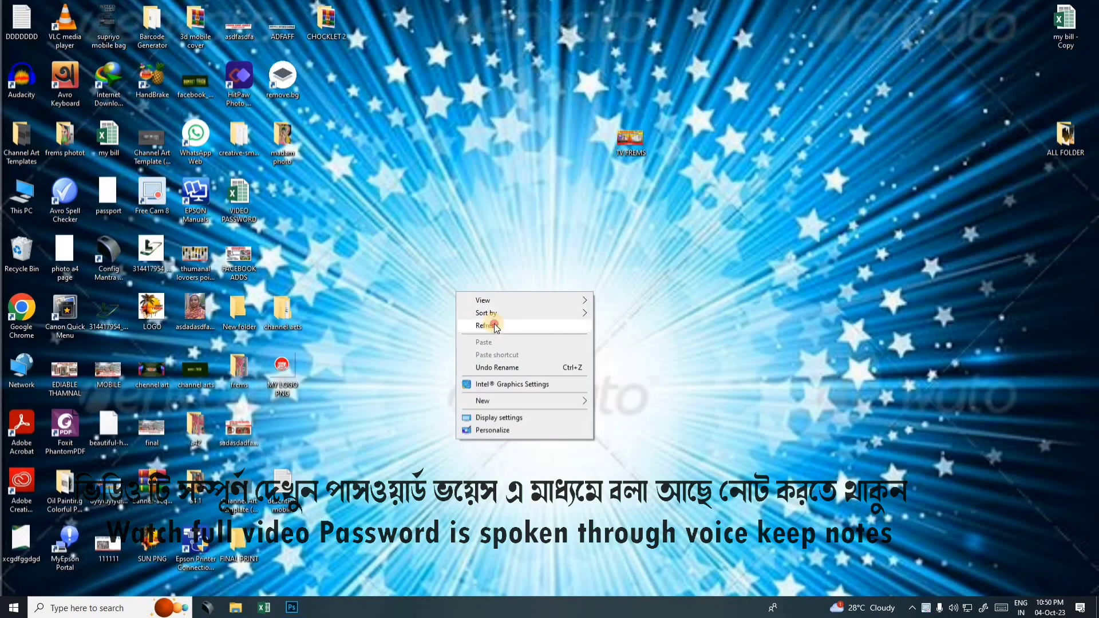
{"action": "left_click", "coordinate": [495, 327]}
{"action": "right_click", "coordinate": [469, 293]}
{"action": "left_click", "coordinate": [504, 324]}
{"action": "right_click", "coordinate": [465, 263]}
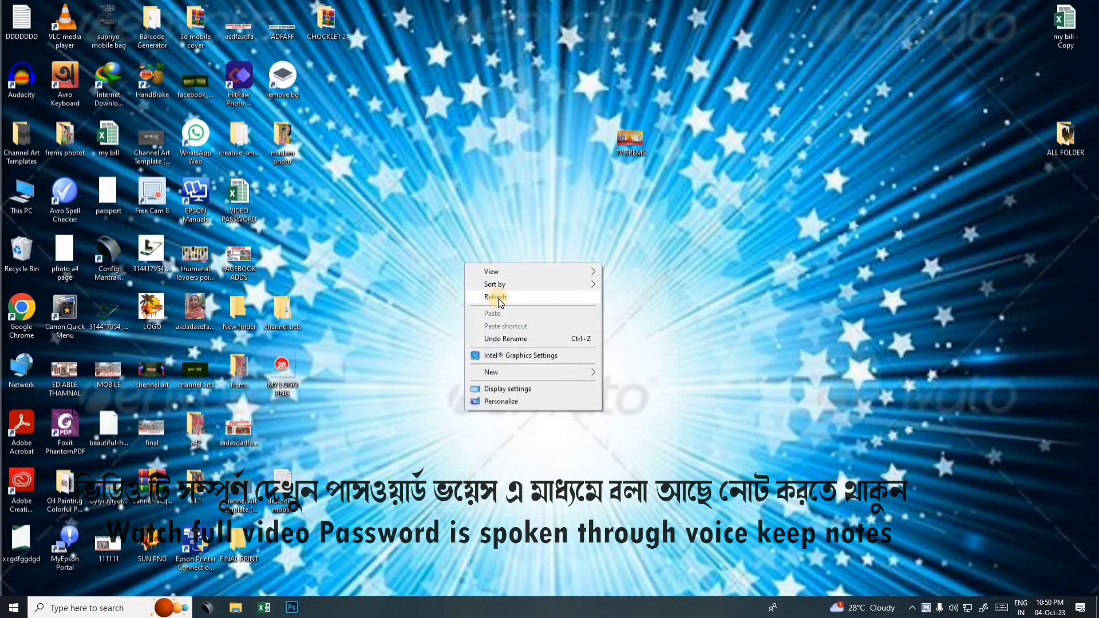
{"action": "left_click", "coordinate": [499, 298]}
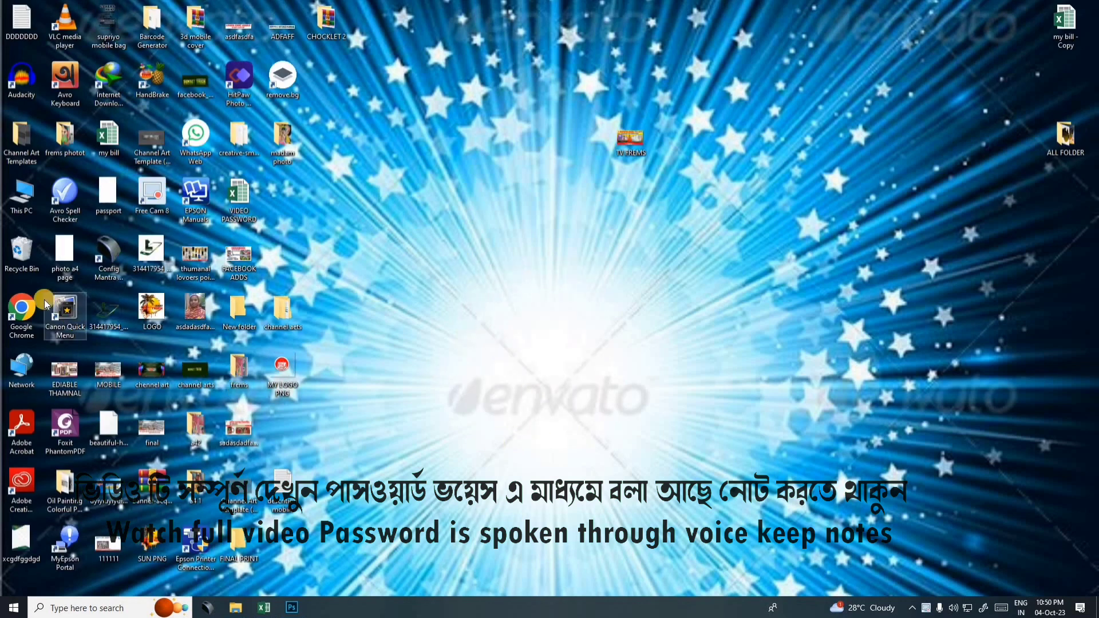
- Launch Chrome with the Person 1 profile and reach YouTube through a Google search
{"action": "double_click", "coordinate": [21, 312]}
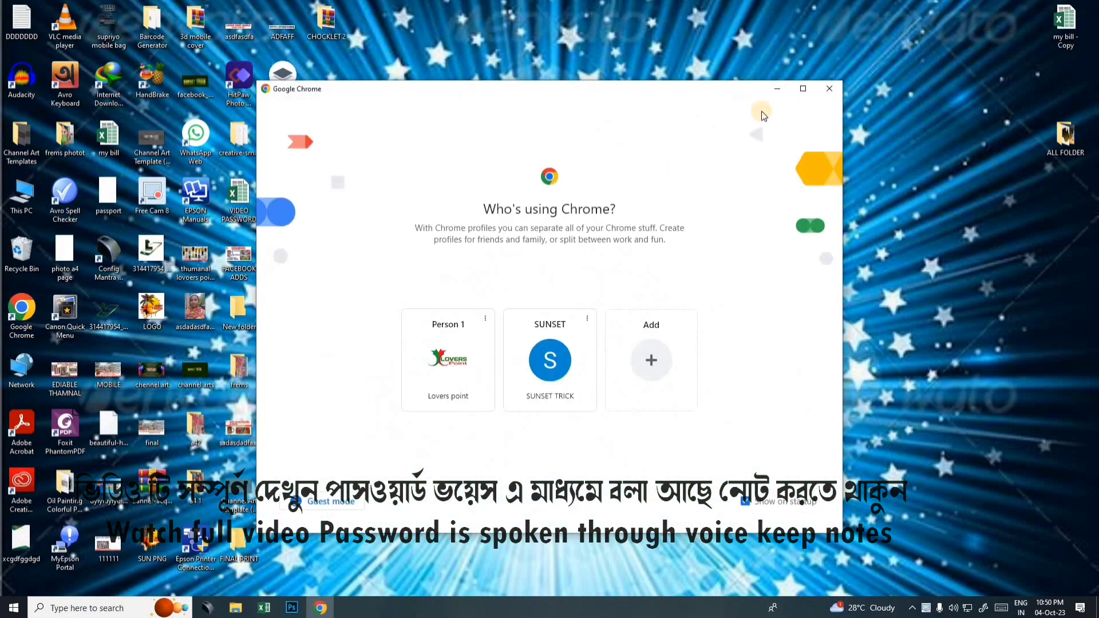
{"action": "left_click", "coordinate": [803, 89]}
{"action": "left_click", "coordinate": [453, 367]}
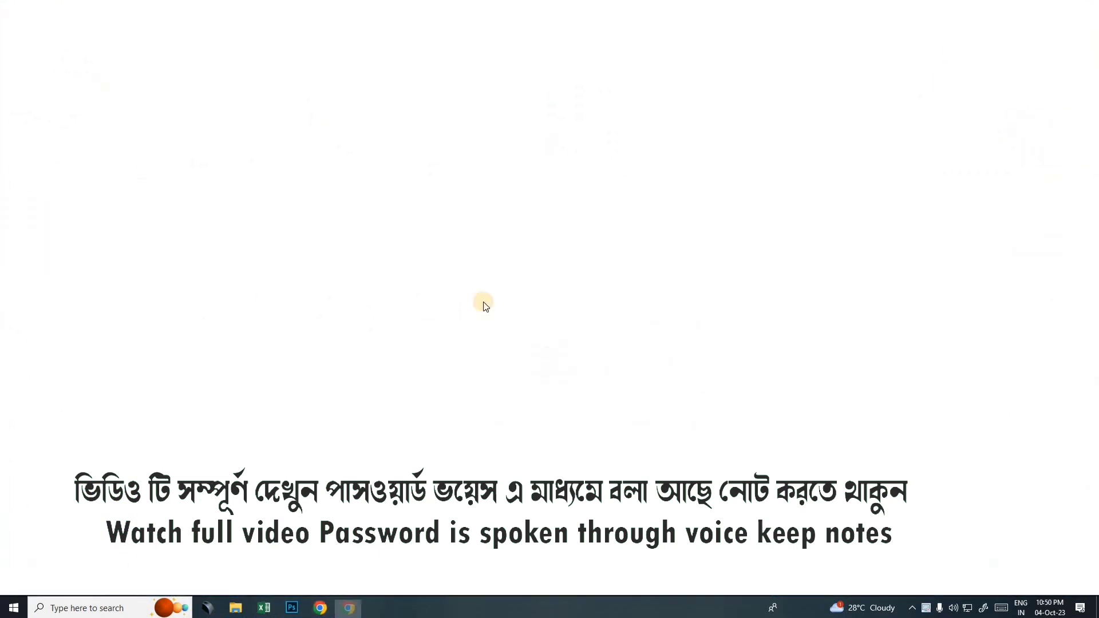
{"action": "left_click", "coordinate": [809, 27]}
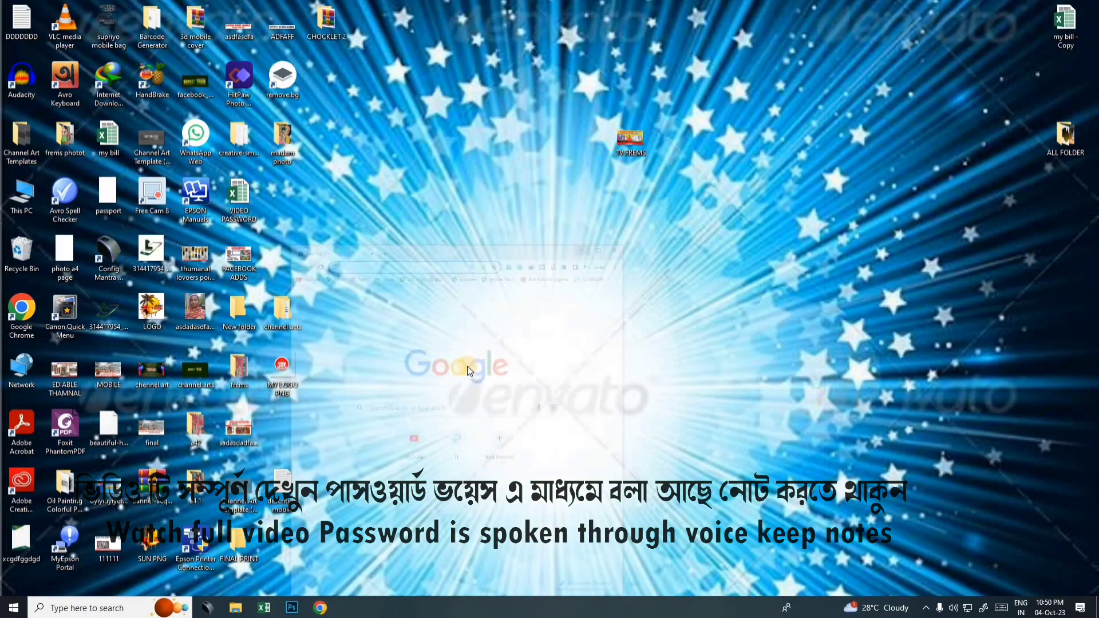
{"action": "left_click", "coordinate": [320, 607]}
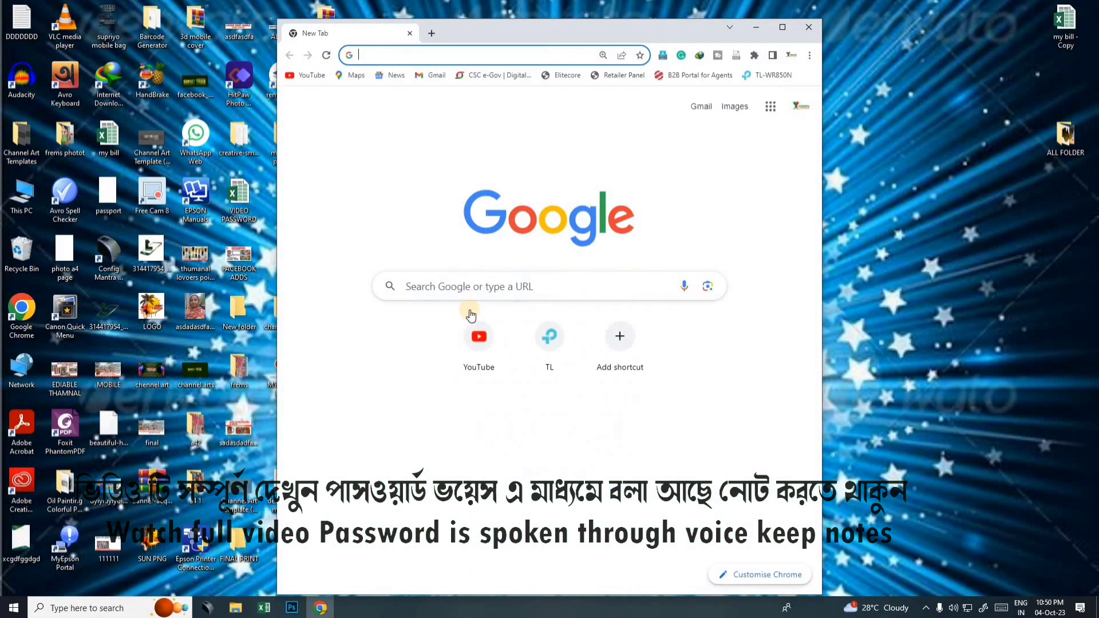
{"action": "left_click", "coordinate": [457, 287]}
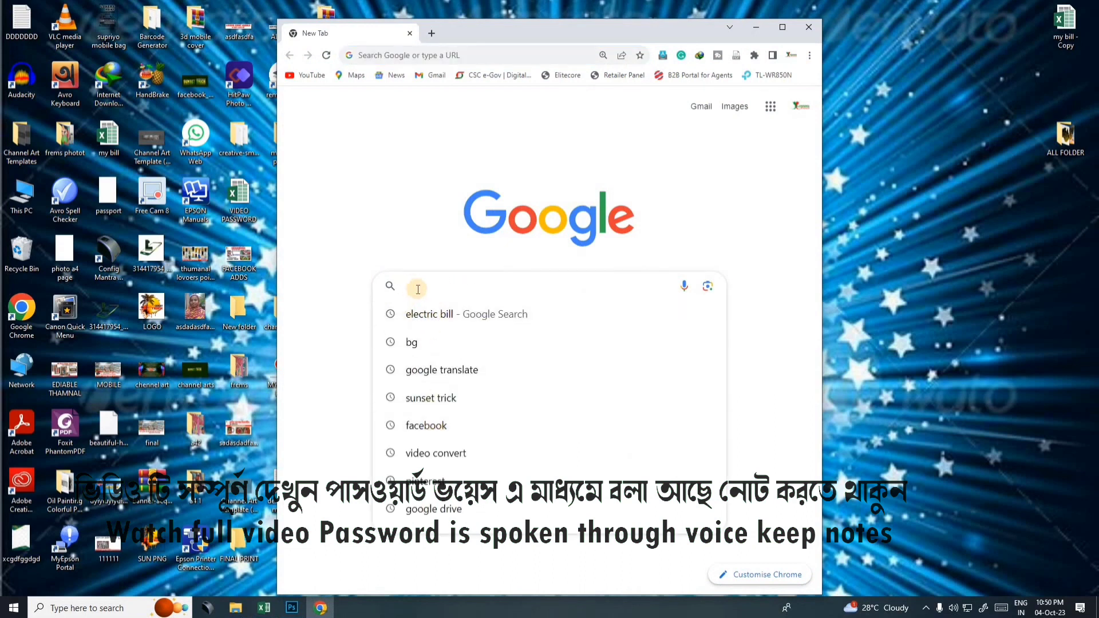
{"action": "type", "text": "y"}
{"action": "left_click", "coordinate": [417, 336]}
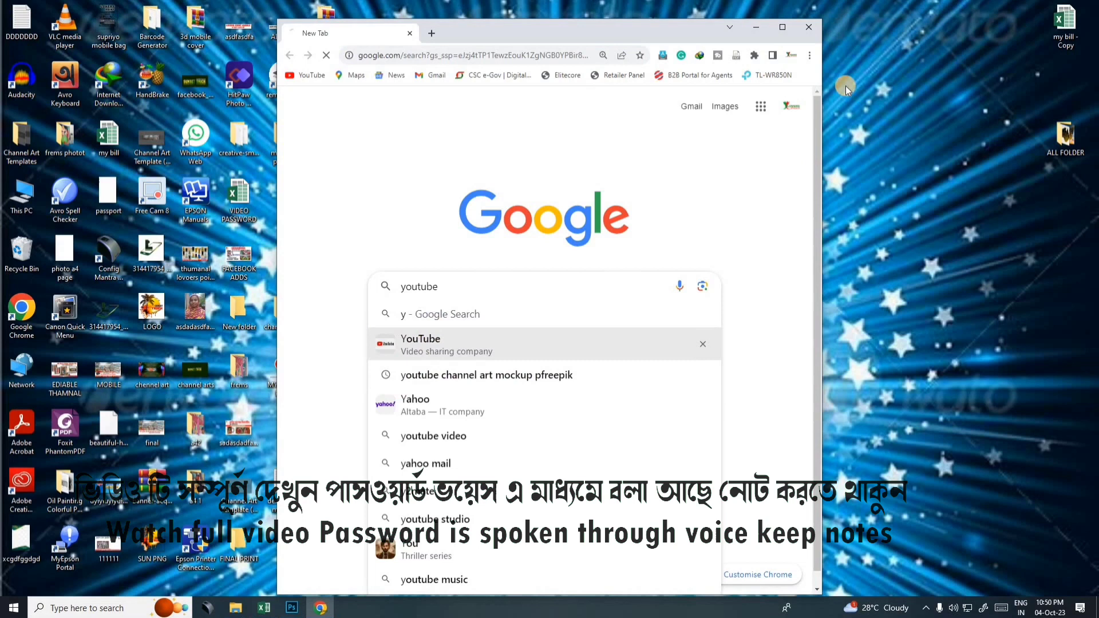
{"action": "left_click", "coordinate": [785, 29]}
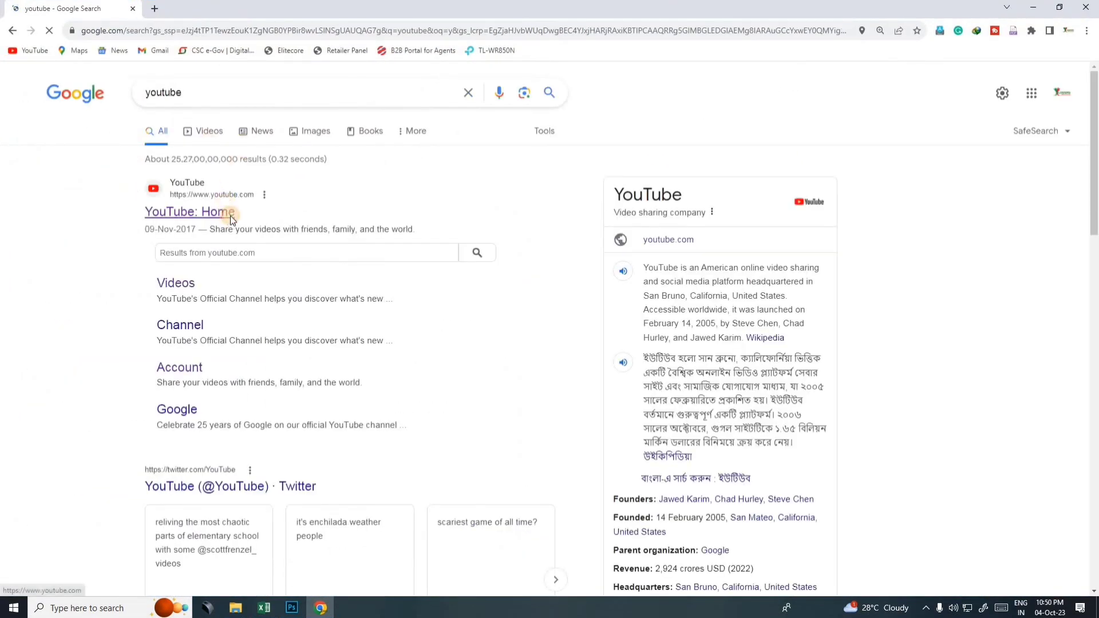
{"action": "left_click", "coordinate": [230, 215]}
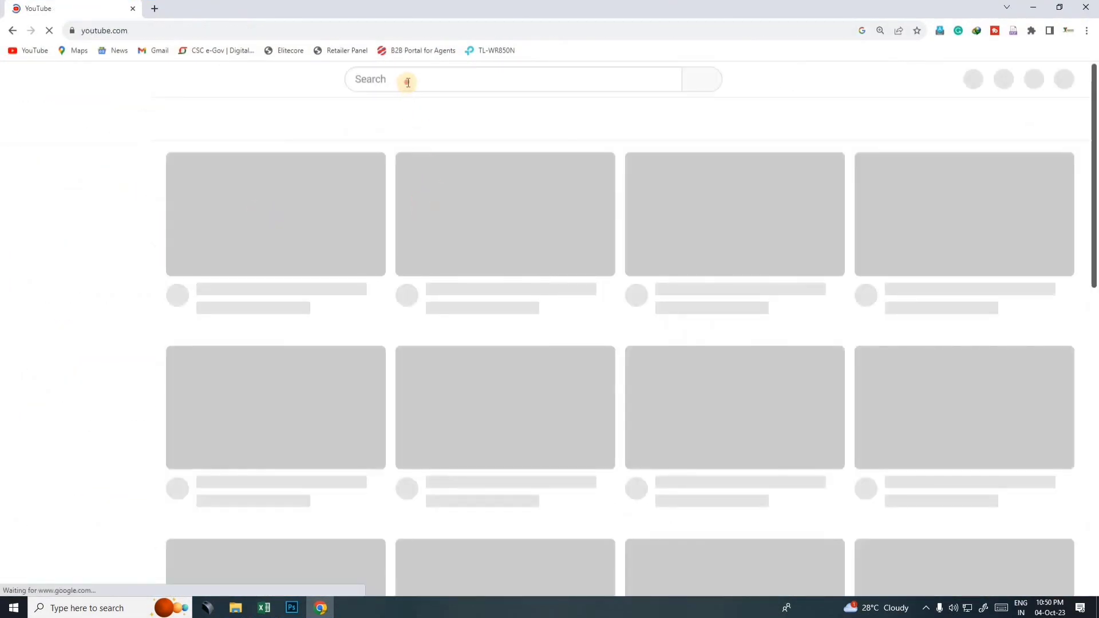
- Search YouTube for 'sunset trick' and open the channel's latest Oil Painting Effect video
{"action": "left_click", "coordinate": [408, 82]}
{"action": "type", "text": "su"}
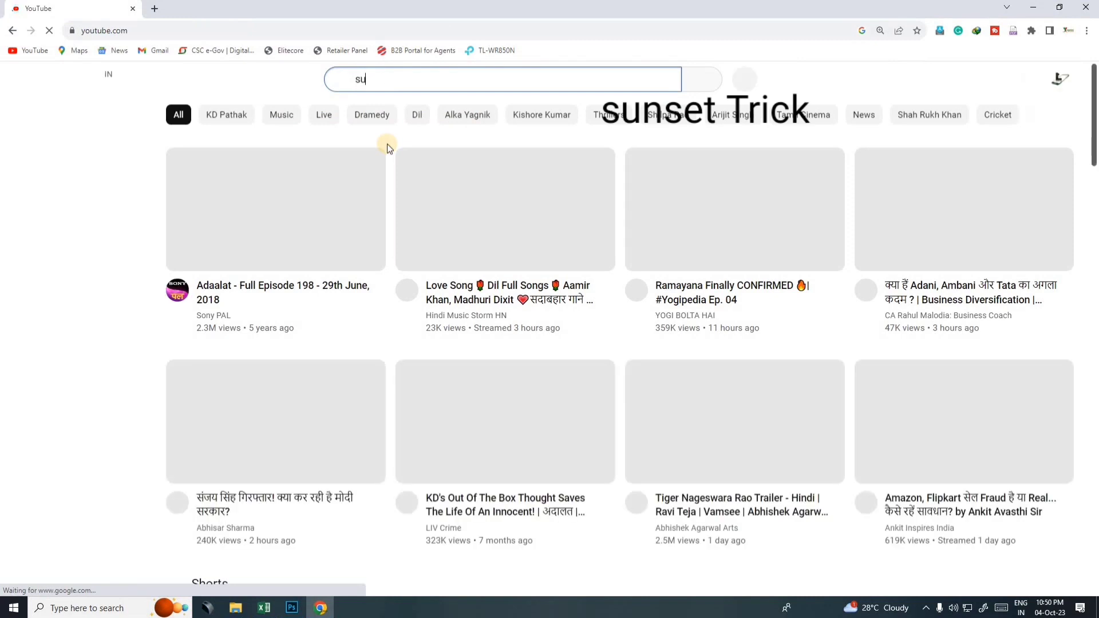
{"action": "type", "text": "n"}
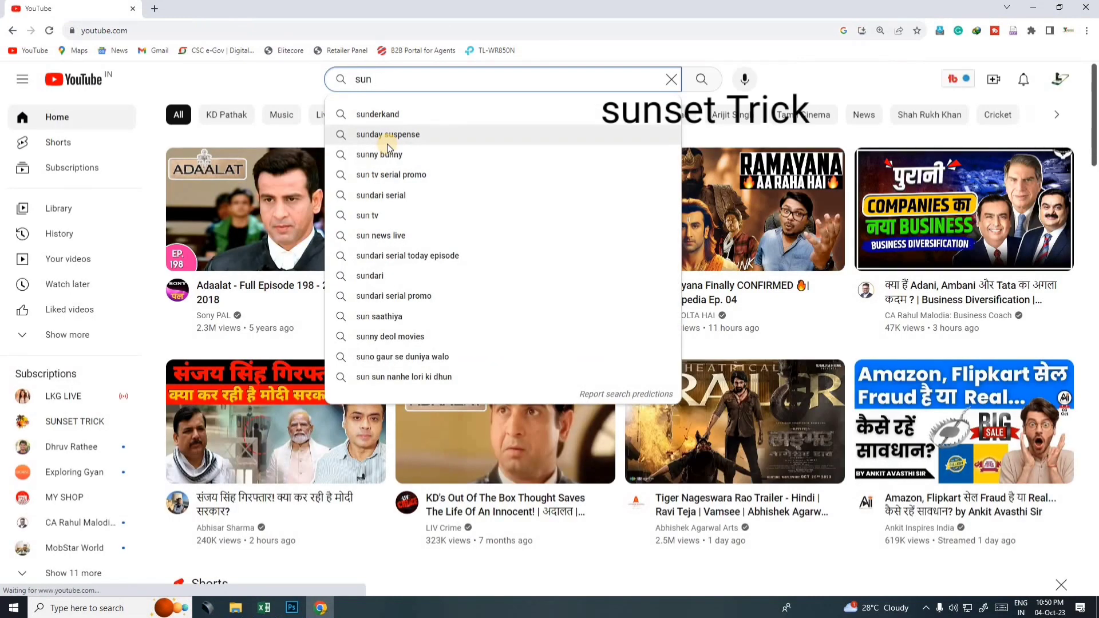
{"action": "type", "text": "set"}
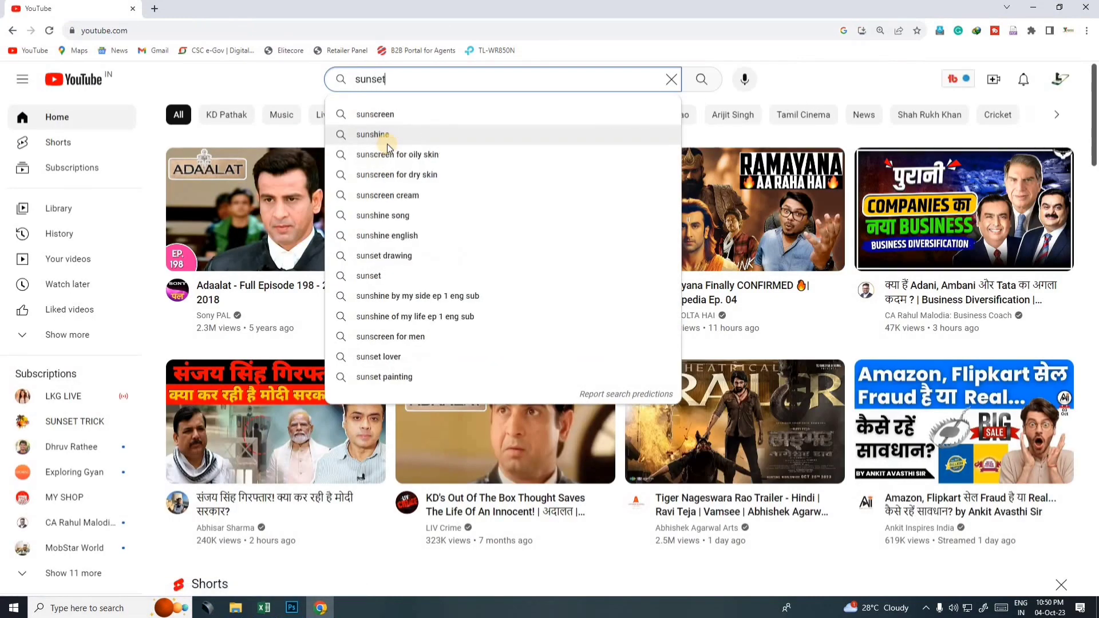
{"action": "type", "text": " trick"}
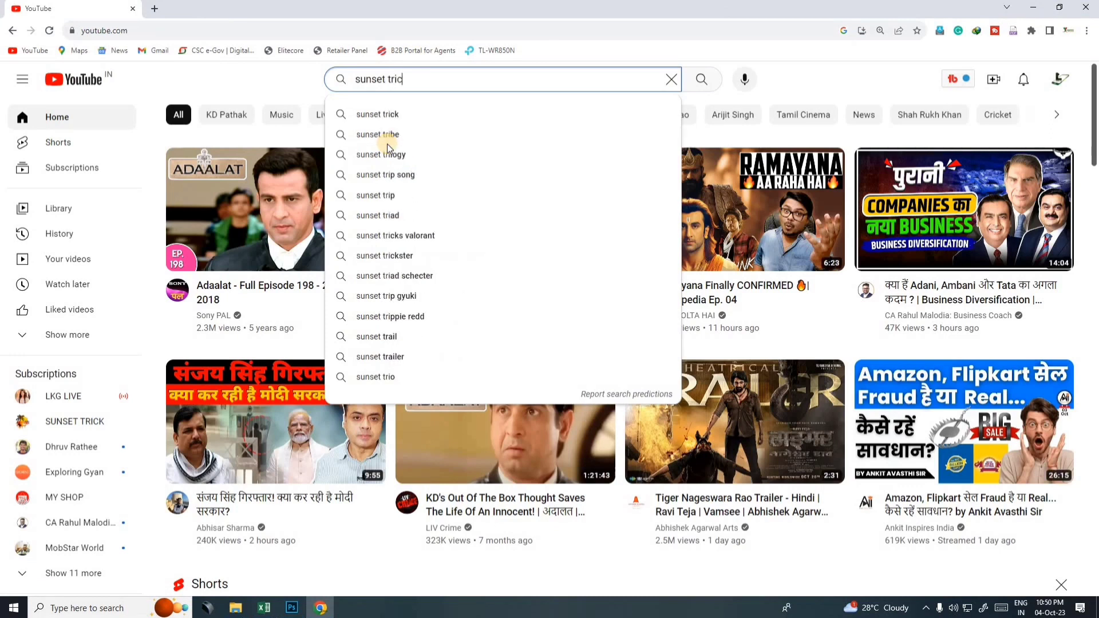
{"action": "key", "text": "Return"}
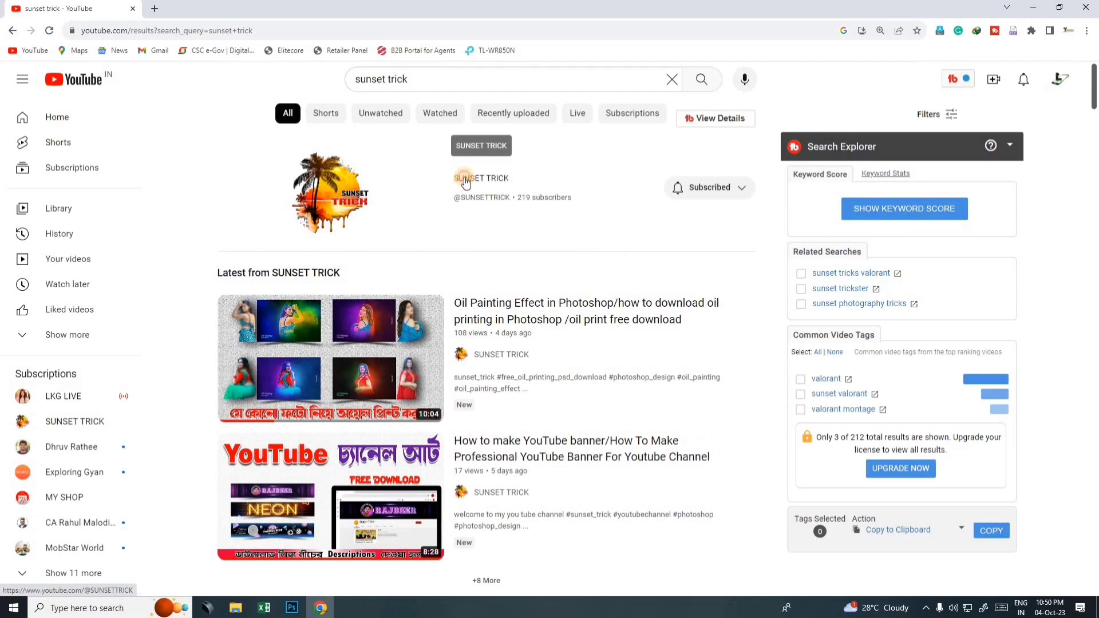
{"action": "left_click", "coordinate": [465, 179]}
{"action": "scroll", "coordinate": [395, 309], "scroll_direction": "down", "scroll_amount": 2}
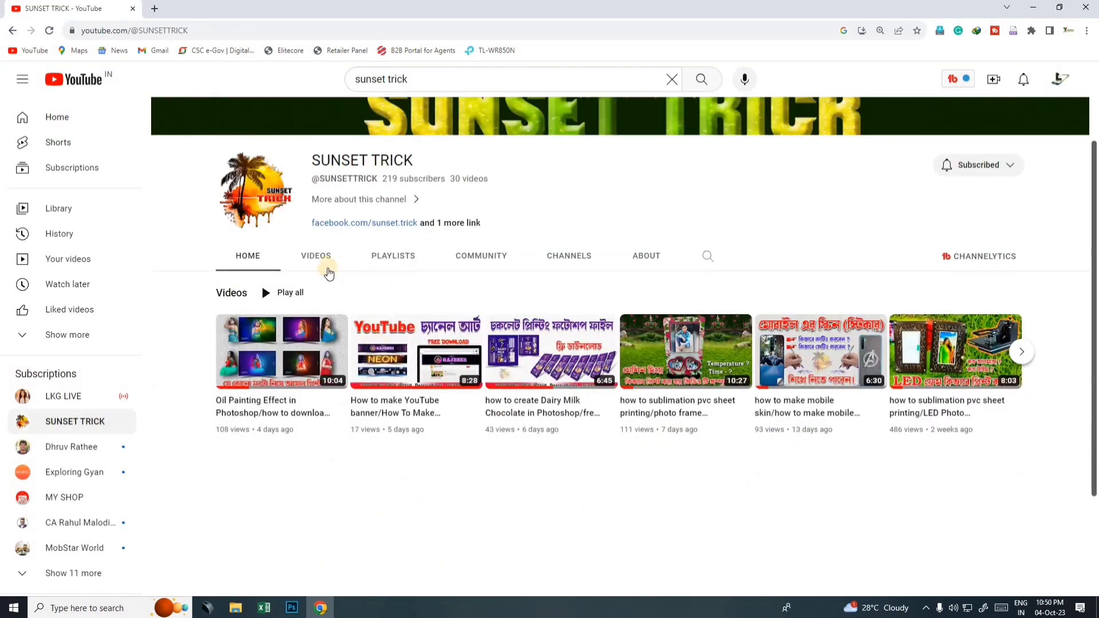
{"action": "scroll", "coordinate": [343, 312], "scroll_direction": "down", "scroll_amount": 2}
{"action": "mouse_move", "coordinate": [282, 236]}
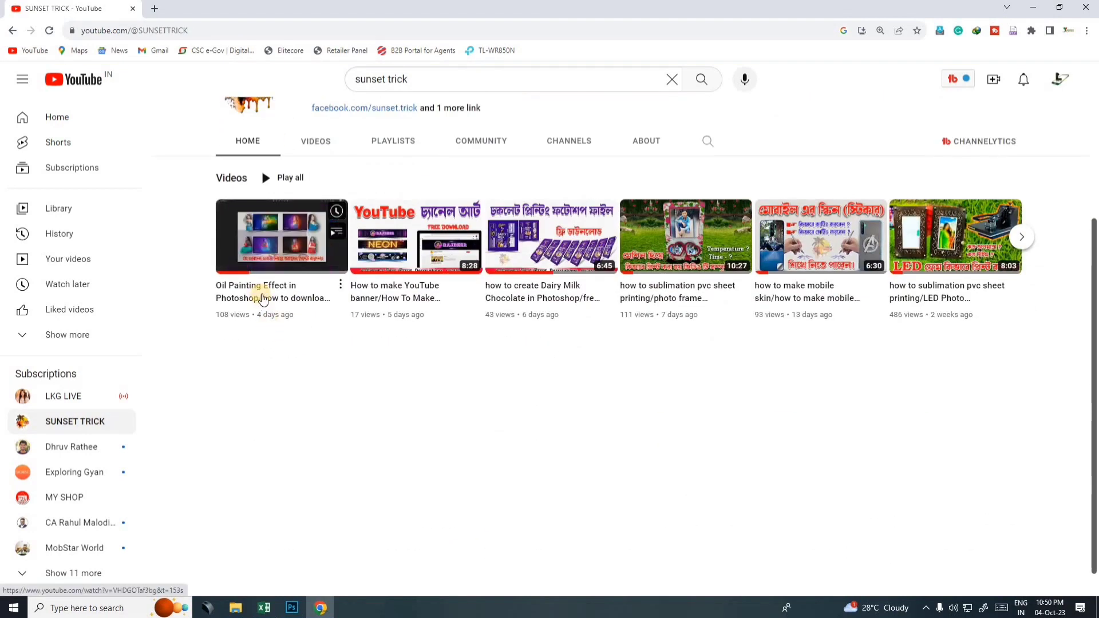
{"action": "left_click", "coordinate": [264, 298]}
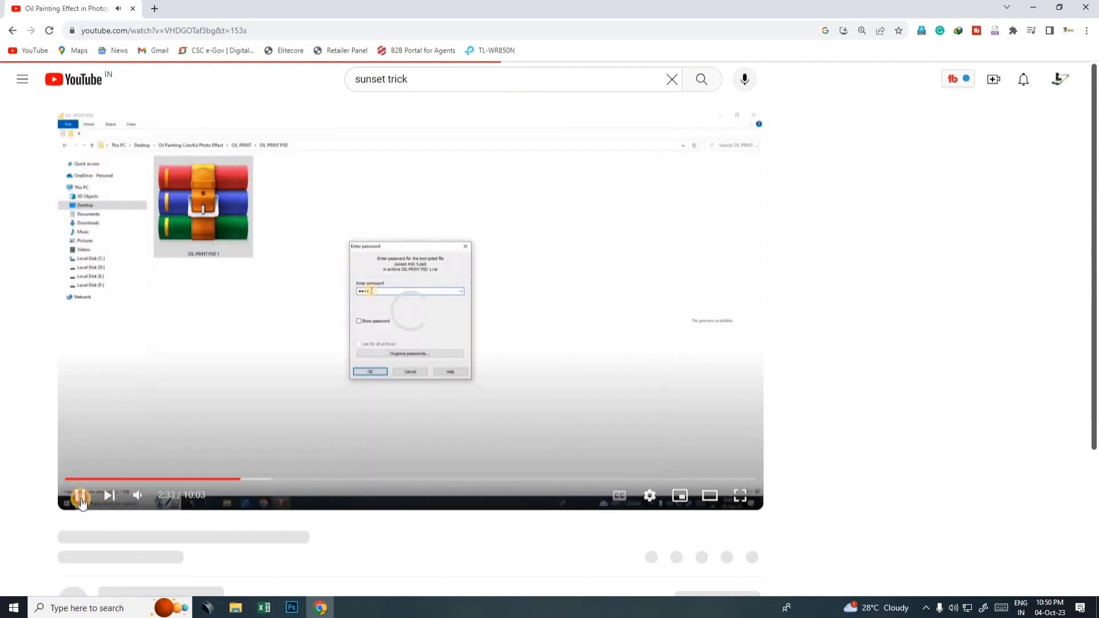
- Pause the video, expand its description, and follow the Google Drive PSD link
{"action": "left_click", "coordinate": [82, 502]}
{"action": "scroll", "coordinate": [366, 450], "scroll_direction": "down", "scroll_amount": 4}
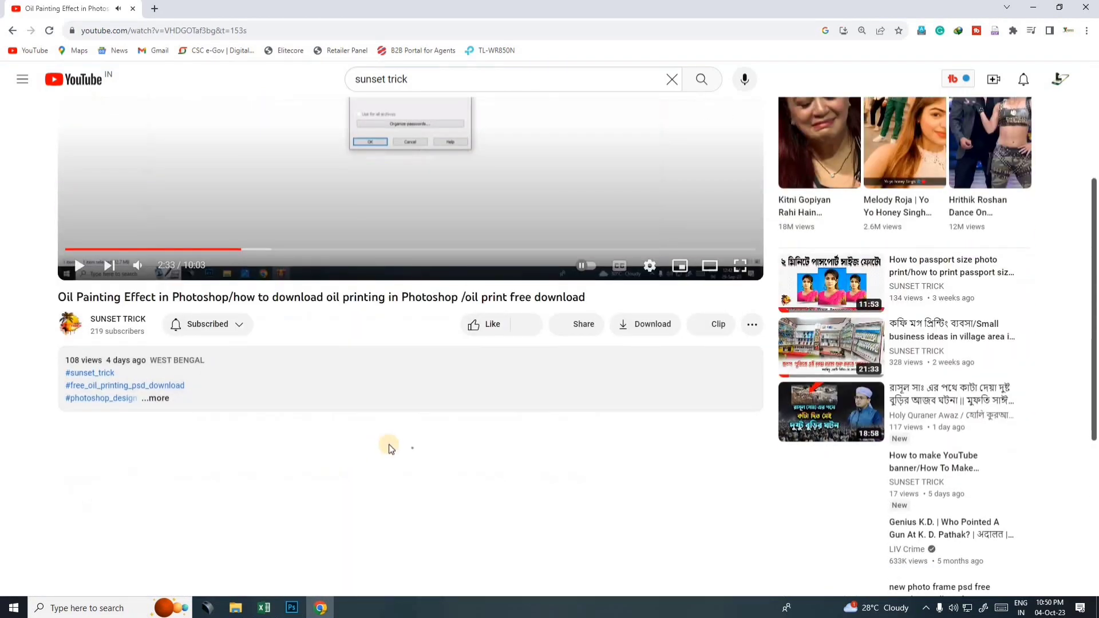
{"action": "left_click", "coordinate": [163, 399]}
{"action": "scroll", "coordinate": [260, 418], "scroll_direction": "down", "scroll_amount": 1}
{"action": "scroll", "coordinate": [260, 417], "scroll_direction": "down", "scroll_amount": 3}
{"action": "scroll", "coordinate": [257, 417], "scroll_direction": "down", "scroll_amount": 5}
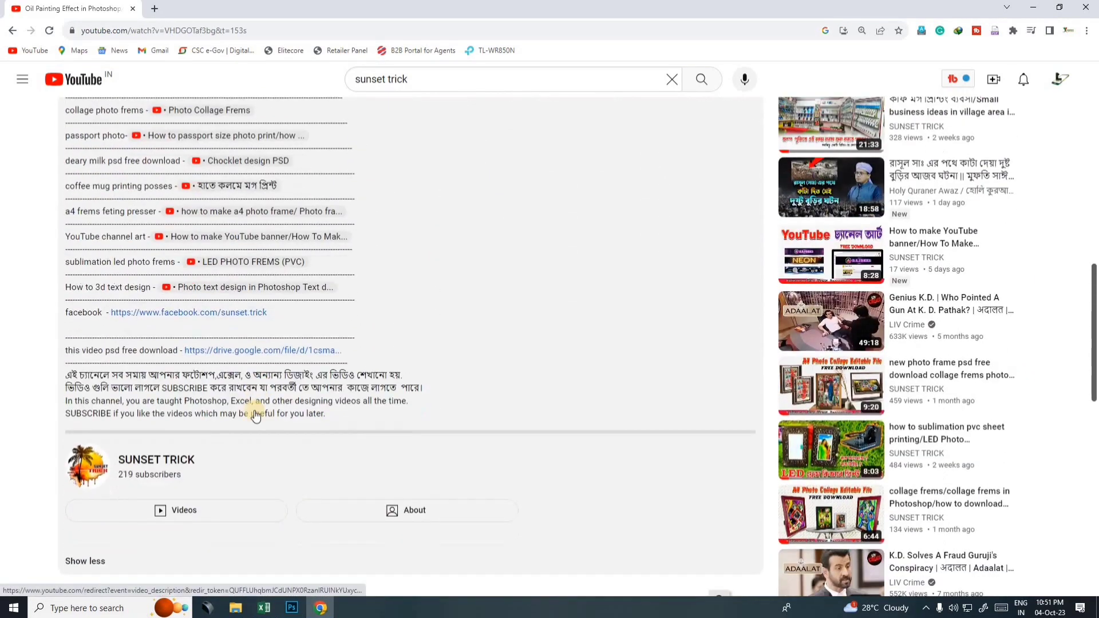
{"action": "scroll", "coordinate": [256, 415], "scroll_direction": "down", "scroll_amount": 2}
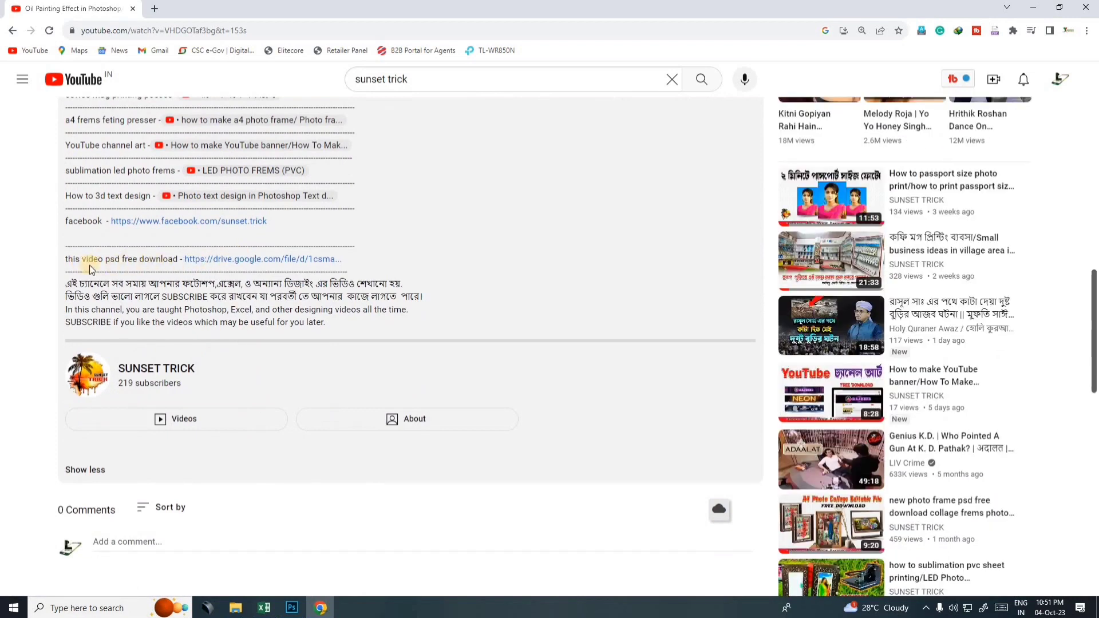
{"action": "left_click", "coordinate": [247, 260]}
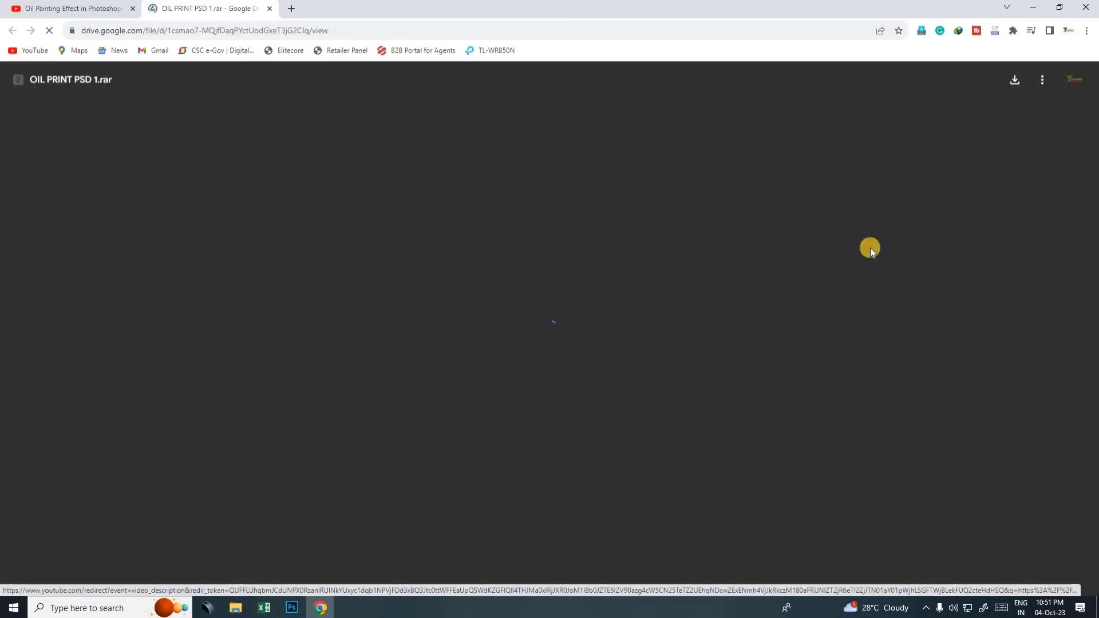
- Download OIL PRINT PSD 1.rar past the virus-scan warning and minimize Chrome
{"action": "left_click", "coordinate": [1017, 86]}
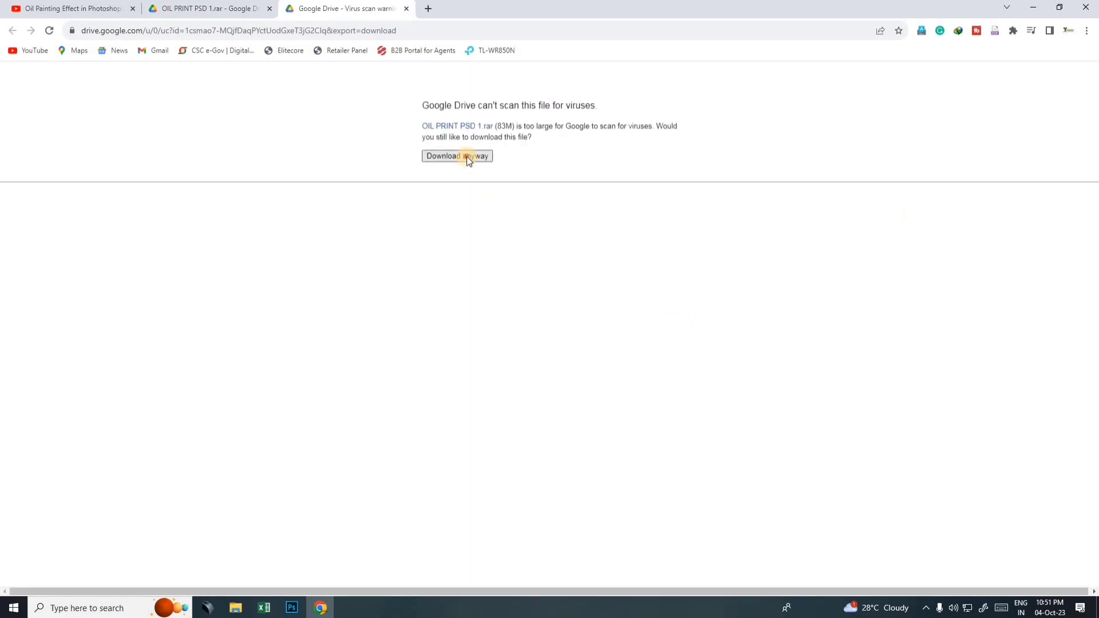
{"action": "left_click", "coordinate": [466, 156]}
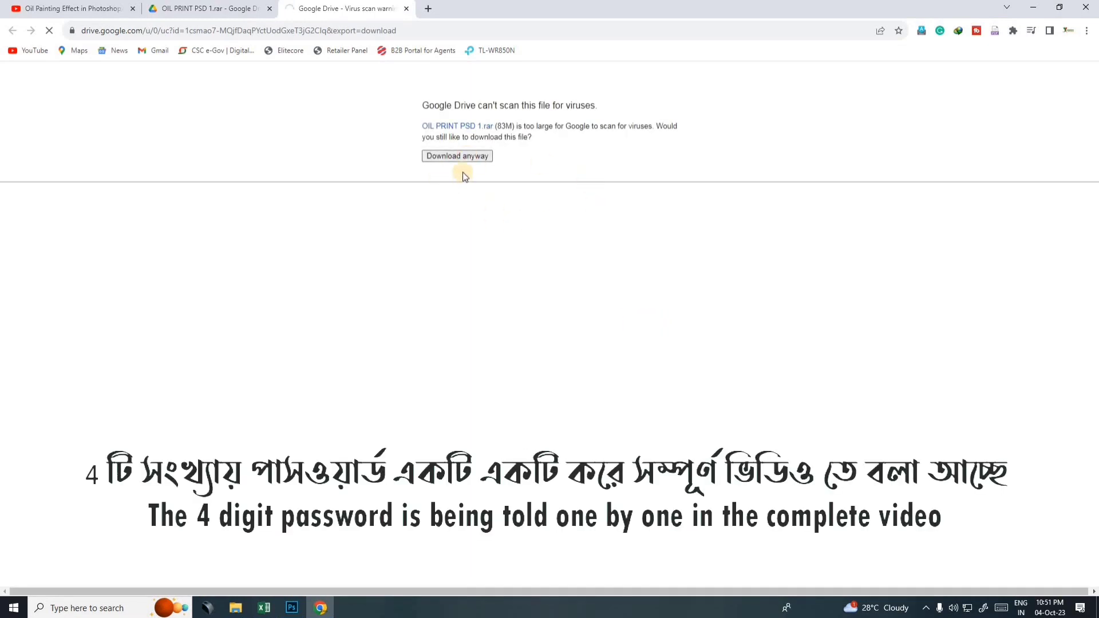
{"action": "left_click", "coordinate": [697, 250]}
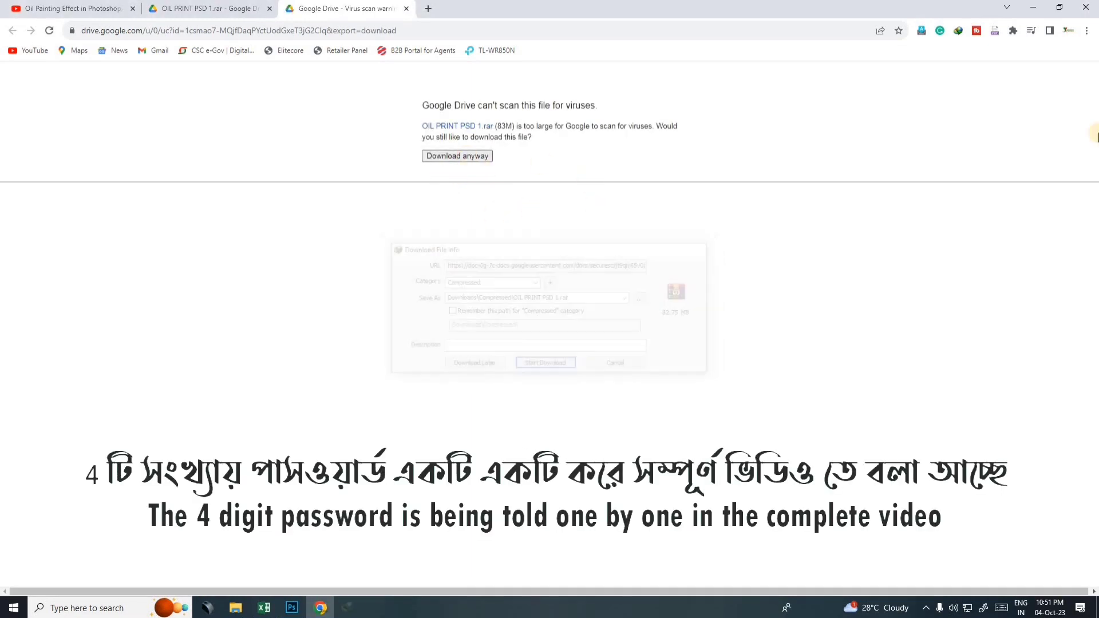
{"action": "left_click", "coordinate": [1034, 9]}
- Refresh the desktop, then open E:\coffee mug 15\psd in a maximized Explorer window
{"action": "right_click", "coordinate": [491, 289]}
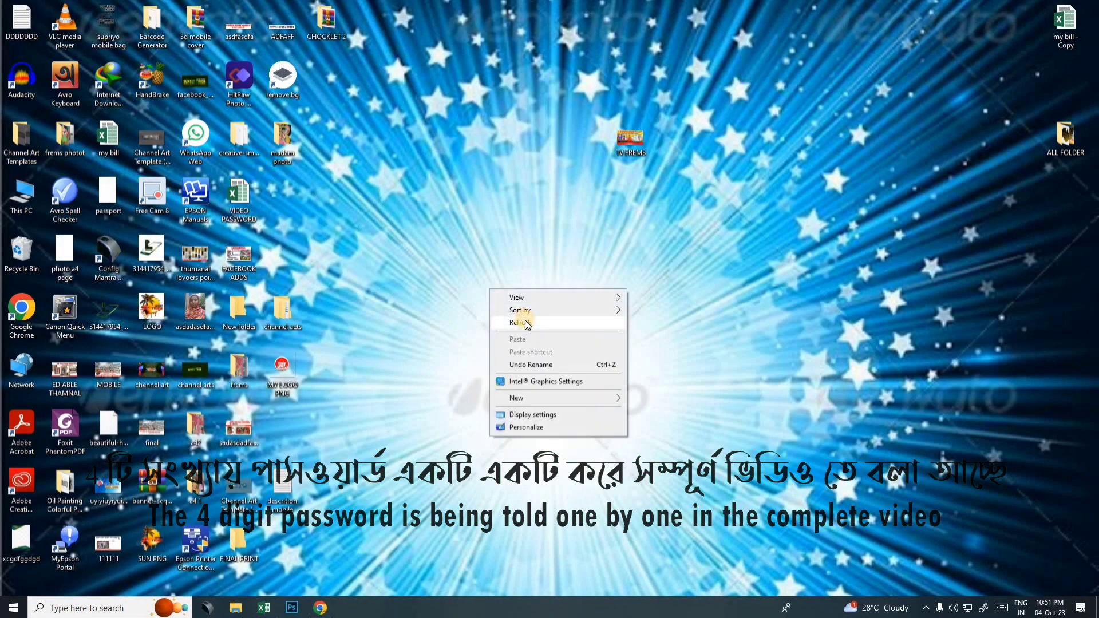
{"action": "left_click", "coordinate": [522, 320]}
{"action": "right_click", "coordinate": [462, 241]}
{"action": "left_click", "coordinate": [492, 274]}
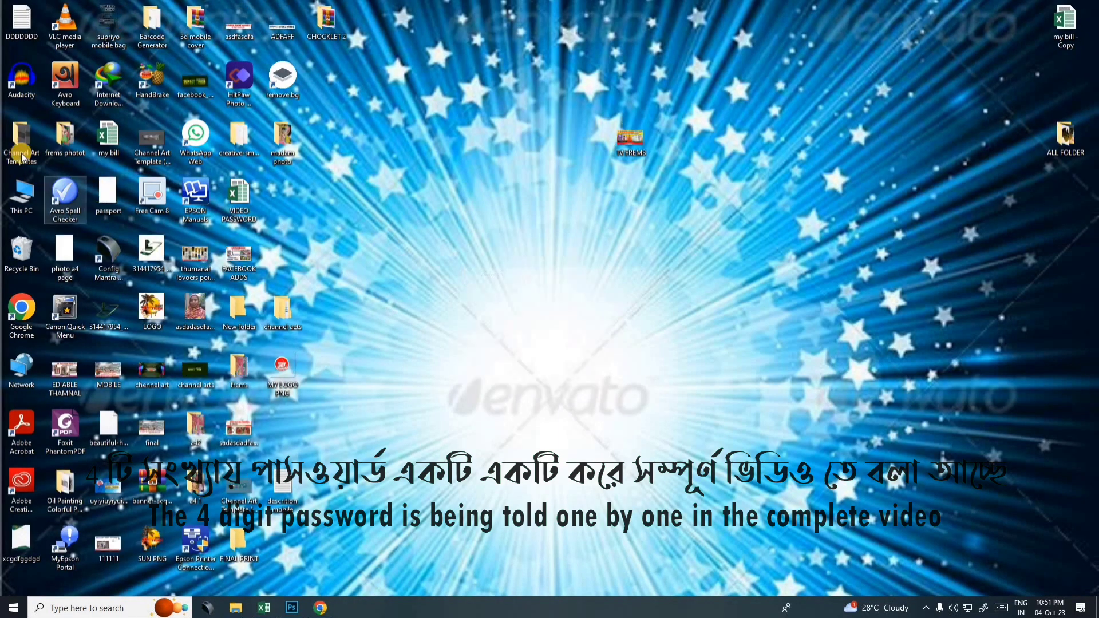
{"action": "double_click", "coordinate": [21, 200]}
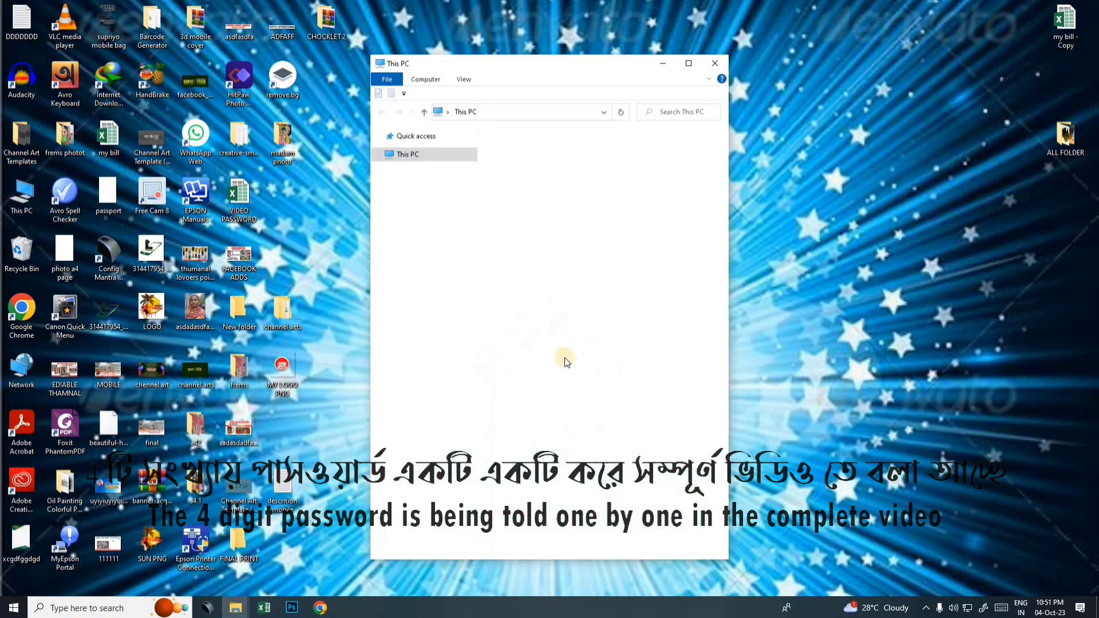
{"action": "left_click", "coordinate": [689, 85]}
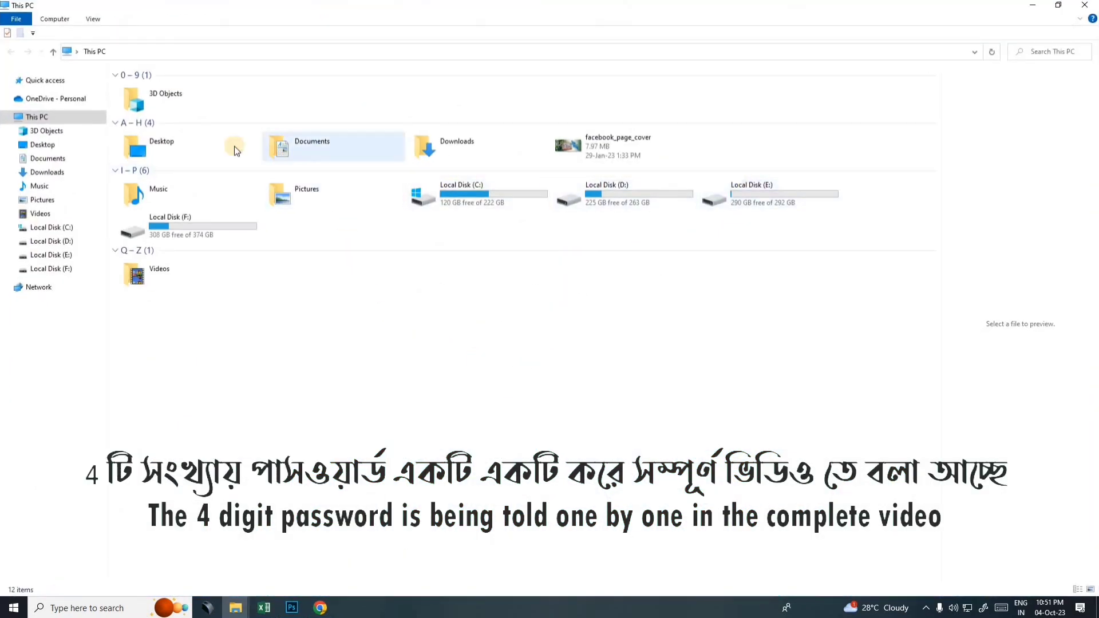
{"action": "double_click", "coordinate": [756, 197]}
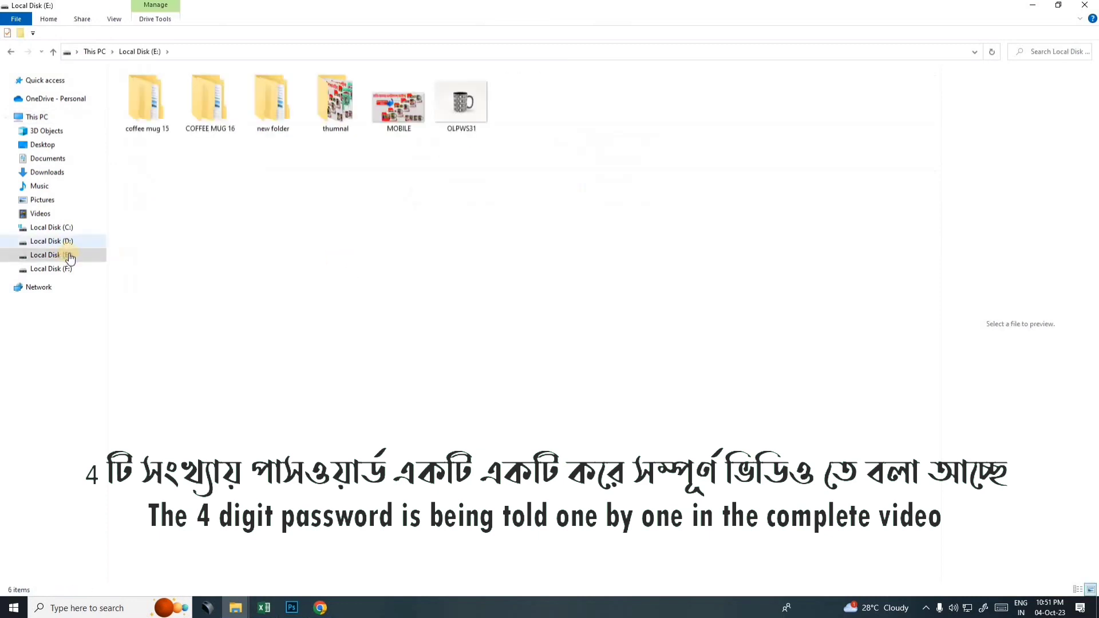
{"action": "double_click", "coordinate": [146, 103]}
{"action": "left_click", "coordinate": [380, 166]}
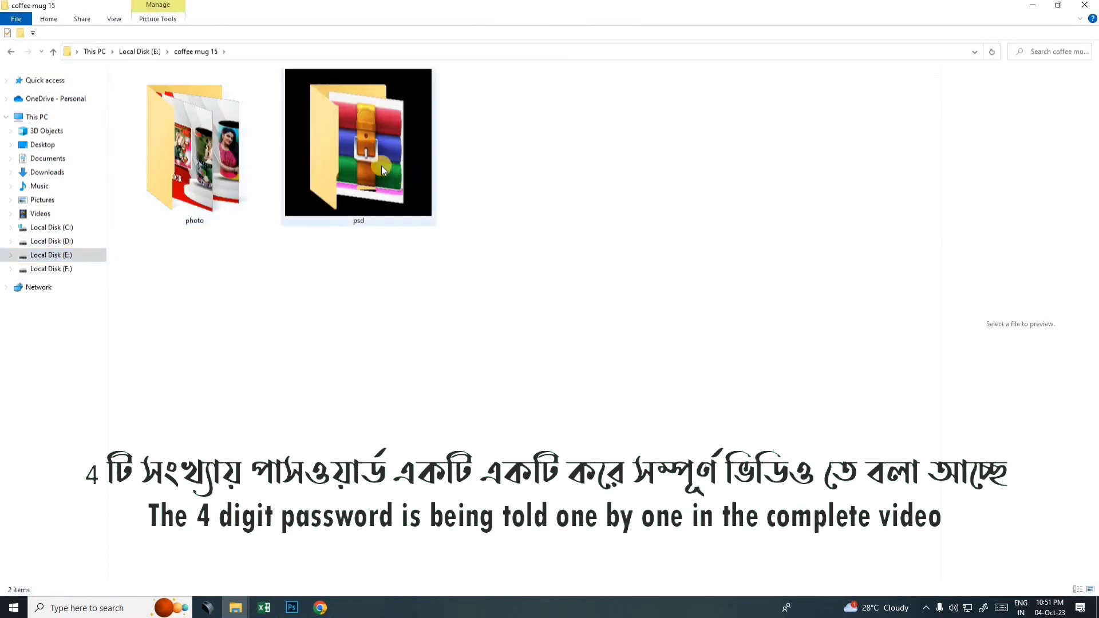
{"action": "double_click", "coordinate": [163, 111]}
- Select the RAR archive in the psd folder and refresh the folder view several times
{"action": "left_click", "coordinate": [163, 111]}
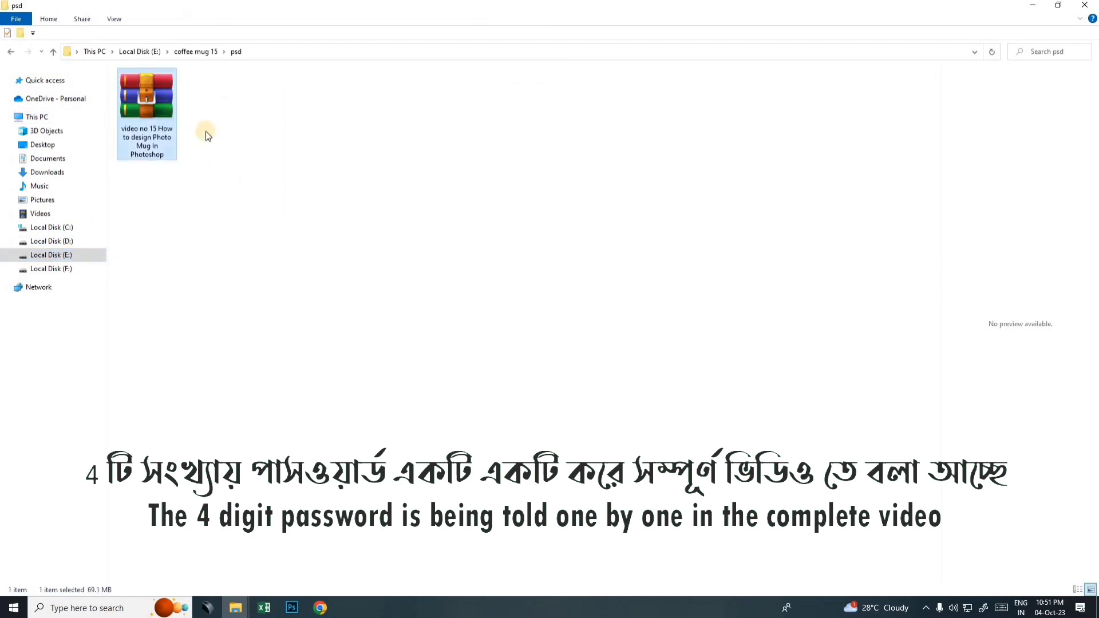
{"action": "right_click", "coordinate": [333, 214]}
{"action": "left_click", "coordinate": [365, 257]}
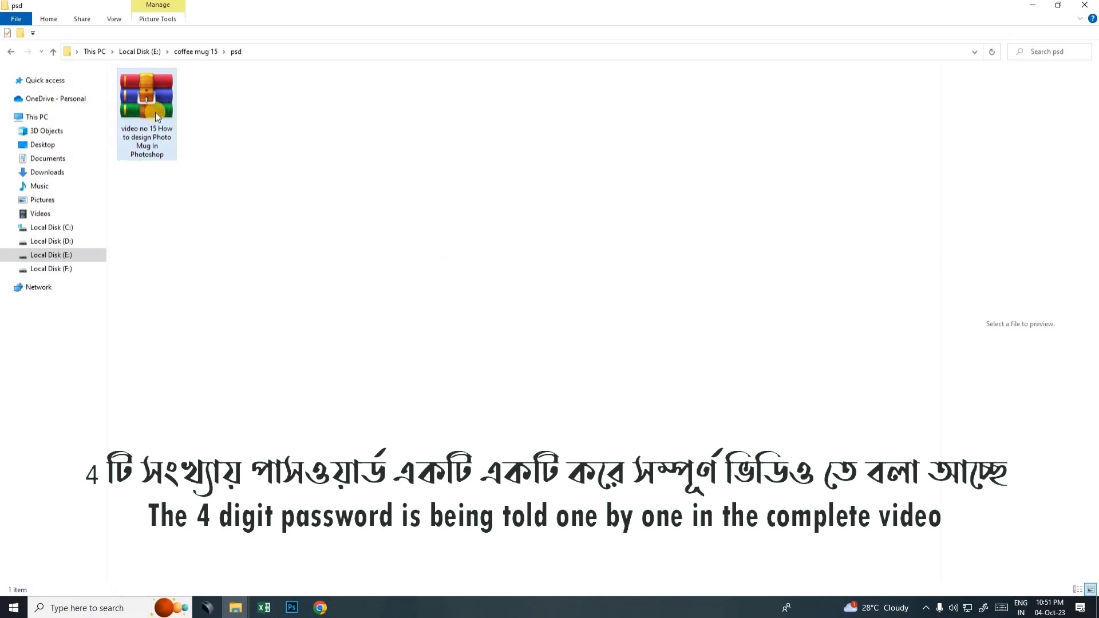
{"action": "right_click", "coordinate": [284, 198]}
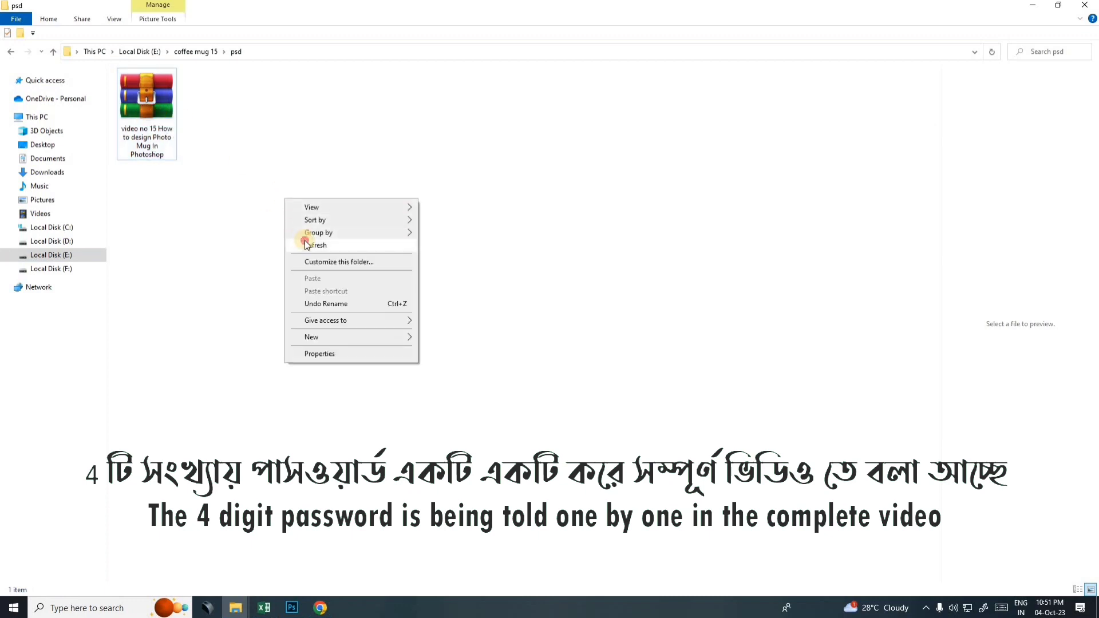
{"action": "left_click", "coordinate": [307, 247]}
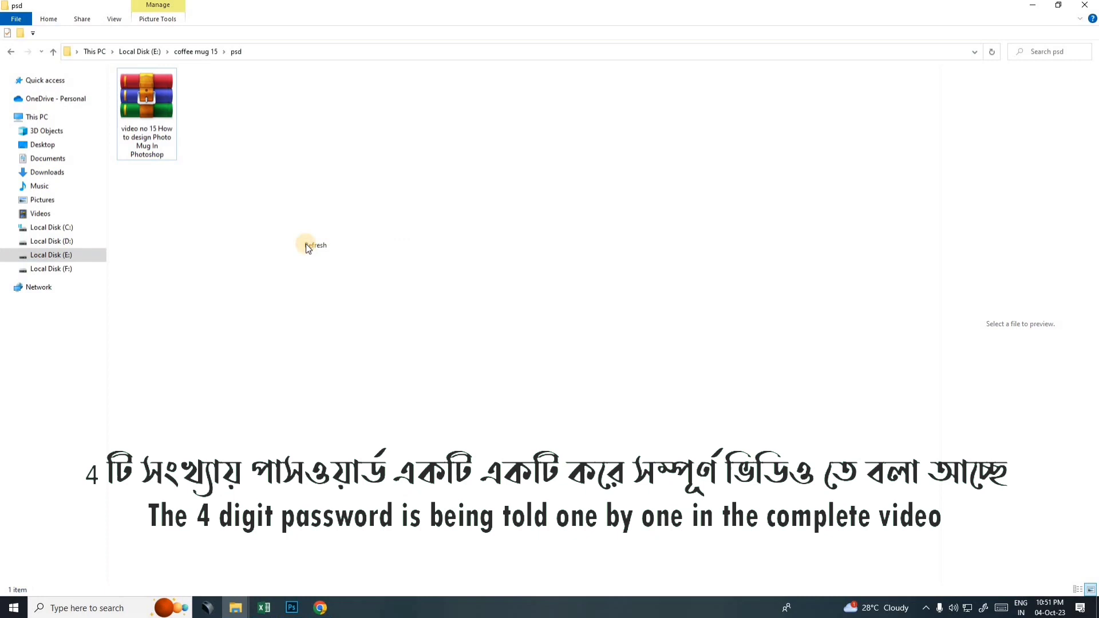
{"action": "right_click", "coordinate": [221, 190]}
{"action": "left_click", "coordinate": [250, 237]}
- Extract the archive into the psd folder with Extract Here, entering its password
{"action": "left_click", "coordinate": [146, 98]}
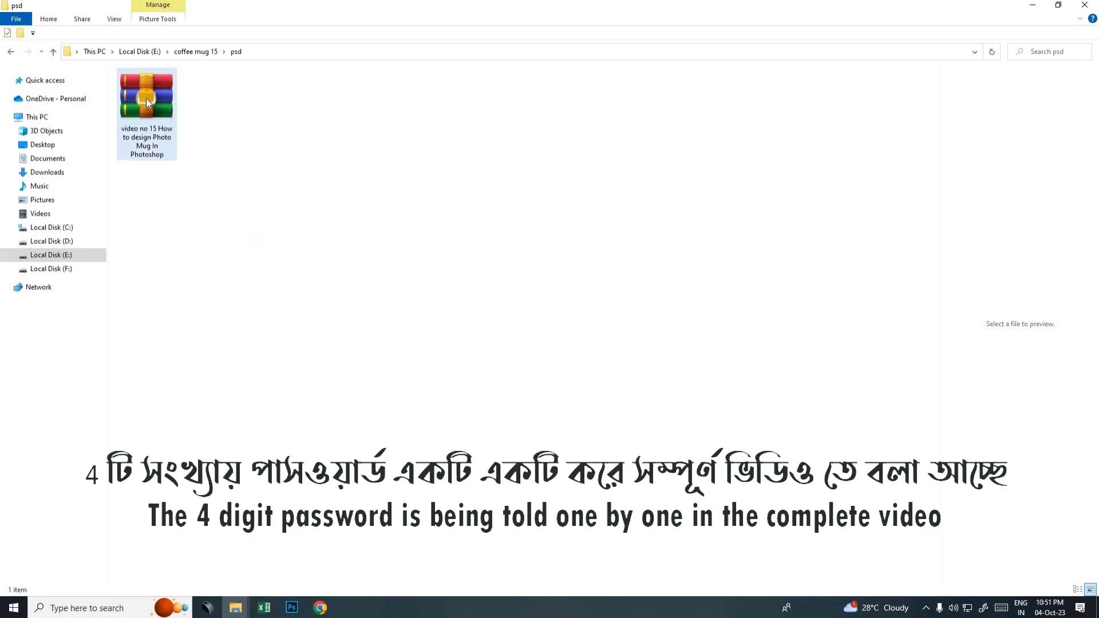
{"action": "right_click", "coordinate": [146, 99]}
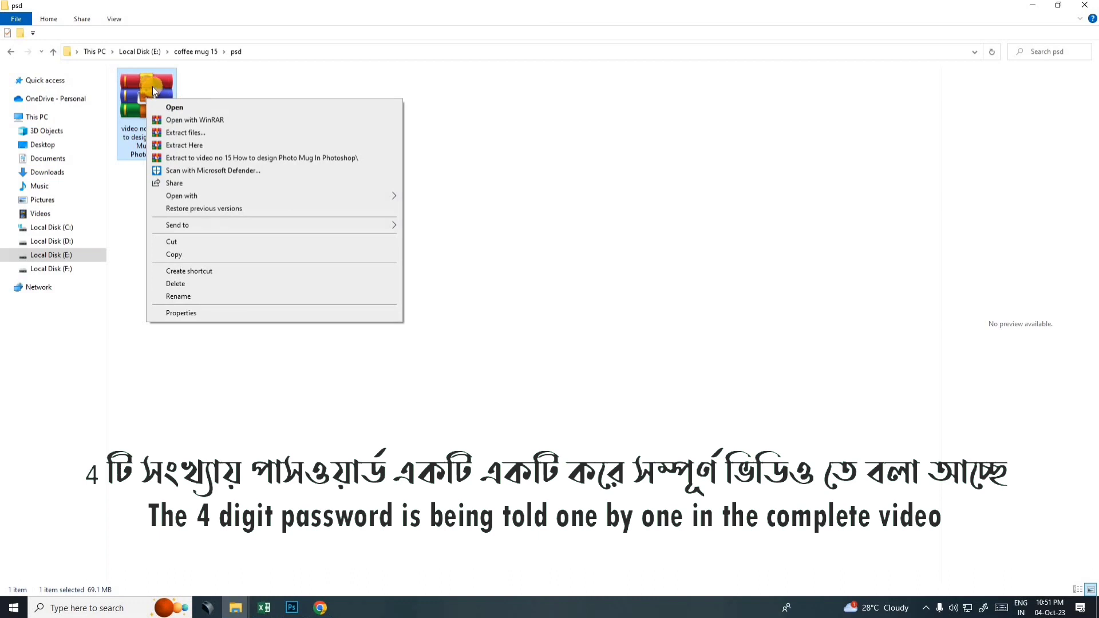
{"action": "mouse_move", "coordinate": [182, 196]}
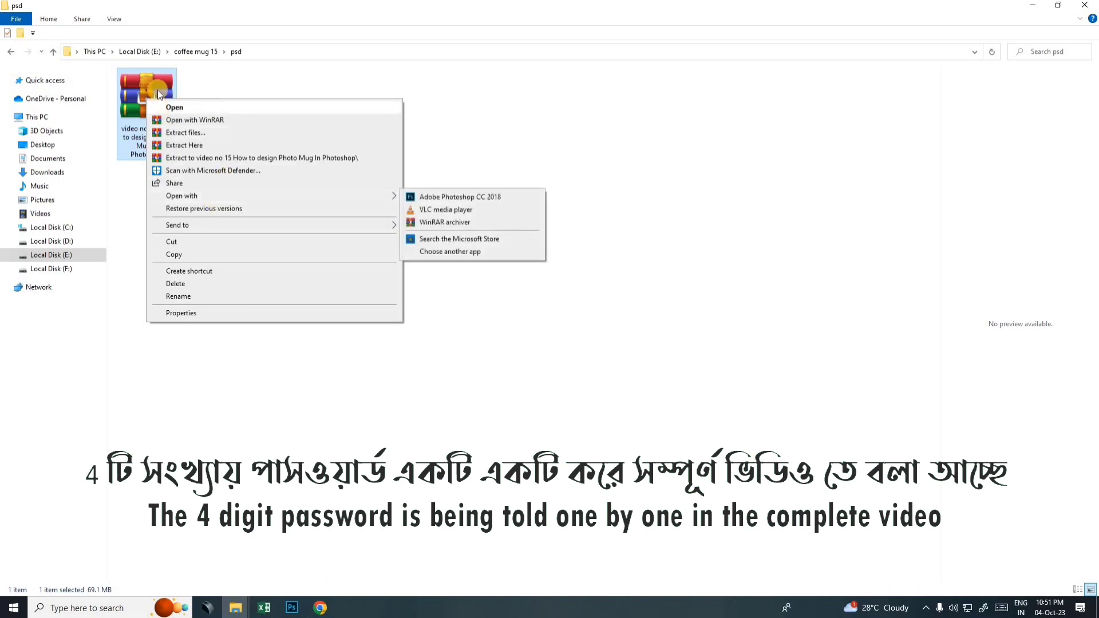
{"action": "left_click", "coordinate": [156, 88]}
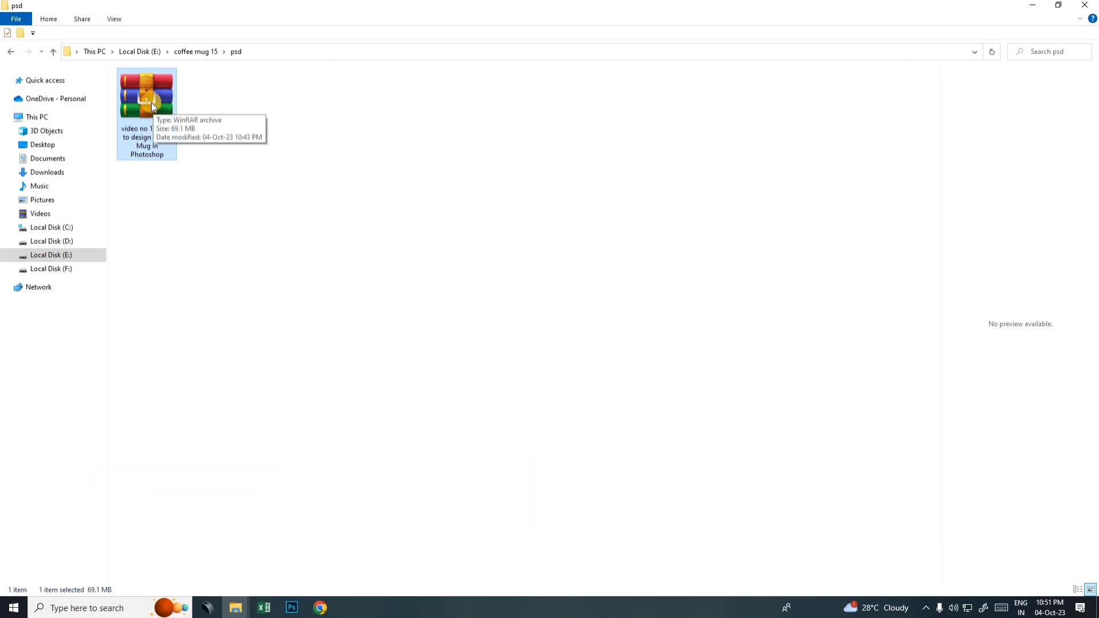
{"action": "right_click", "coordinate": [151, 102]}
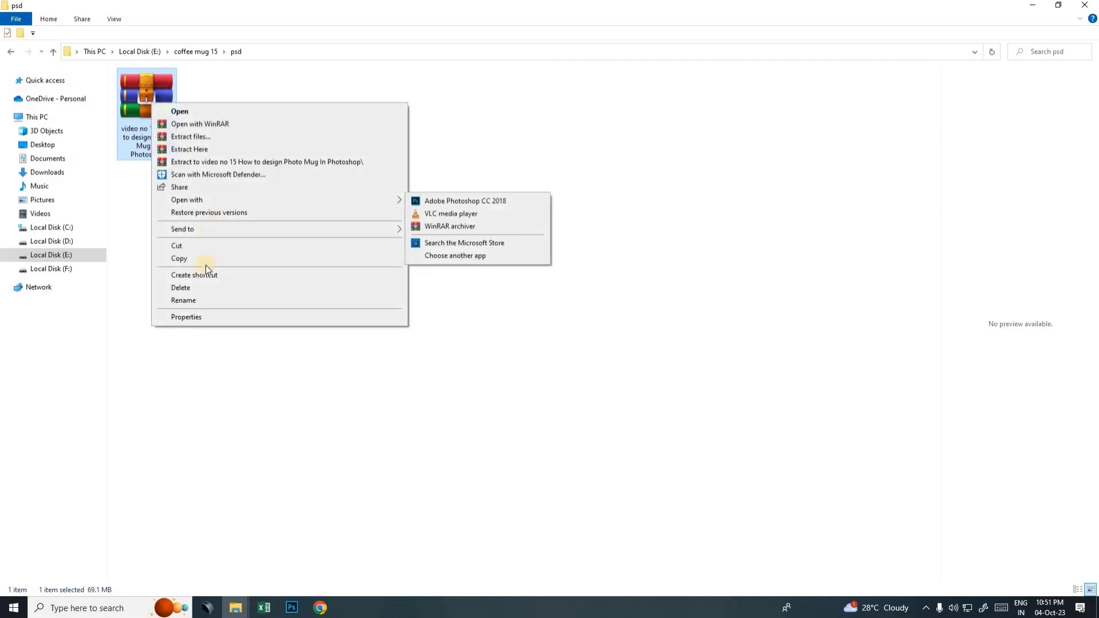
{"action": "left_click", "coordinate": [197, 149]}
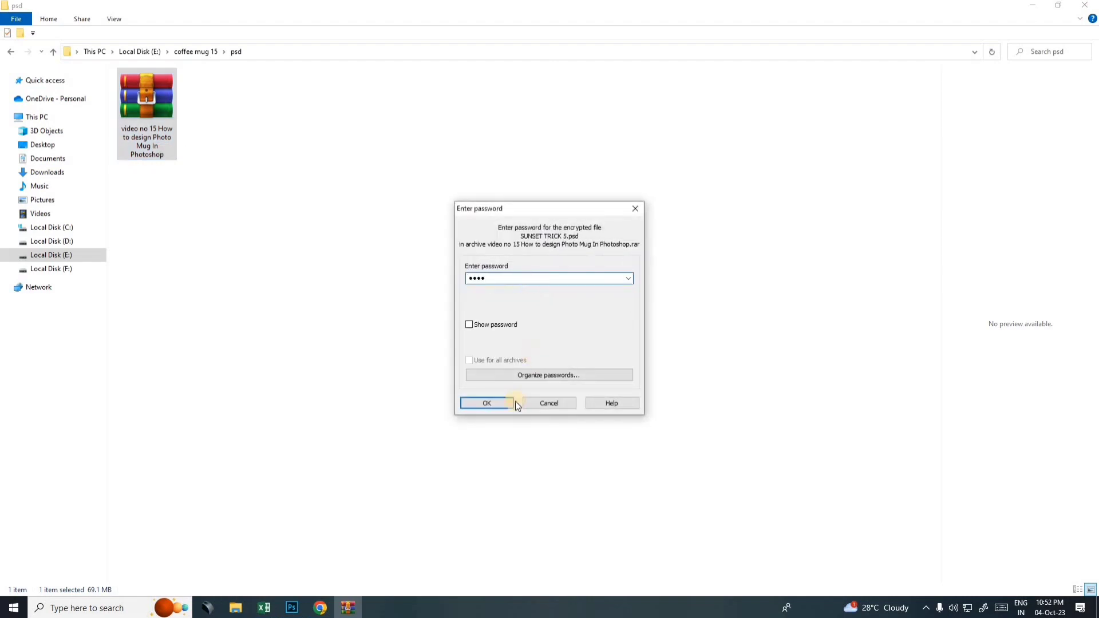
{"action": "left_click", "coordinate": [477, 400]}
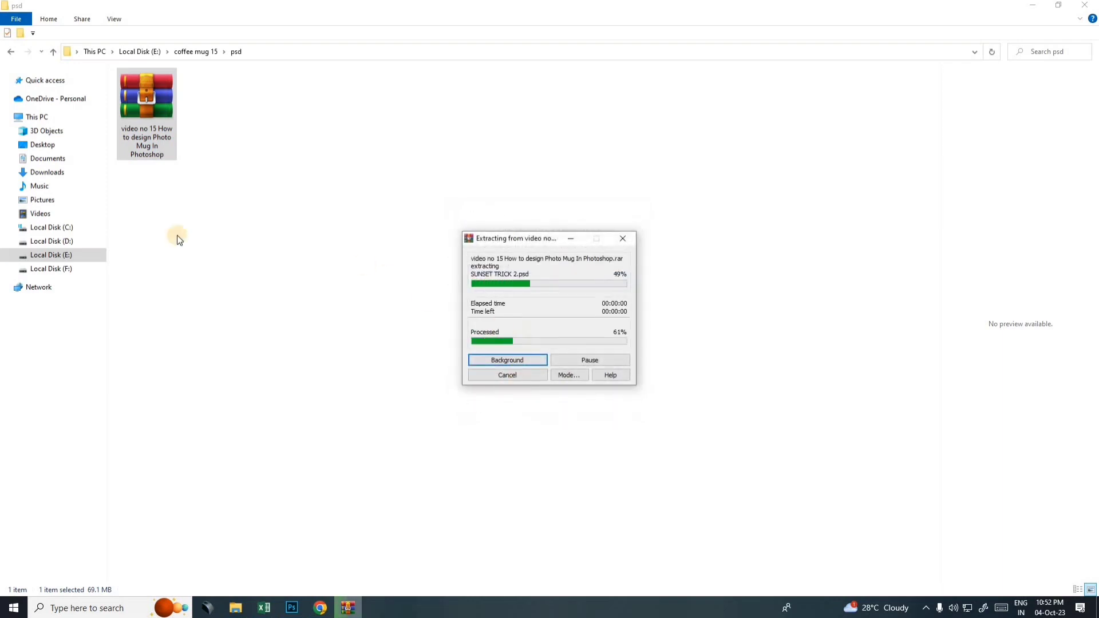
- Check the five extracted SUNSET TRICK files, then minimize Explorer and refresh the desktop
{"action": "right_click", "coordinate": [314, 225]}
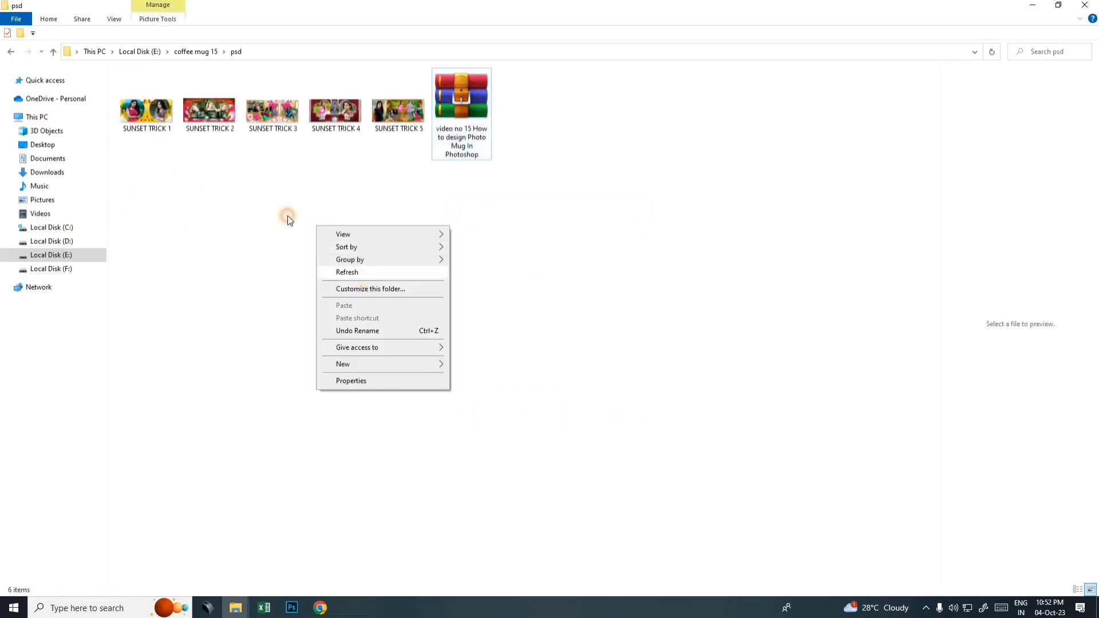
{"action": "left_click", "coordinate": [143, 117]}
{"action": "left_click_drag", "start_coordinate": [154, 147], "coordinate": [399, 115]}
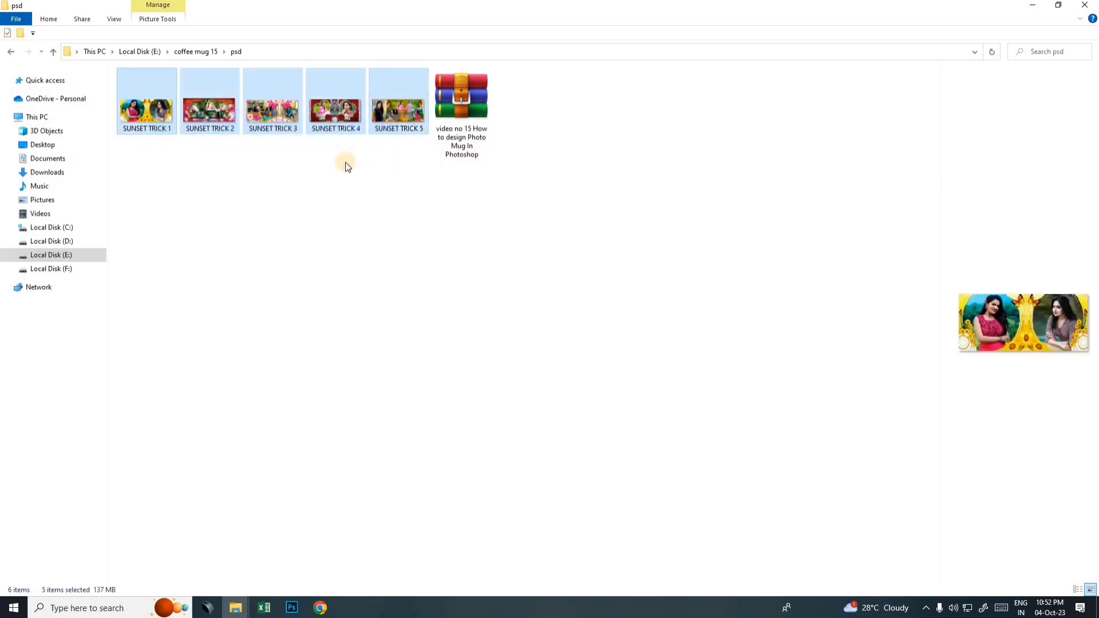
{"action": "left_click", "coordinate": [272, 205]}
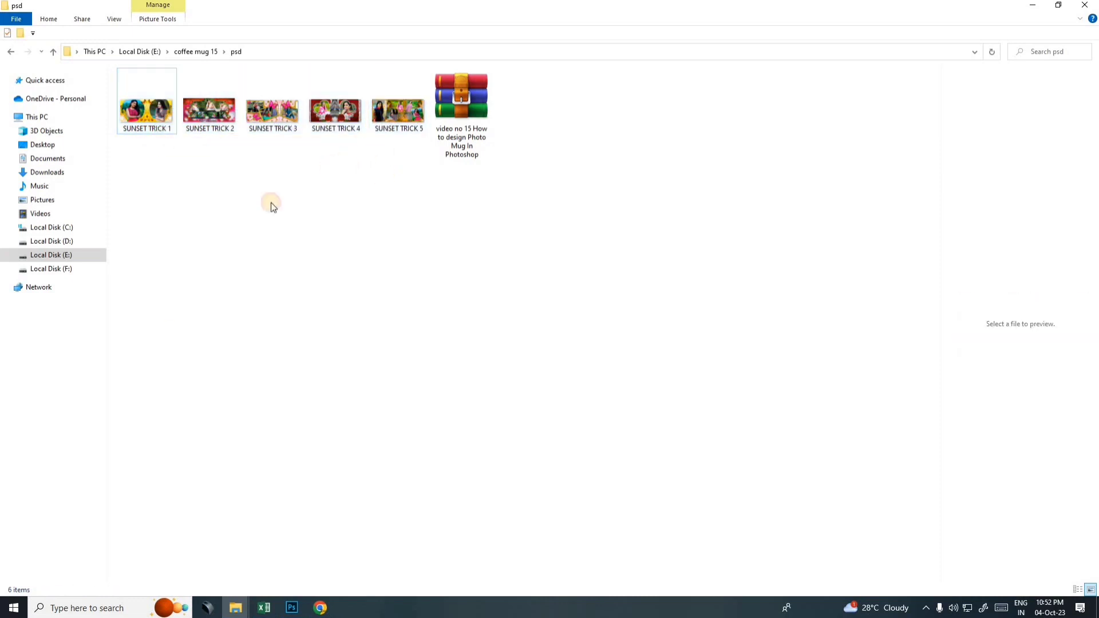
{"action": "left_click", "coordinate": [1035, 6]}
{"action": "right_click", "coordinate": [547, 277]}
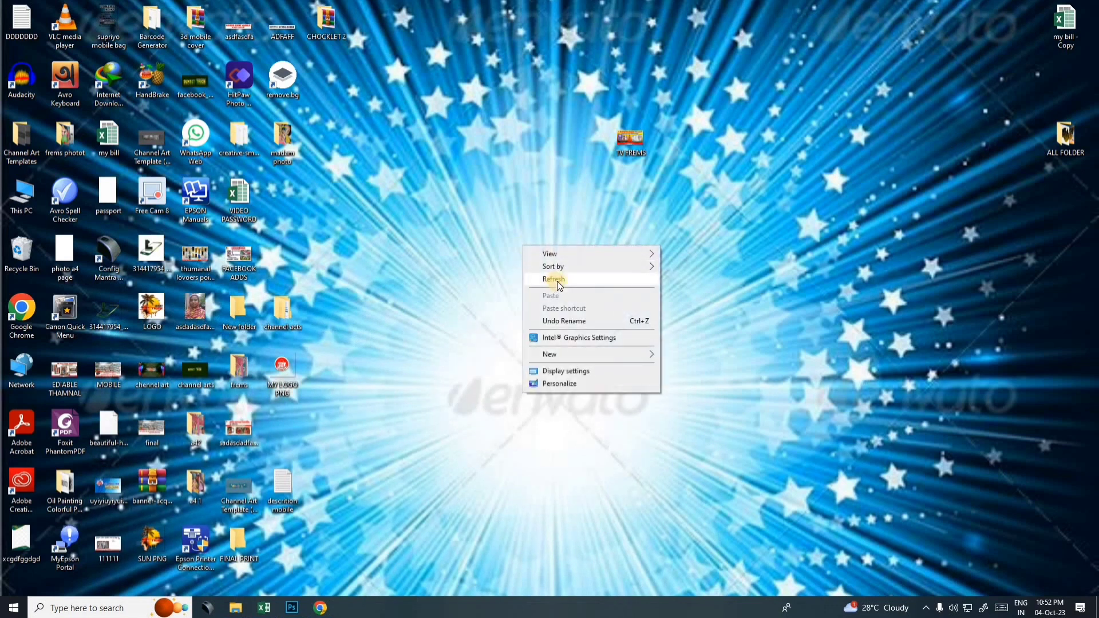
{"action": "left_click", "coordinate": [554, 280]}
- Close all open Photoshop documents, discarding unsaved changes to each
{"action": "left_click", "coordinate": [293, 608]}
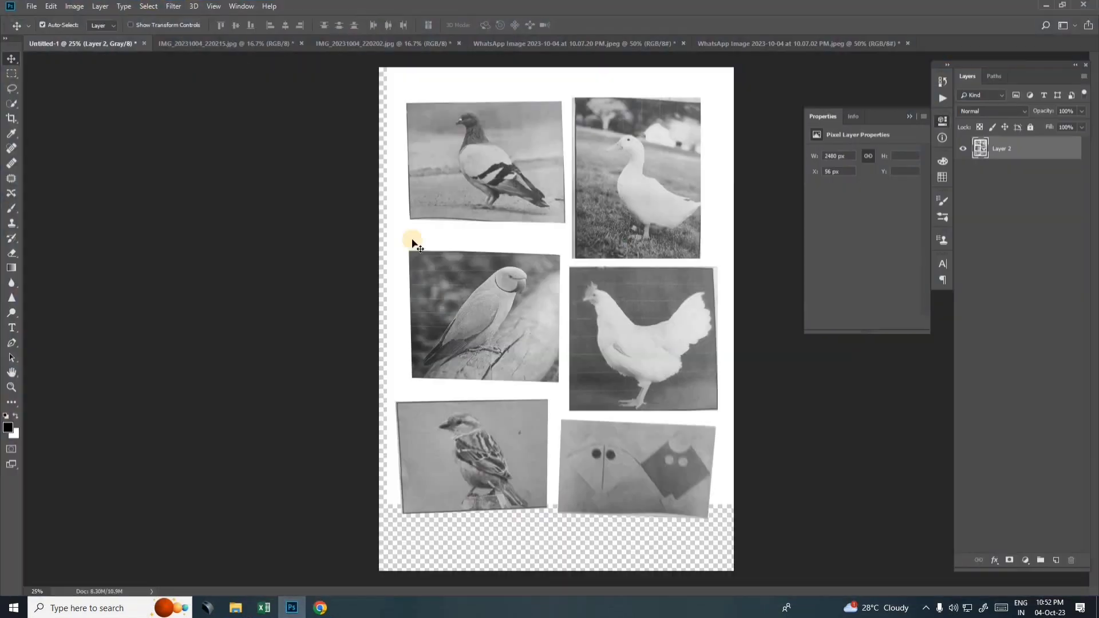
{"action": "right_click", "coordinate": [174, 36]}
{"action": "left_click", "coordinate": [213, 71]}
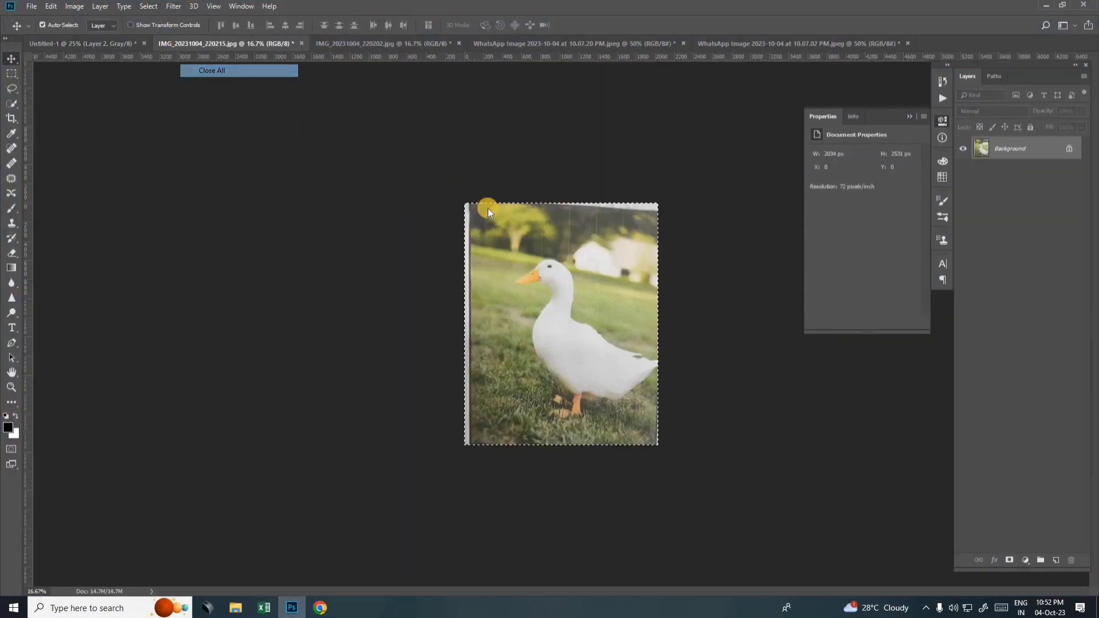
{"action": "left_click", "coordinate": [539, 225]}
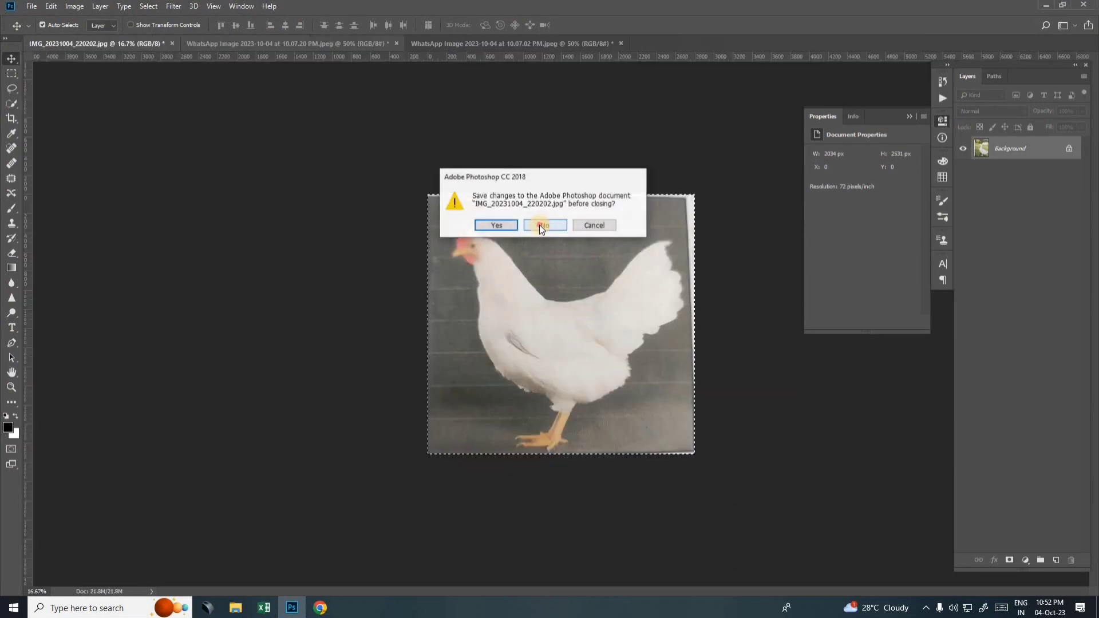
{"action": "left_click", "coordinate": [540, 225]}
{"action": "left_click", "coordinate": [539, 225]}
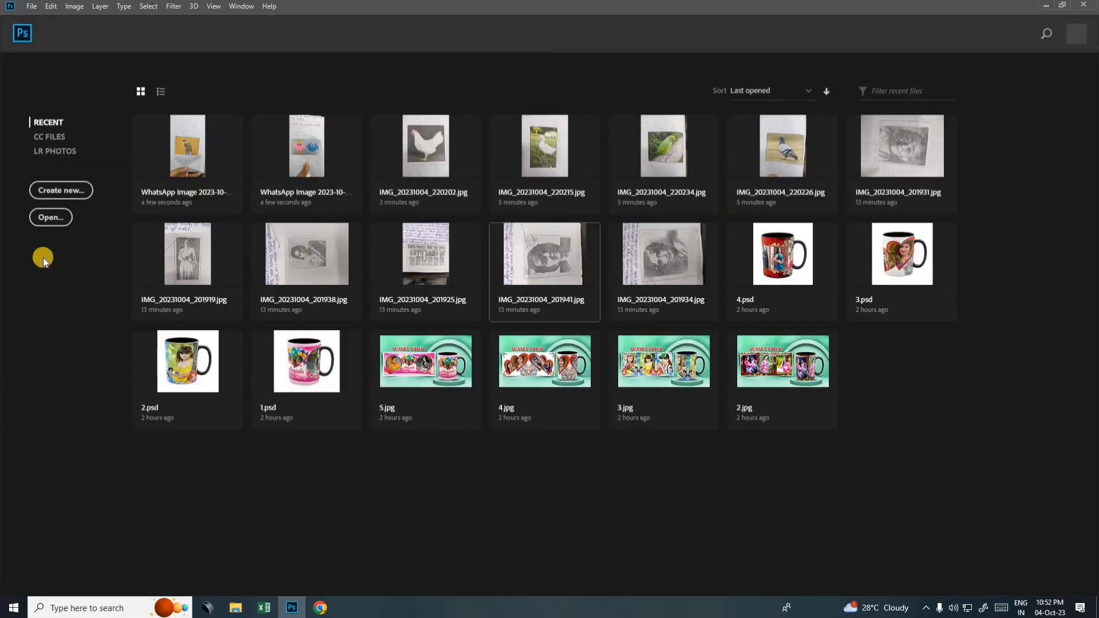
- Open the five SUNSET TRICK templates from E:\coffee mug 15\psd
{"action": "left_click", "coordinate": [50, 217]}
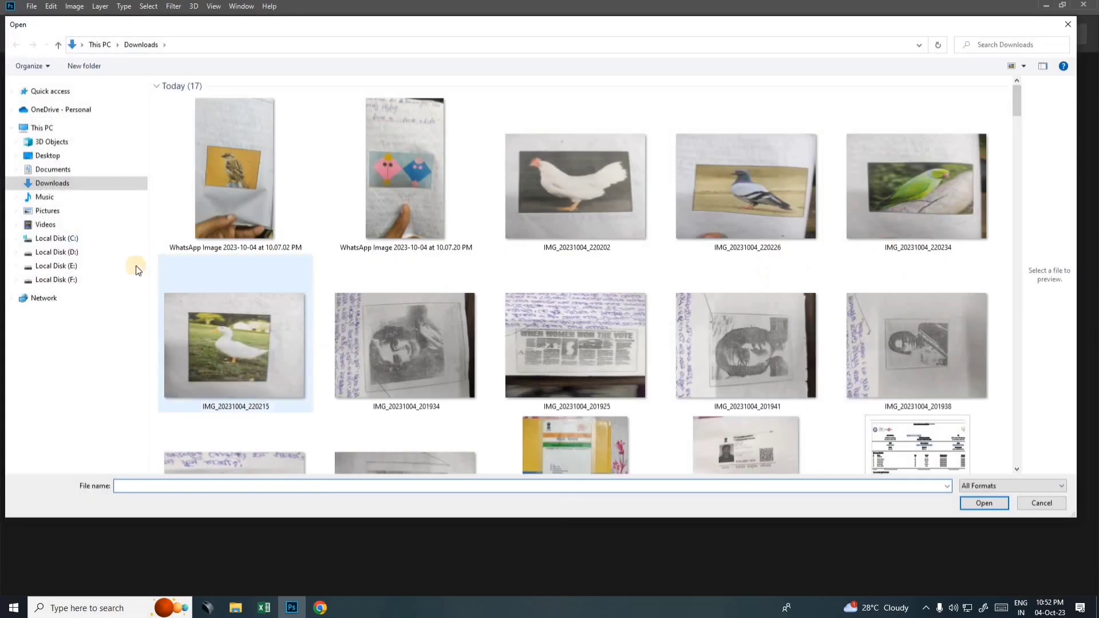
{"action": "left_click", "coordinate": [56, 265]}
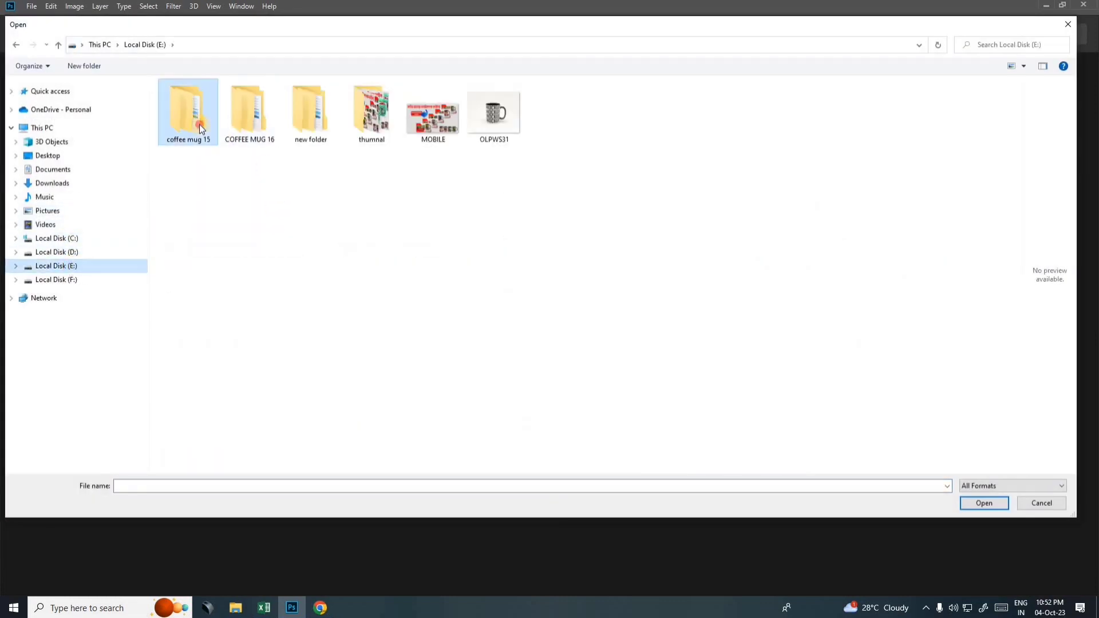
{"action": "double_click", "coordinate": [199, 125]}
{"action": "double_click", "coordinate": [260, 112]}
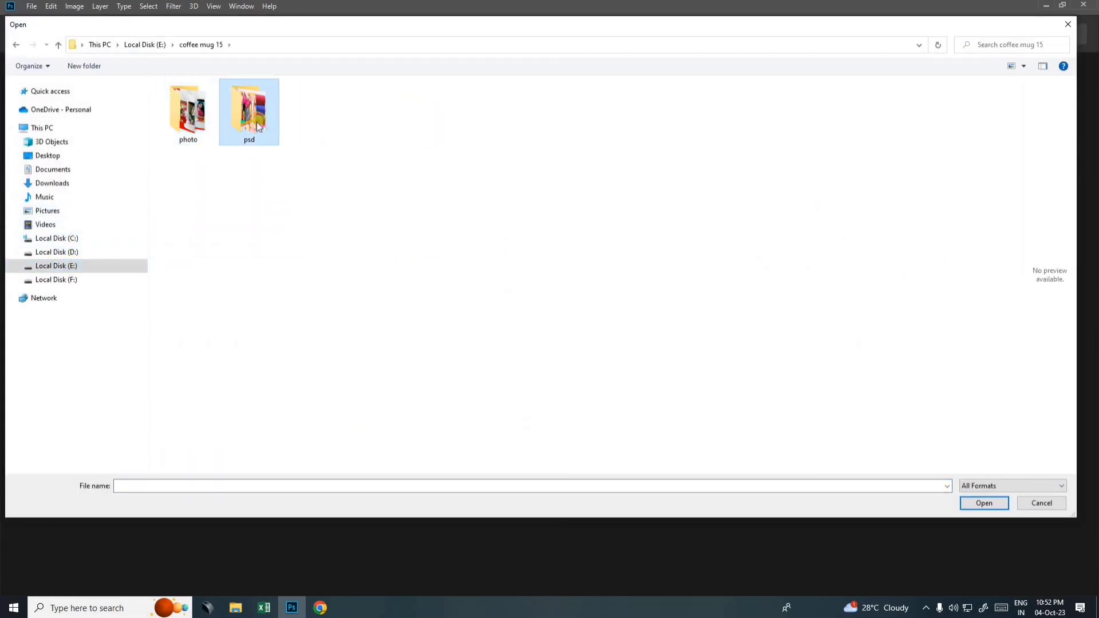
{"action": "left_click", "coordinate": [189, 123]}
{"action": "left_click", "coordinate": [433, 123], "text": "shift"}
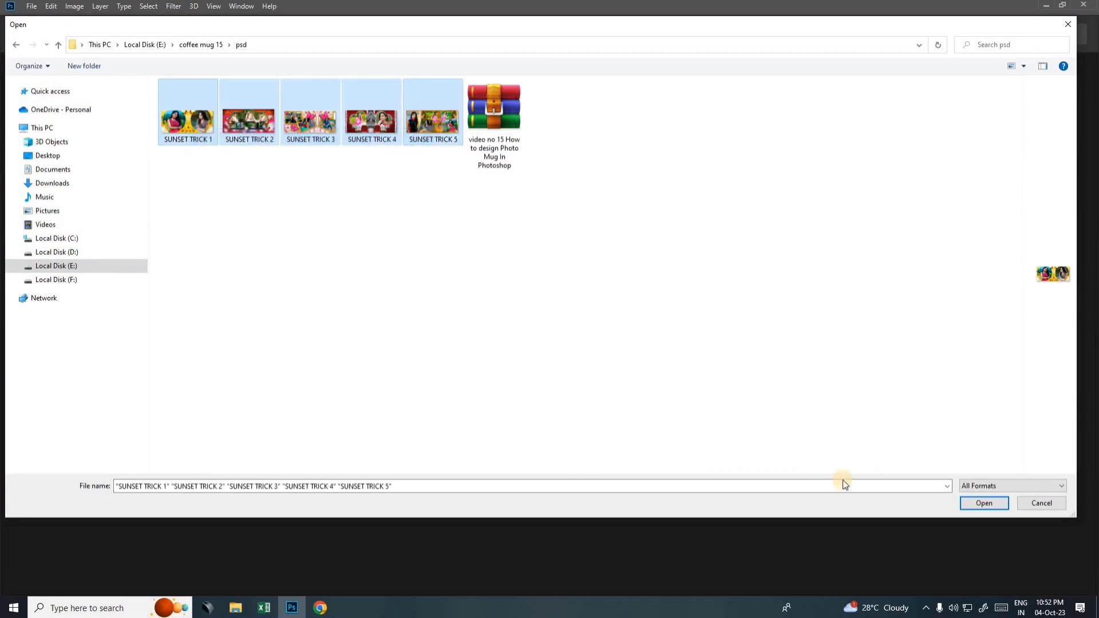
{"action": "left_click", "coordinate": [994, 503]}
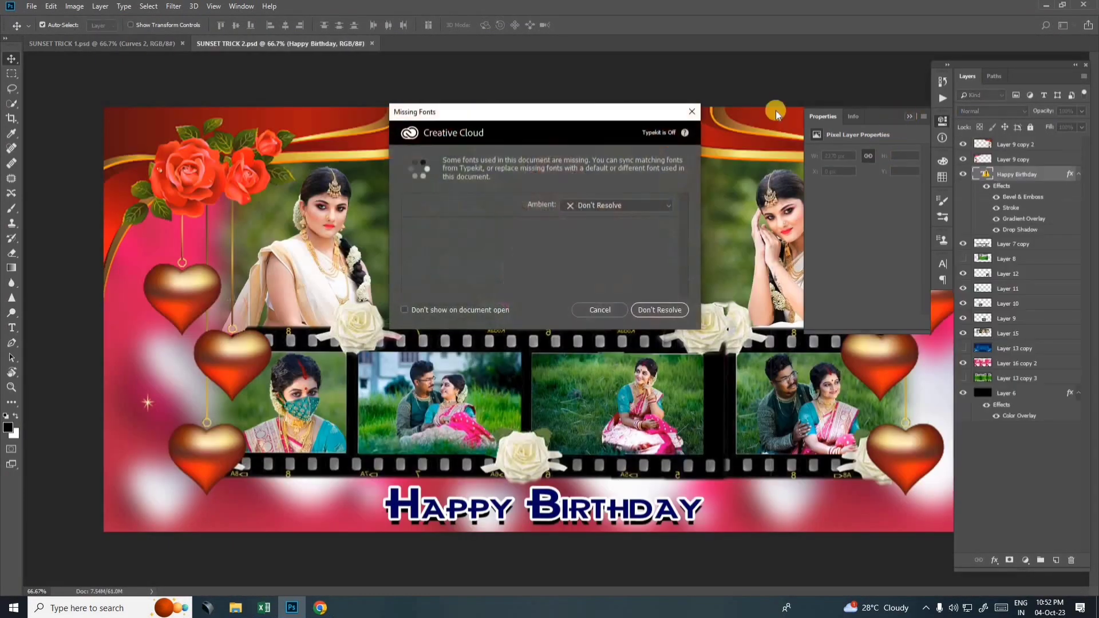
- Dismiss the missing-fonts notice and review SUNSET TRICK 1–5, zooming several to 50%
{"action": "left_click", "coordinate": [696, 109]}
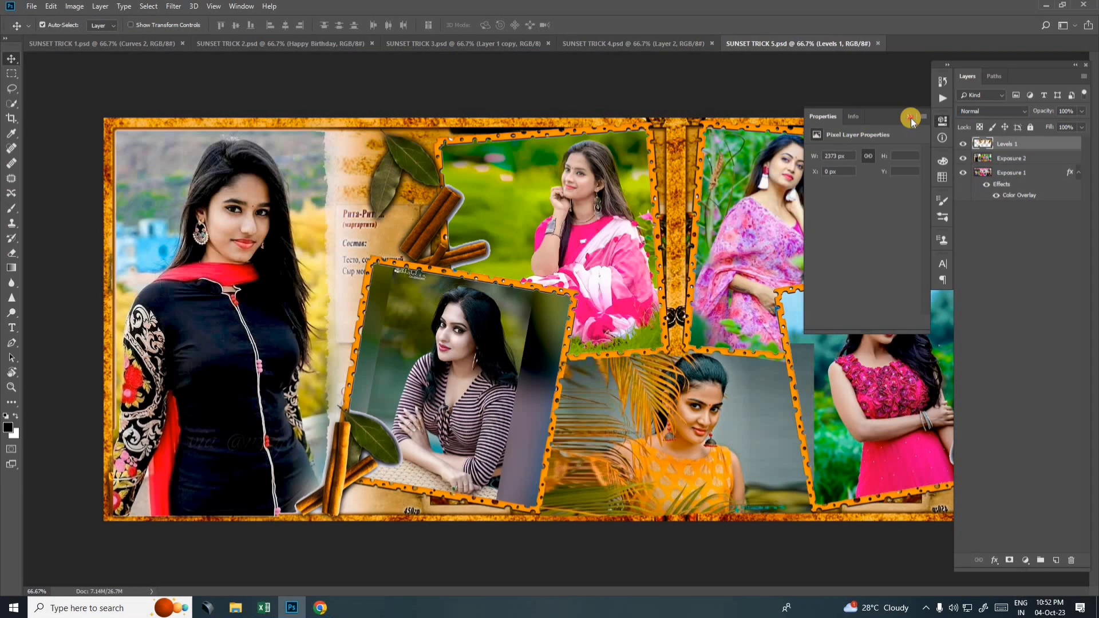
{"action": "left_click", "coordinate": [911, 118]}
{"action": "left_click", "coordinate": [147, 44]}
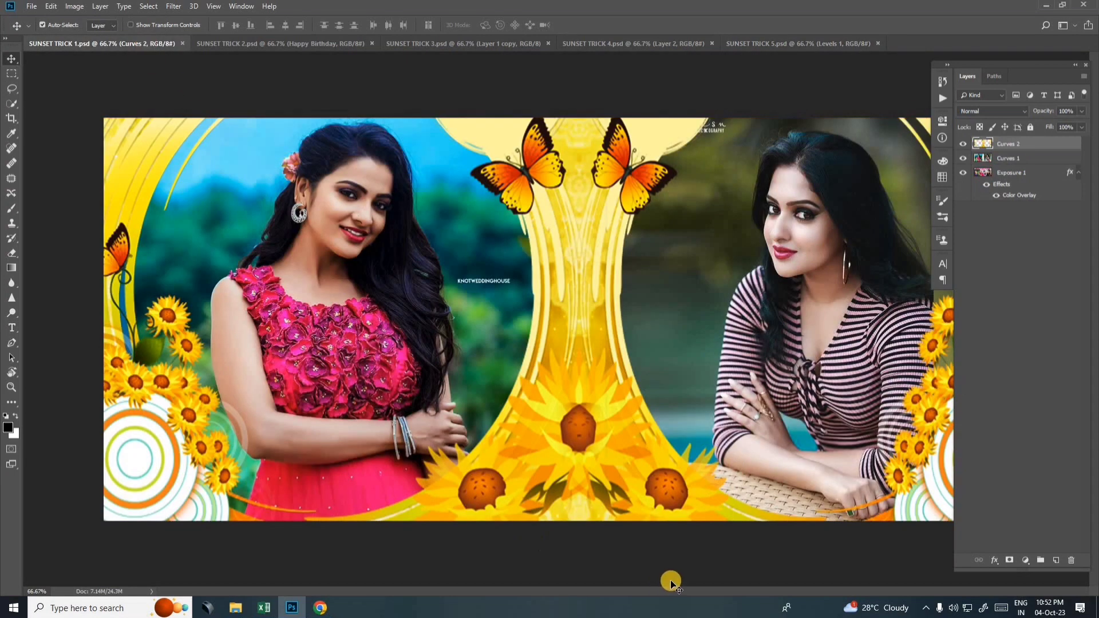
{"action": "key", "text": "ctrl+minus"}
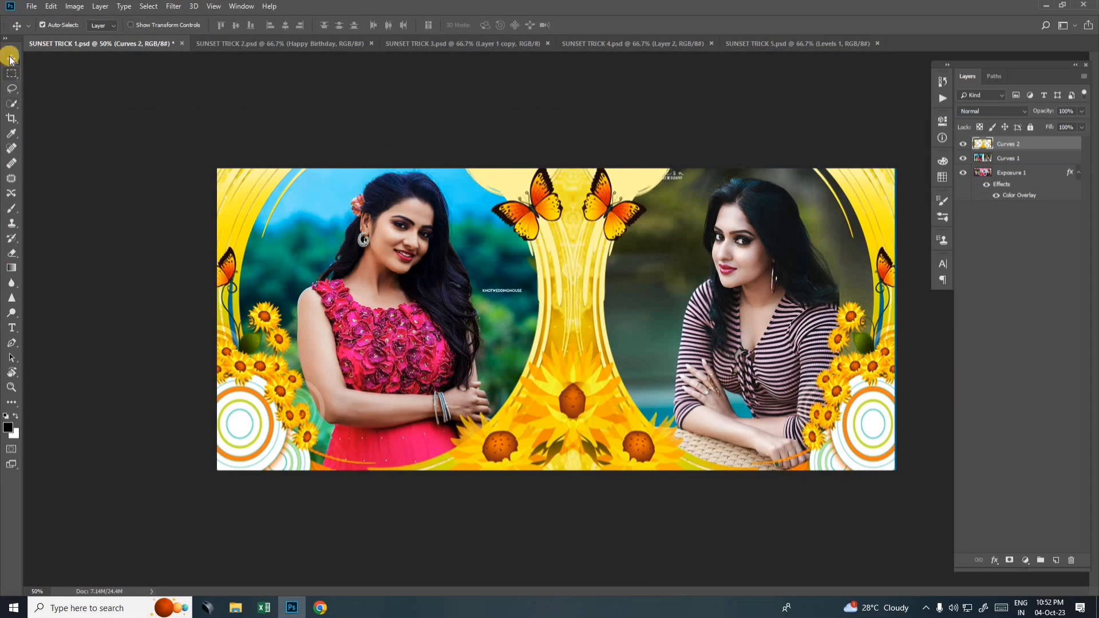
{"action": "left_click", "coordinate": [248, 44]}
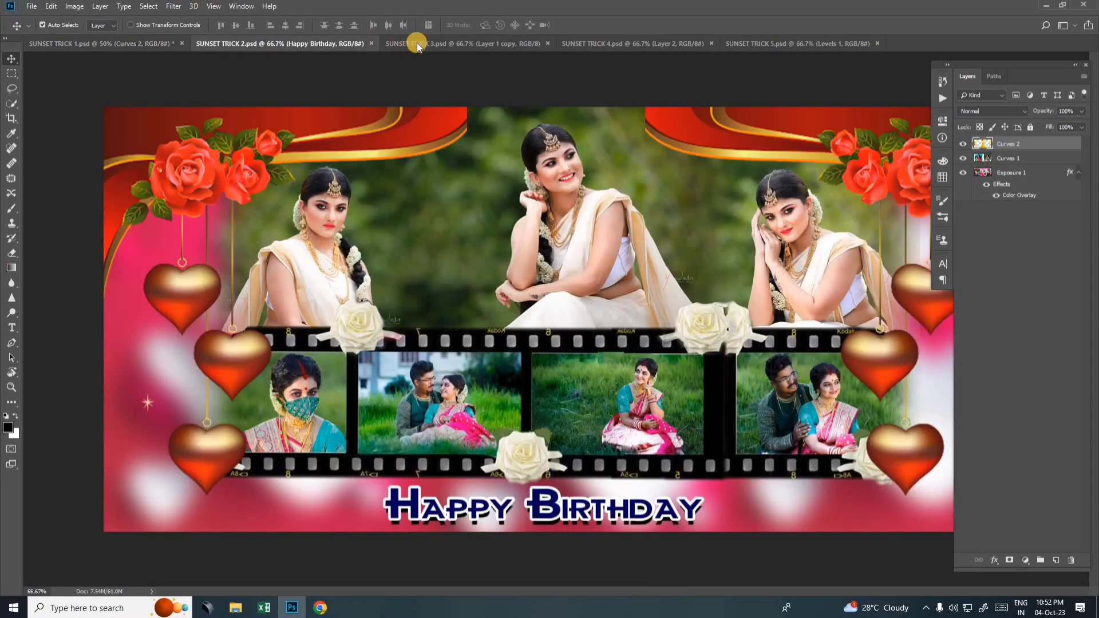
{"action": "left_click", "coordinate": [458, 43]}
{"action": "left_click", "coordinate": [595, 43]}
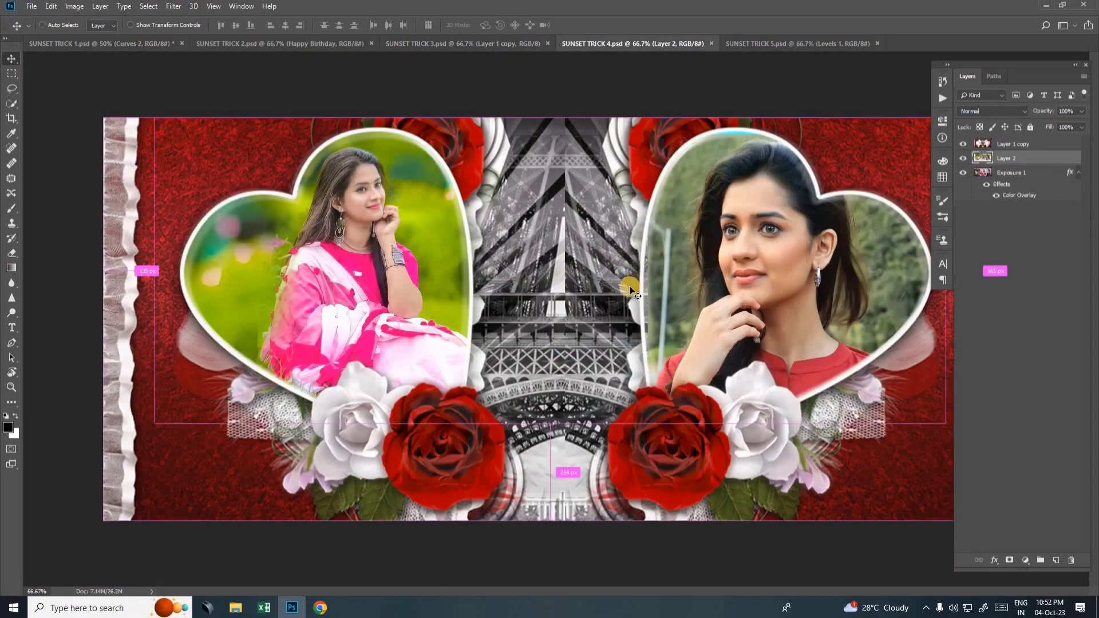
{"action": "key", "text": "ctrl+minus"}
{"action": "left_click", "coordinate": [750, 45]}
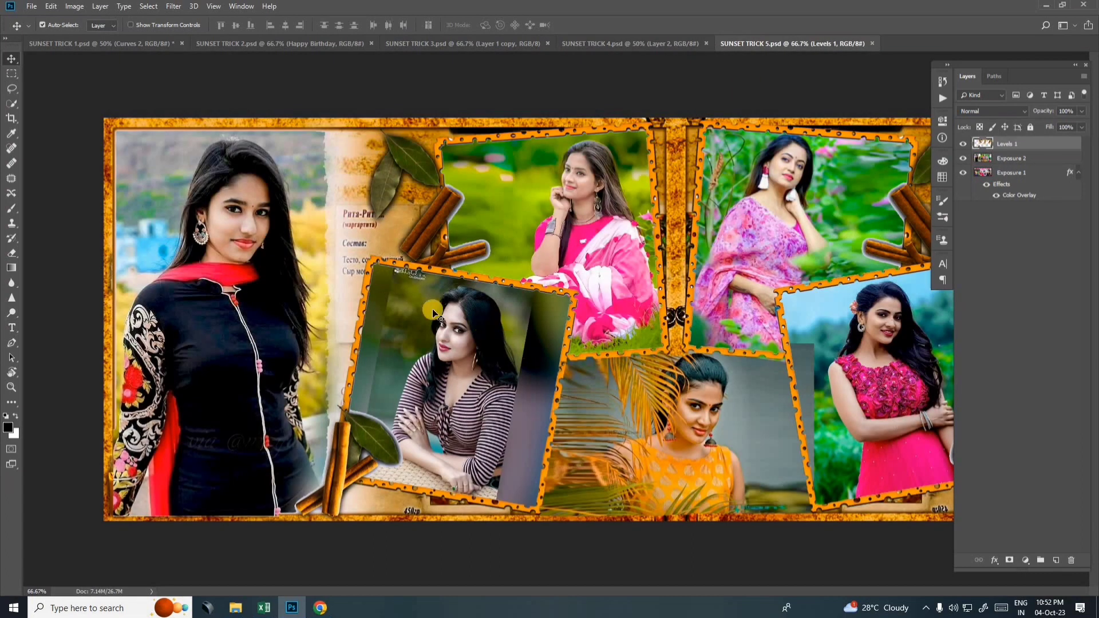
{"action": "key", "text": "ctrl+minus"}
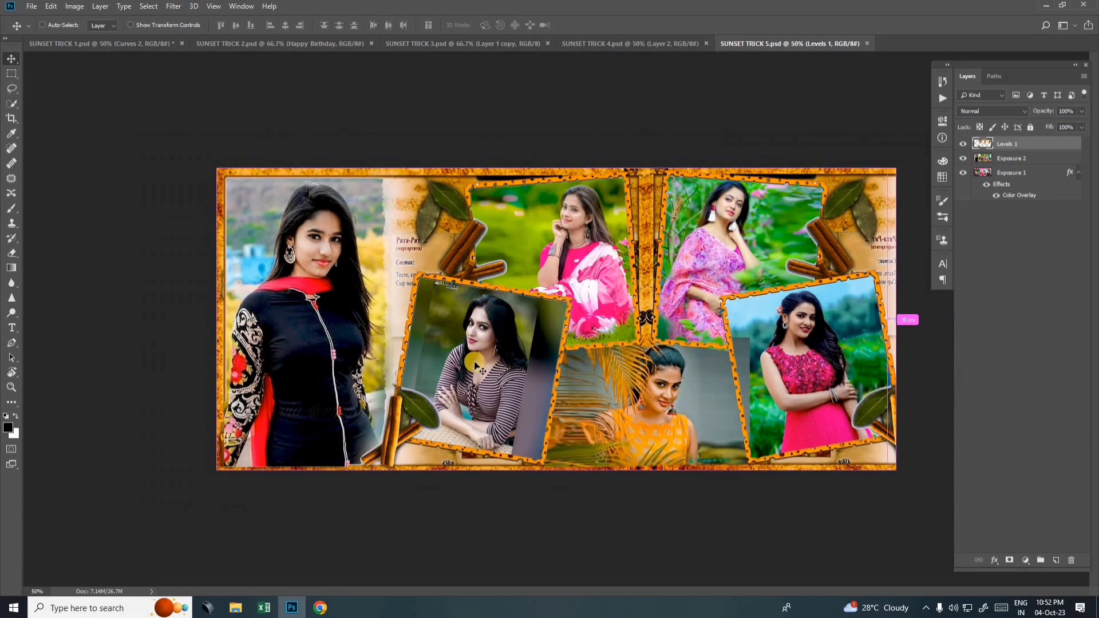
- Return to SUNSET TRICK 3, zoom it to 50%, and select its Levels 1 layer
{"action": "left_click", "coordinate": [88, 46]}
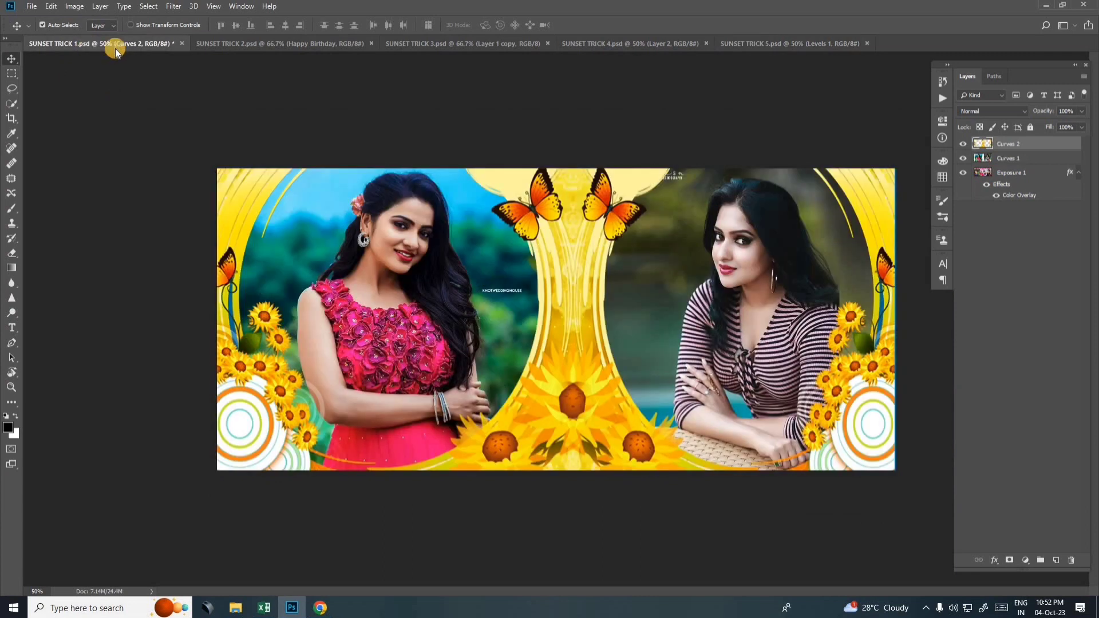
{"action": "left_click", "coordinate": [262, 45]}
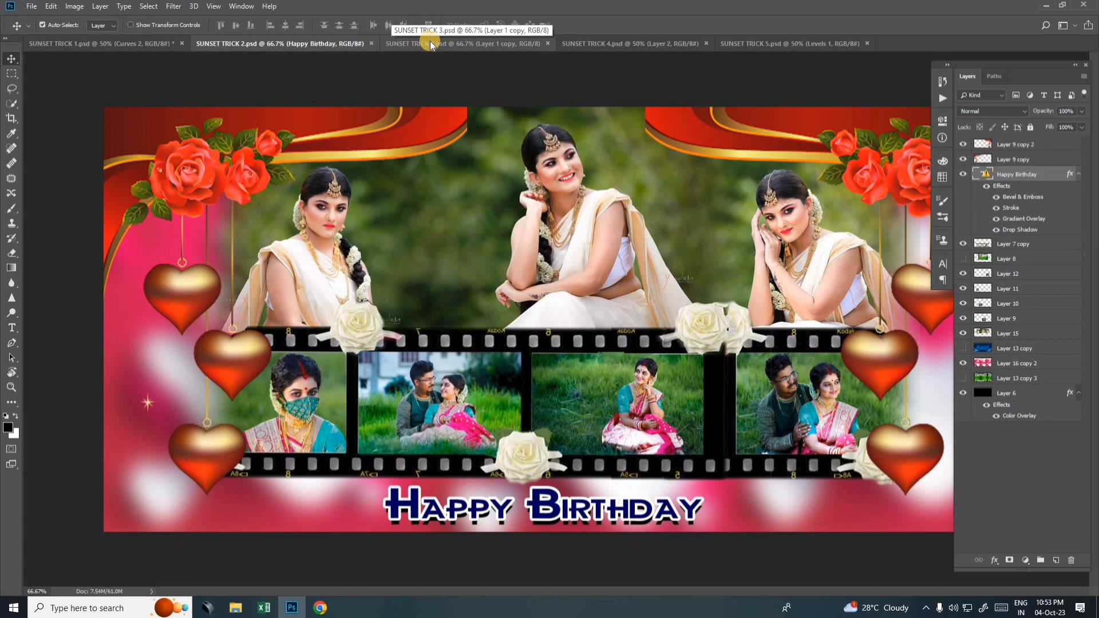
{"action": "left_click", "coordinate": [431, 44]}
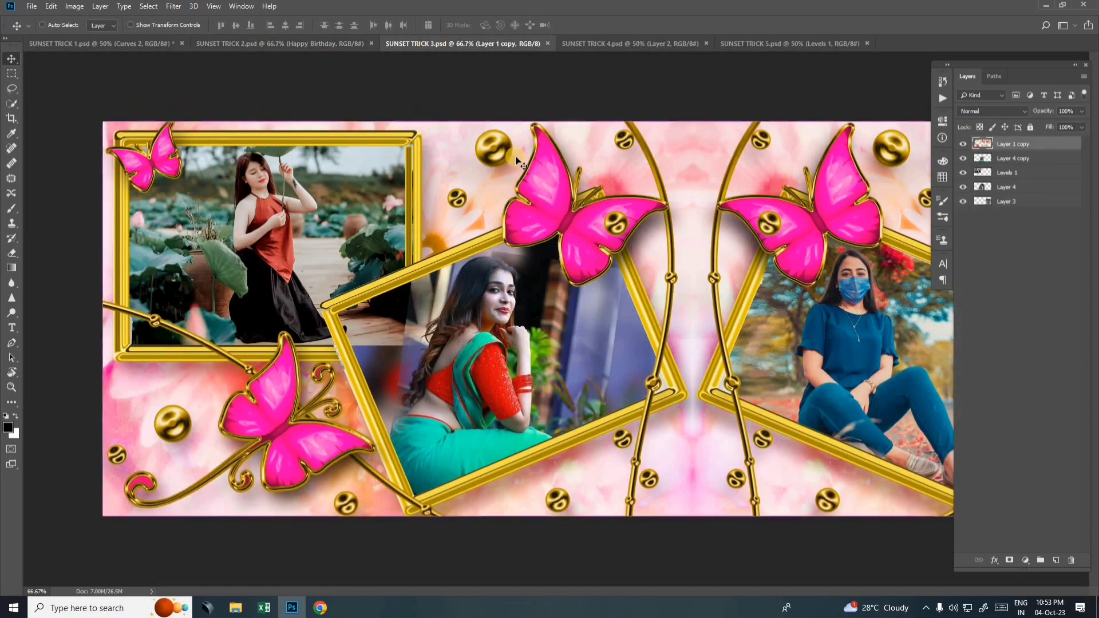
{"action": "key", "text": "ctrl+minus"}
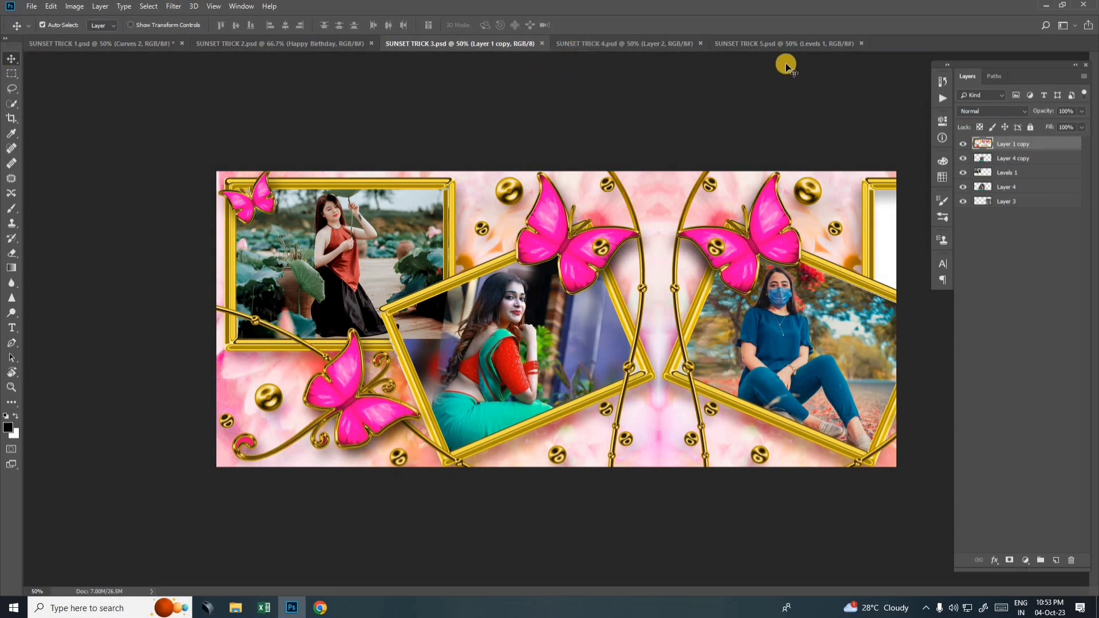
{"action": "left_click", "coordinate": [347, 267]}
{"action": "left_click", "coordinate": [610, 348]}
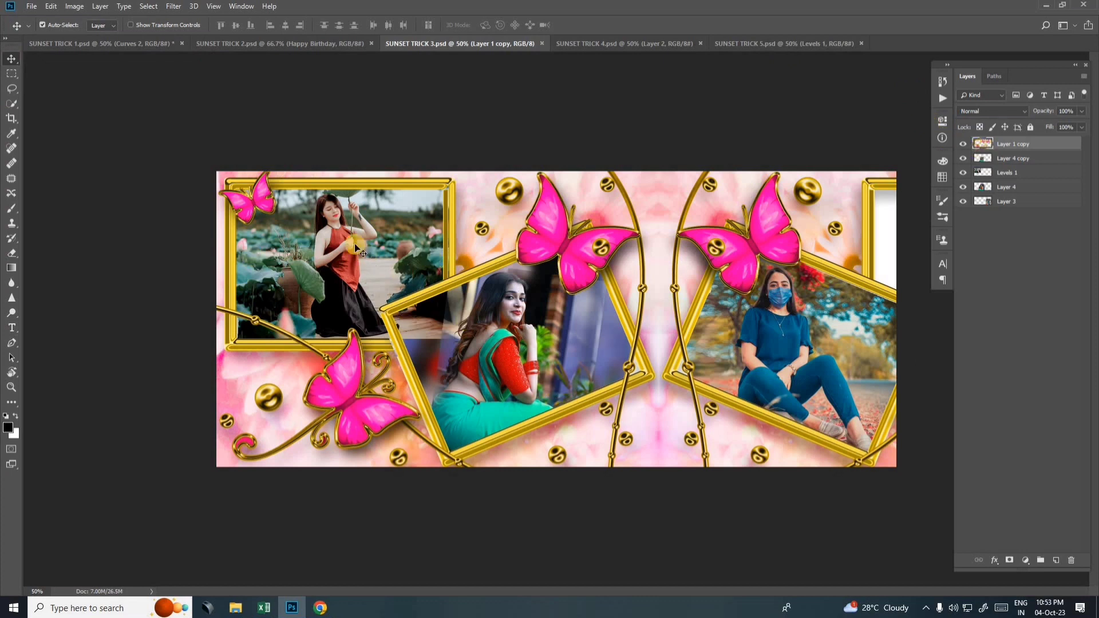
- Delete the Levels 1, Layer 4 copy and Layer 4 layers, keeping only the Layer 1 copy frame
{"action": "left_click", "coordinate": [959, 172]}
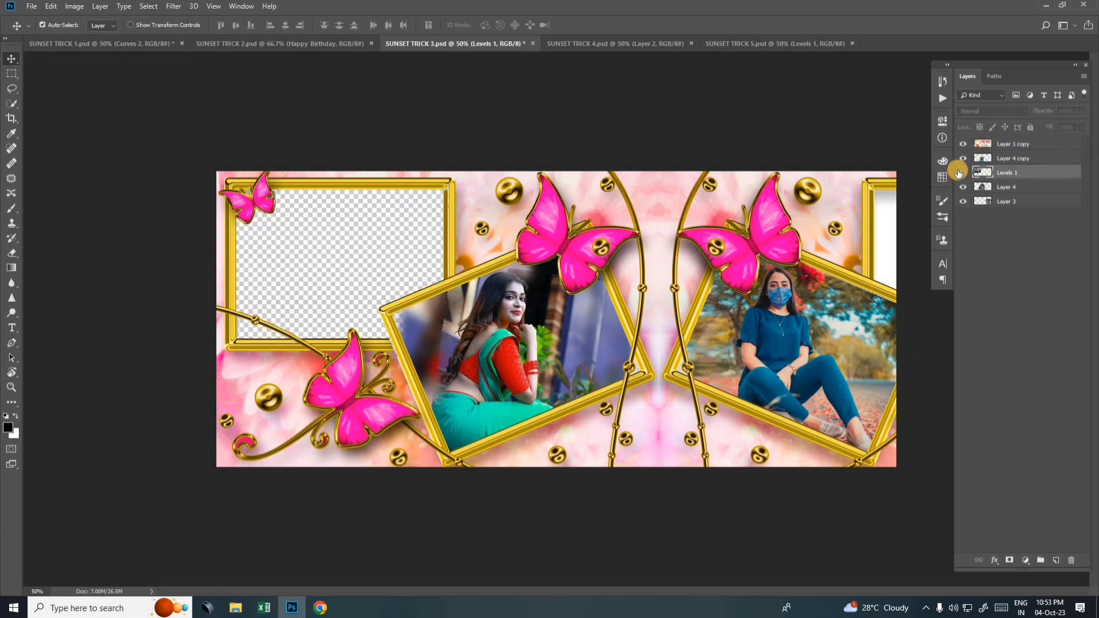
{"action": "left_click", "coordinate": [963, 159]}
{"action": "left_click", "coordinate": [963, 159]}
{"action": "left_click", "coordinate": [1040, 160]}
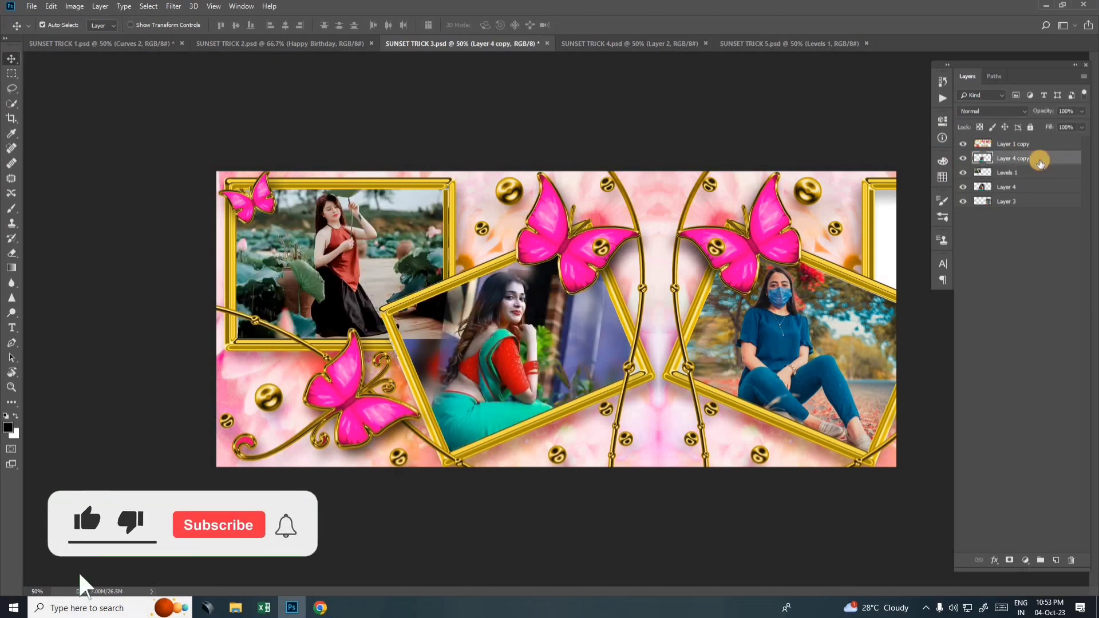
{"action": "key", "text": "Delete"}
{"action": "key", "text": "Delete"}
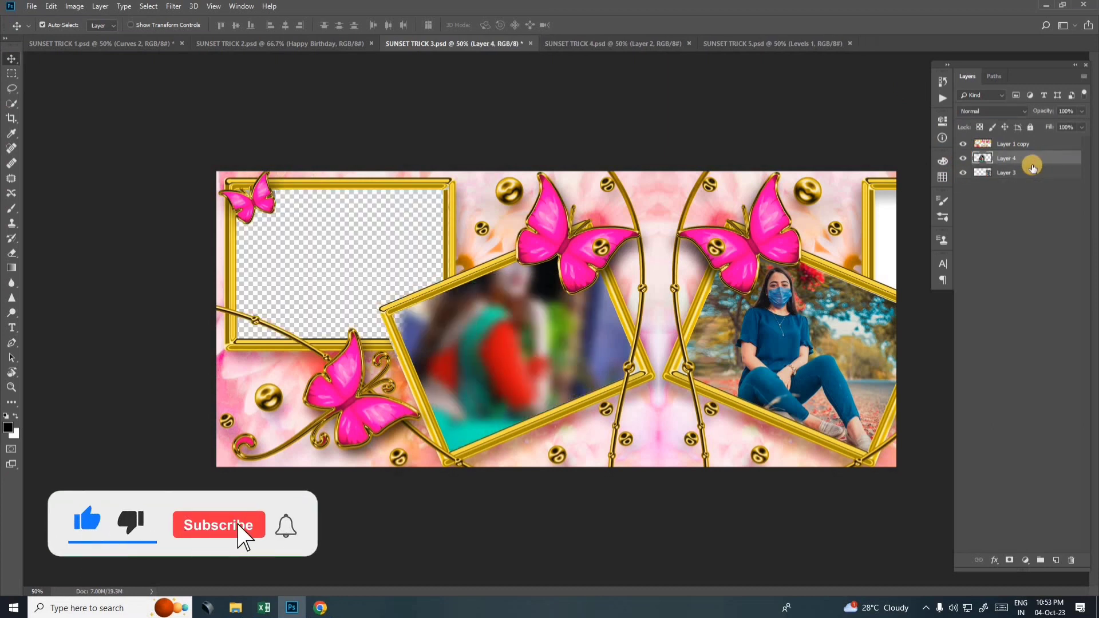
{"action": "key", "text": "Delete"}
{"action": "key", "text": "Delete"}
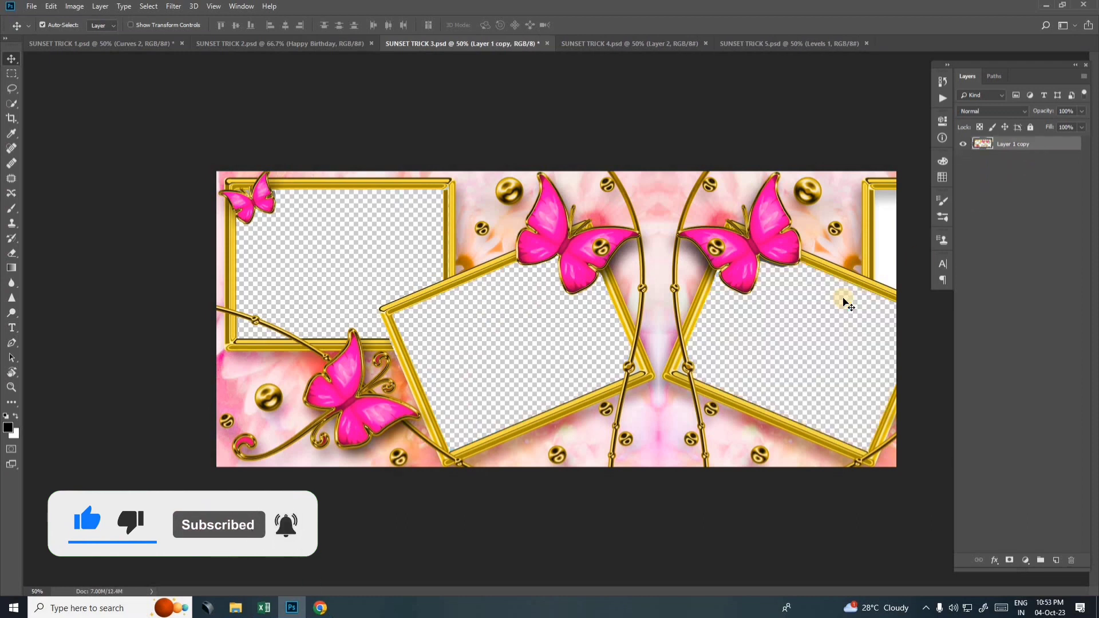
{"action": "key", "text": "ctrl+minus"}
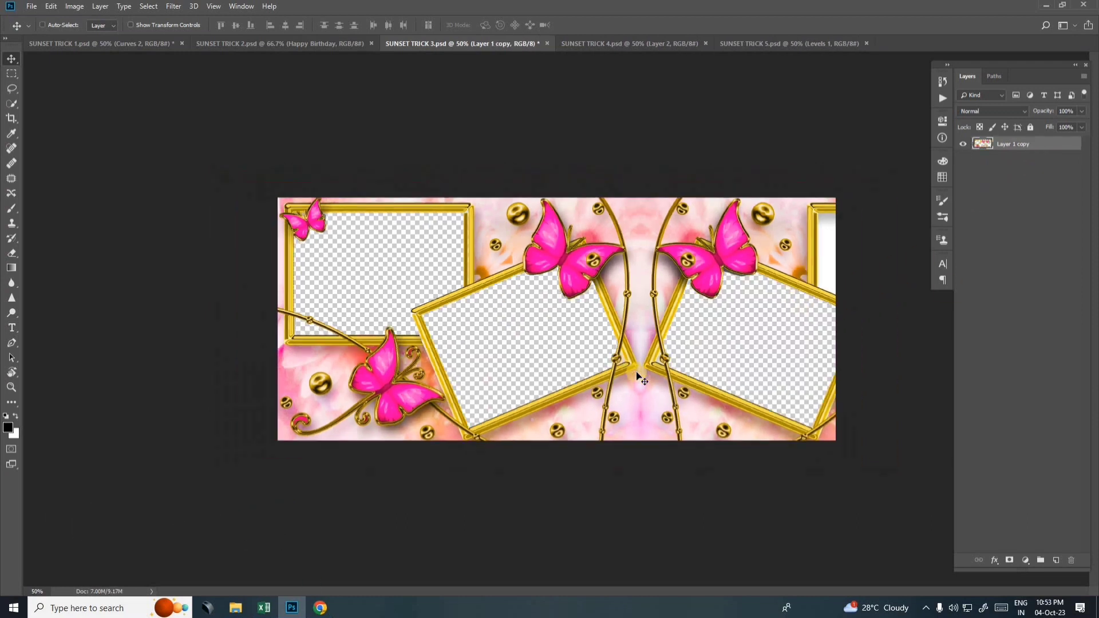
- In the Open dialog, search Documents, Downloads and drives D:, E: and F: for the photos
{"action": "left_click", "coordinate": [42, 24]}
{"action": "left_click", "coordinate": [30, 7]}
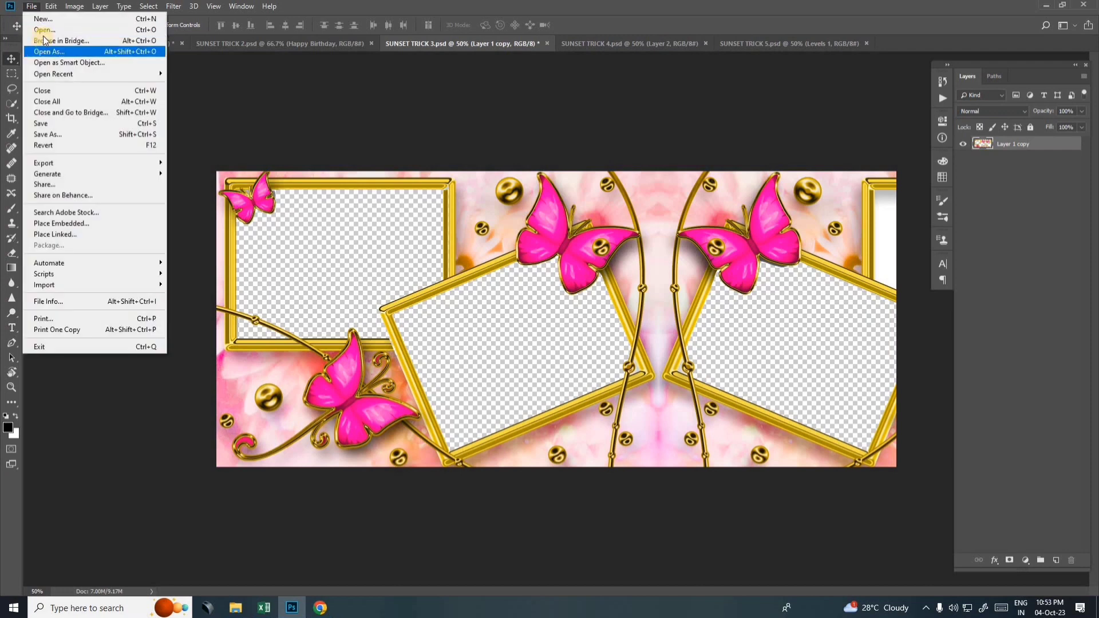
{"action": "left_click", "coordinate": [42, 27]}
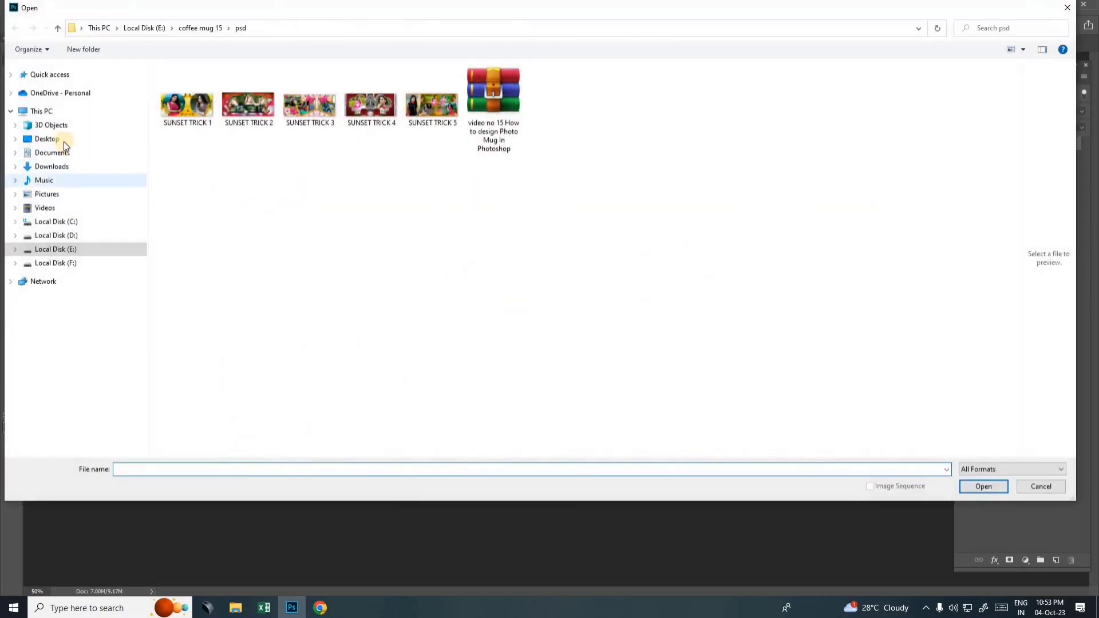
{"action": "left_click", "coordinate": [54, 139]}
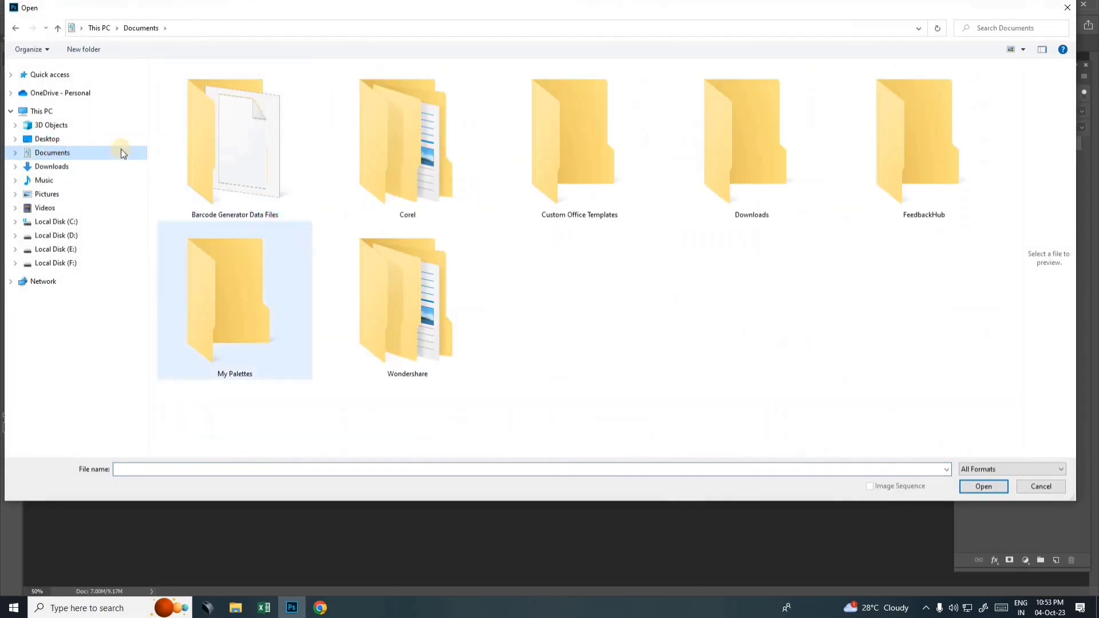
{"action": "left_click", "coordinate": [68, 167]}
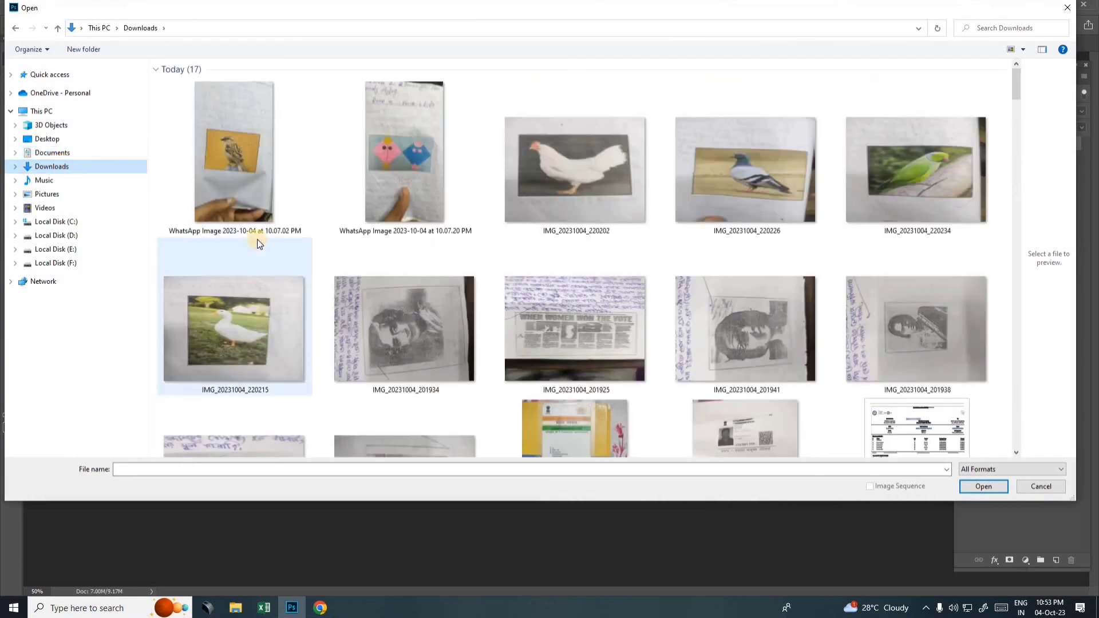
{"action": "scroll", "coordinate": [258, 240], "scroll_direction": "down", "scroll_amount": 5}
{"action": "left_click", "coordinate": [73, 252]}
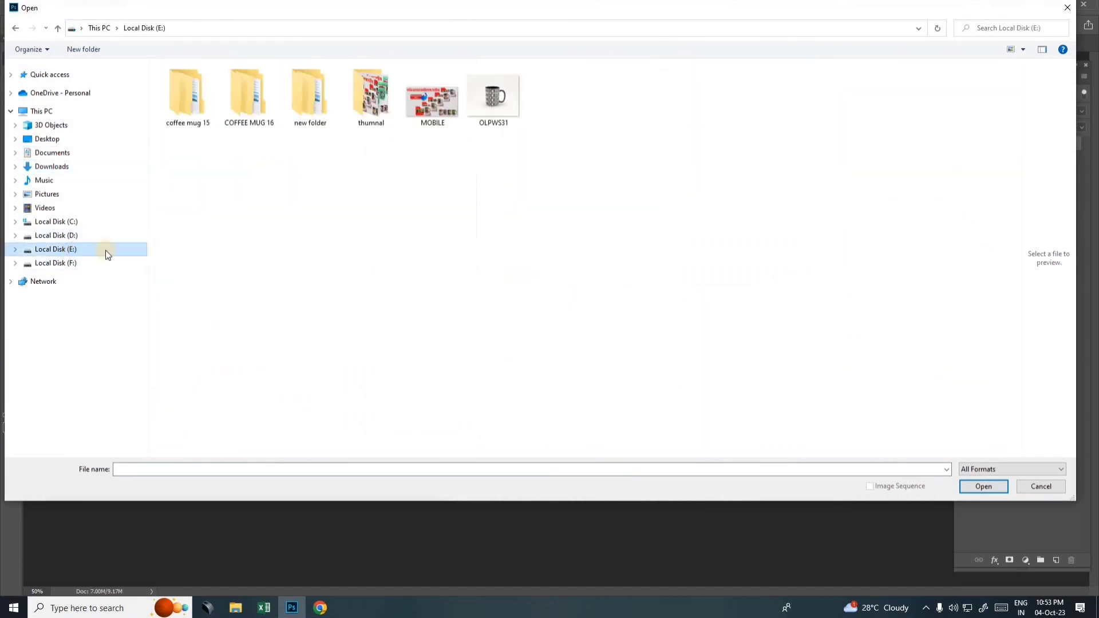
{"action": "left_click", "coordinate": [75, 237]}
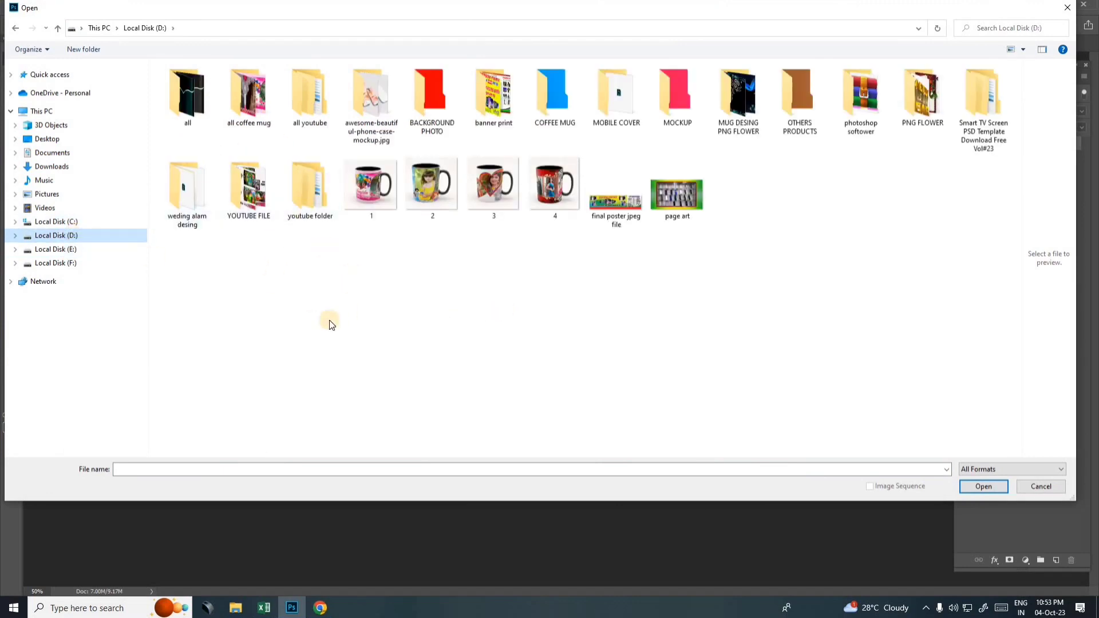
{"action": "left_click", "coordinate": [62, 171]}
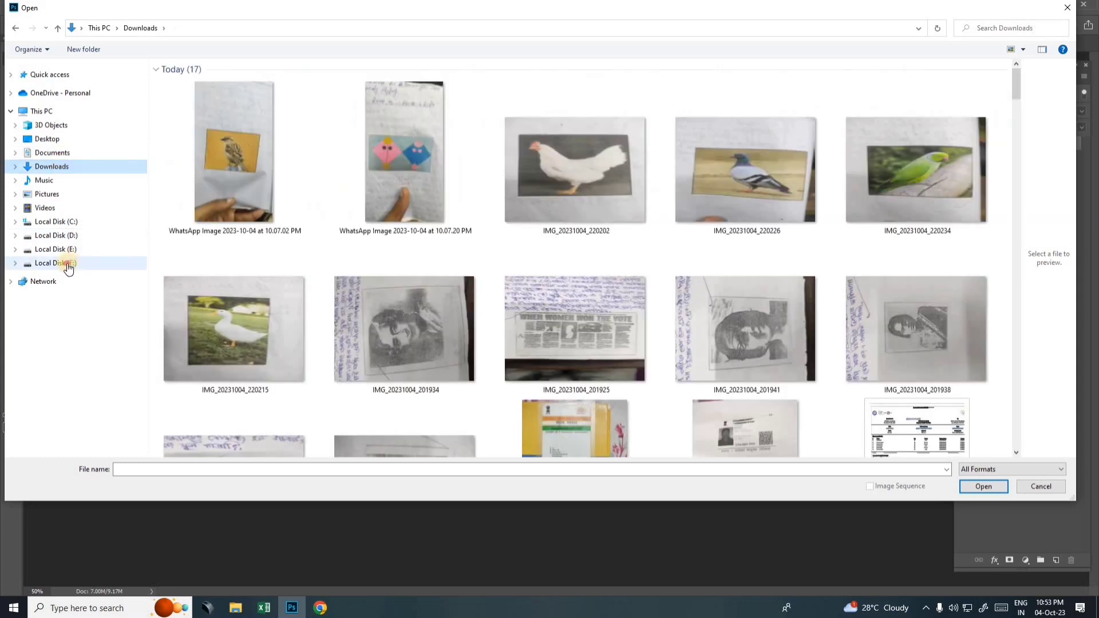
{"action": "left_click", "coordinate": [69, 266]}
{"action": "double_click", "coordinate": [371, 194]}
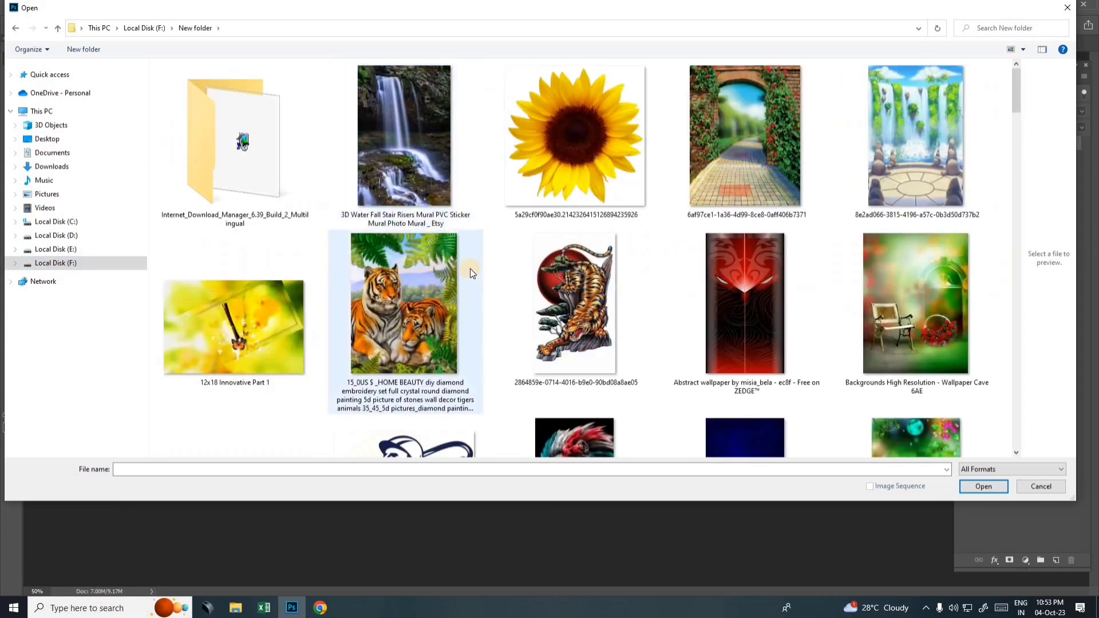
- Open 9.jpg from the Desktop's frems photot folder
{"action": "scroll", "coordinate": [469, 266], "scroll_direction": "down", "scroll_amount": 5}
{"action": "scroll", "coordinate": [470, 262], "scroll_direction": "down", "scroll_amount": 5}
{"action": "scroll", "coordinate": [489, 246], "scroll_direction": "down", "scroll_amount": 5}
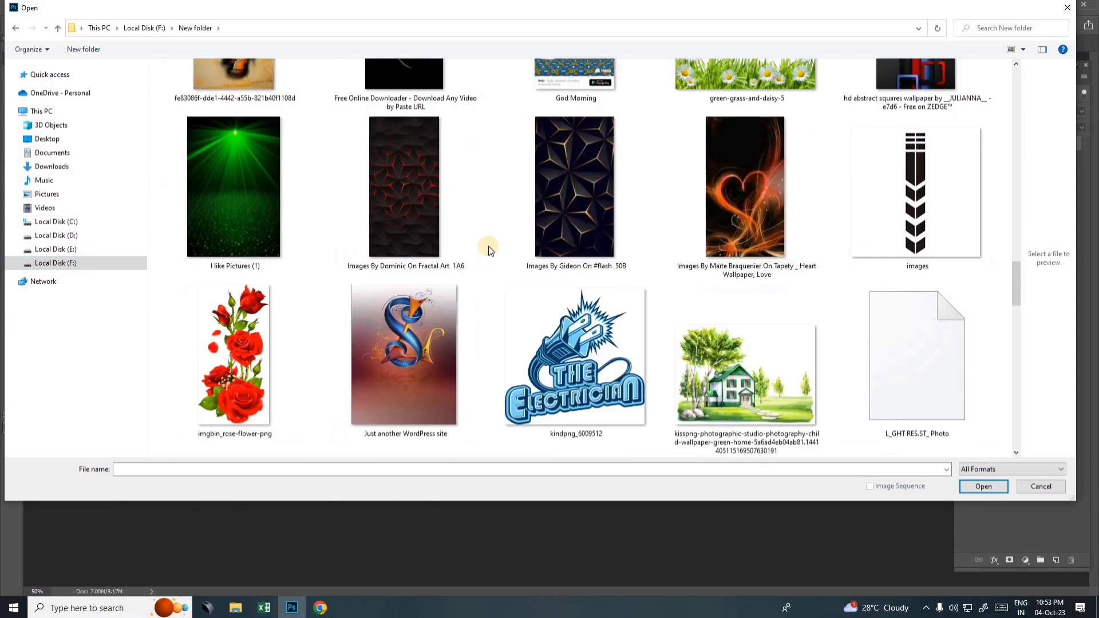
{"action": "scroll", "coordinate": [489, 246], "scroll_direction": "down", "scroll_amount": 5}
{"action": "scroll", "coordinate": [489, 246], "scroll_direction": "down", "scroll_amount": 5}
{"action": "left_click", "coordinate": [54, 141]}
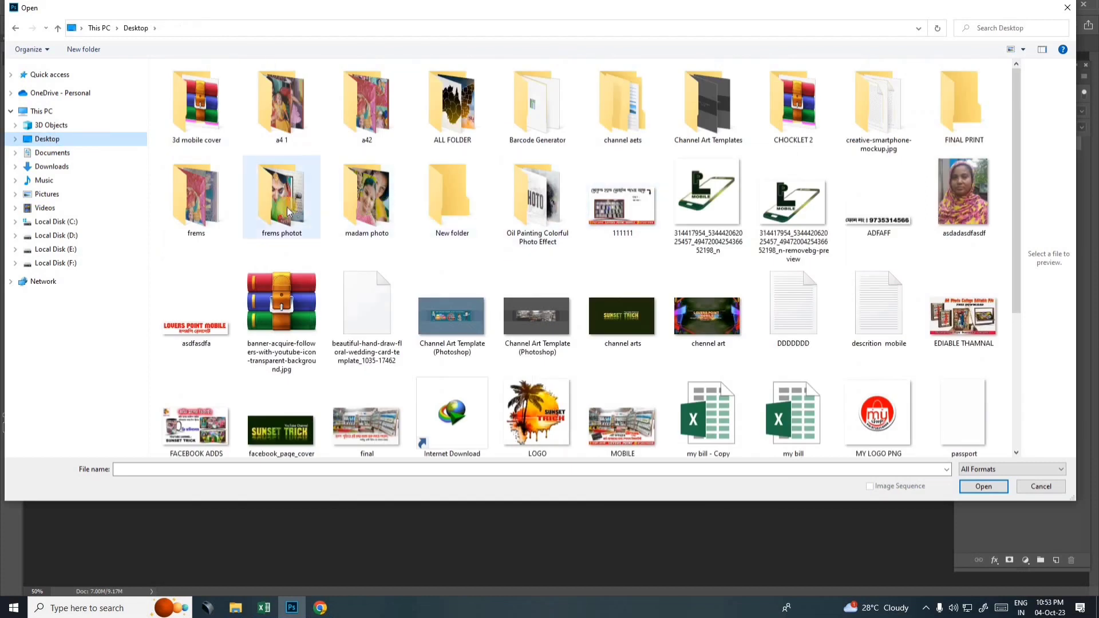
{"action": "double_click", "coordinate": [281, 198]}
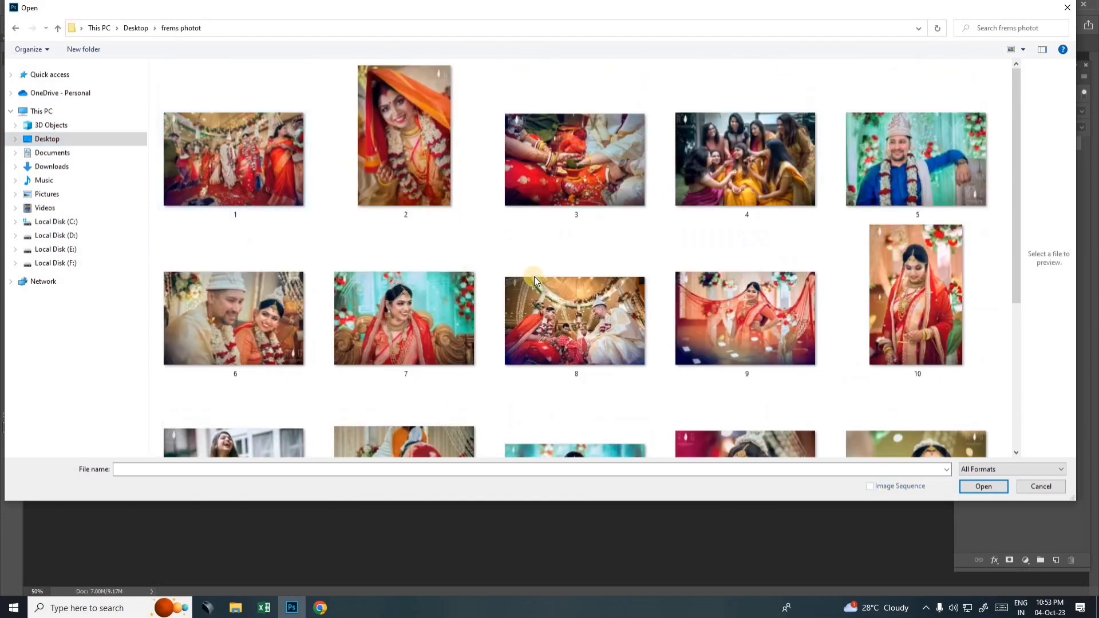
{"action": "double_click", "coordinate": [748, 318]}
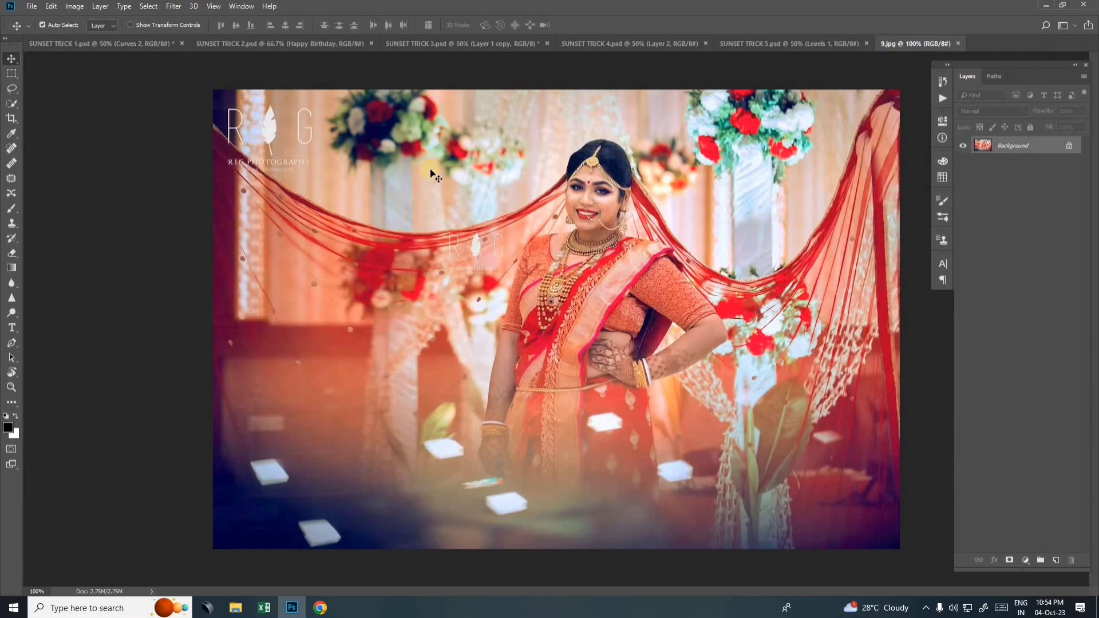
- Move the bride photo into SUNSET TRICK 3 under the frame layer and scale it into the top-left frame
{"action": "mouse_move", "coordinate": [582, 175]}
{"action": "left_mouse_down"}
{"action": "mouse_move", "coordinate": [225, 37]}
{"action": "mouse_move", "coordinate": [491, 44]}
{"action": "mouse_move", "coordinate": [331, 247]}
{"action": "mouse_move", "coordinate": [369, 309]}
{"action": "left_mouse_up"}
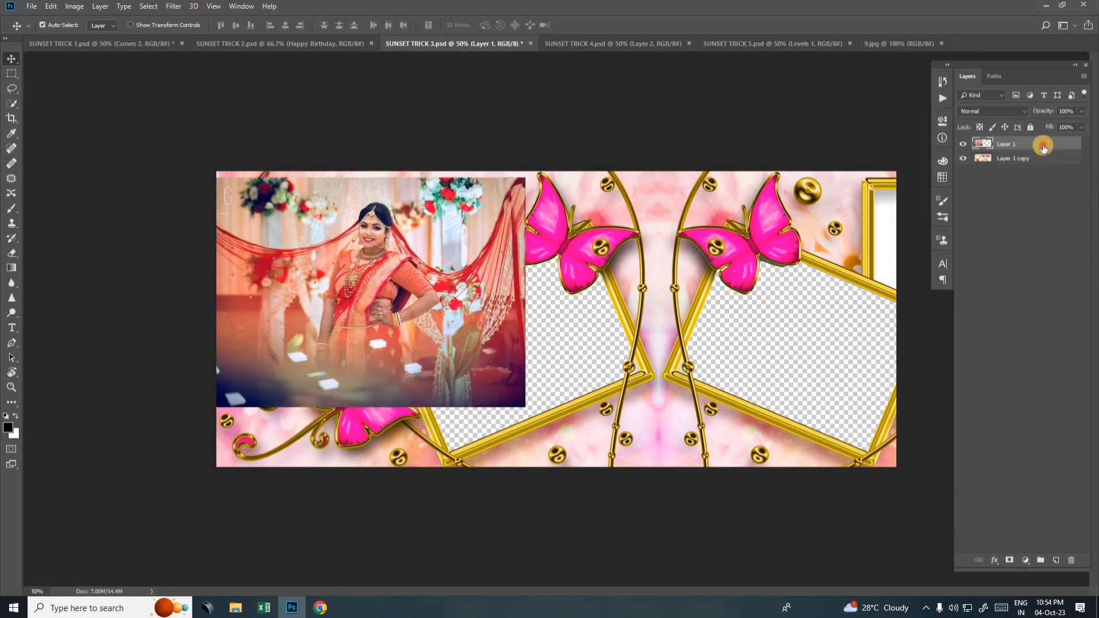
{"action": "left_click_drag", "start_coordinate": [1043, 147], "coordinate": [1043, 161]}
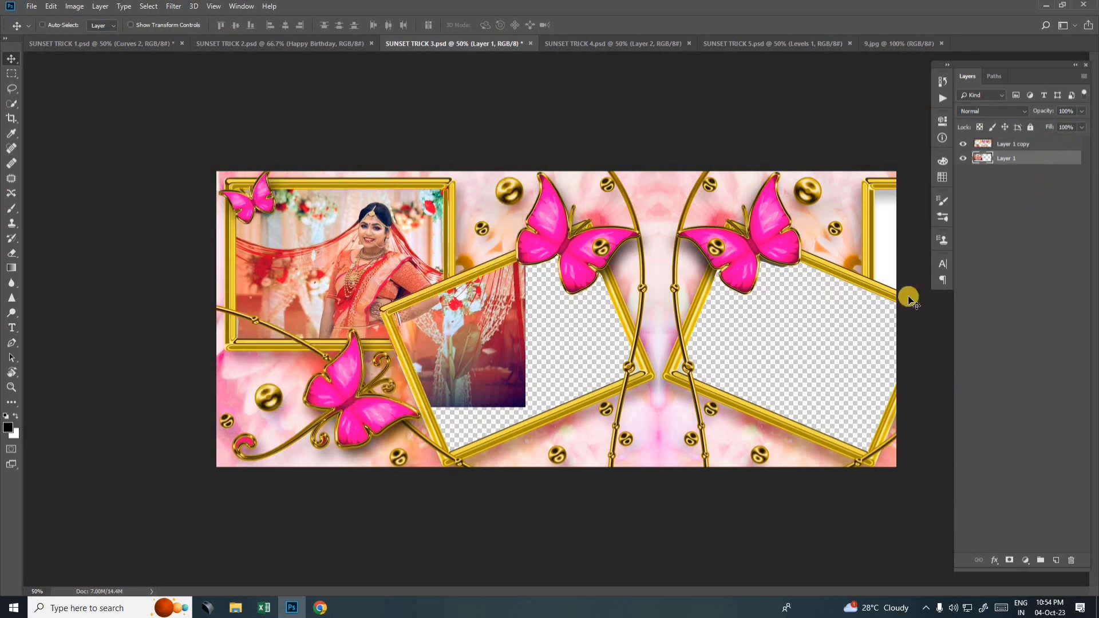
{"action": "key", "text": "ctrl+t"}
{"action": "left_click_drag", "start_coordinate": [452, 266], "coordinate": [426, 258]}
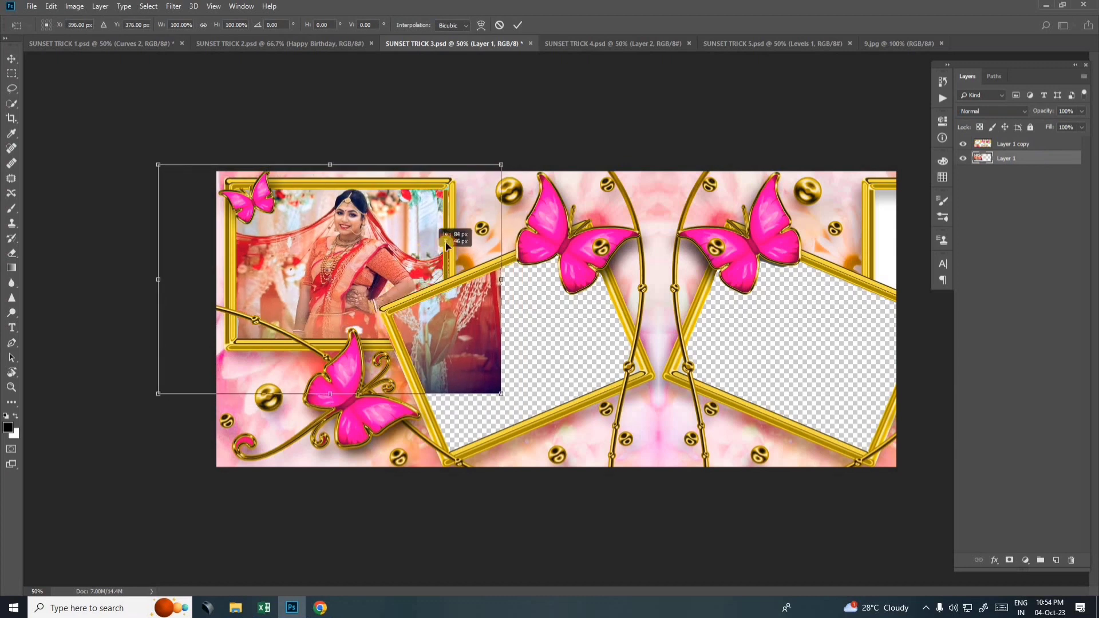
{"action": "left_click_drag", "start_coordinate": [506, 164], "coordinate": [468, 186]}
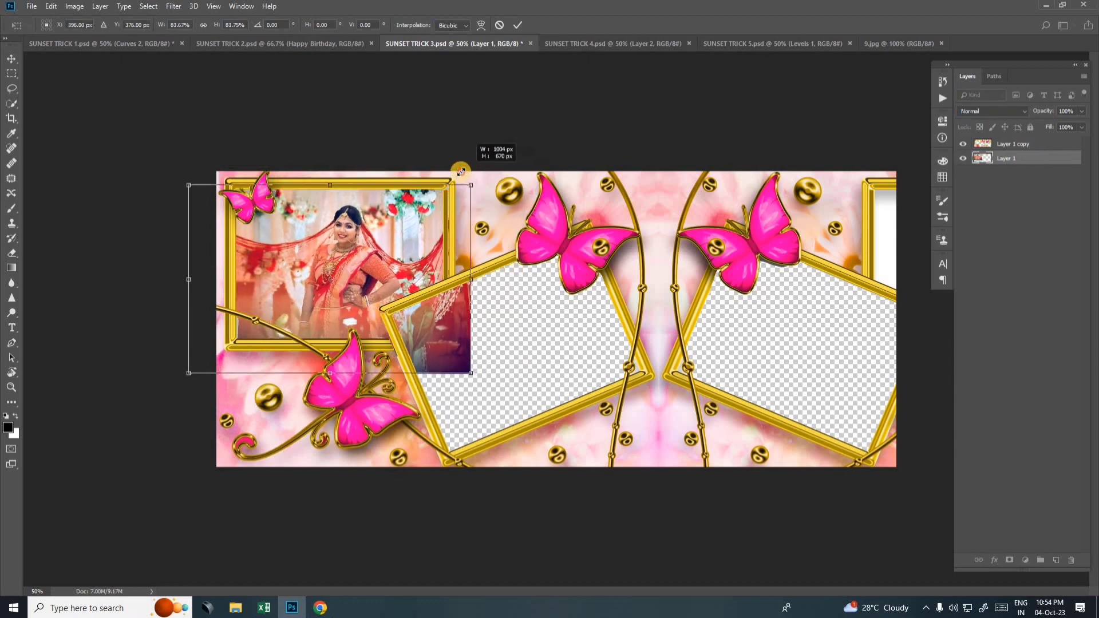
{"action": "left_click_drag", "start_coordinate": [408, 233], "coordinate": [405, 225]}
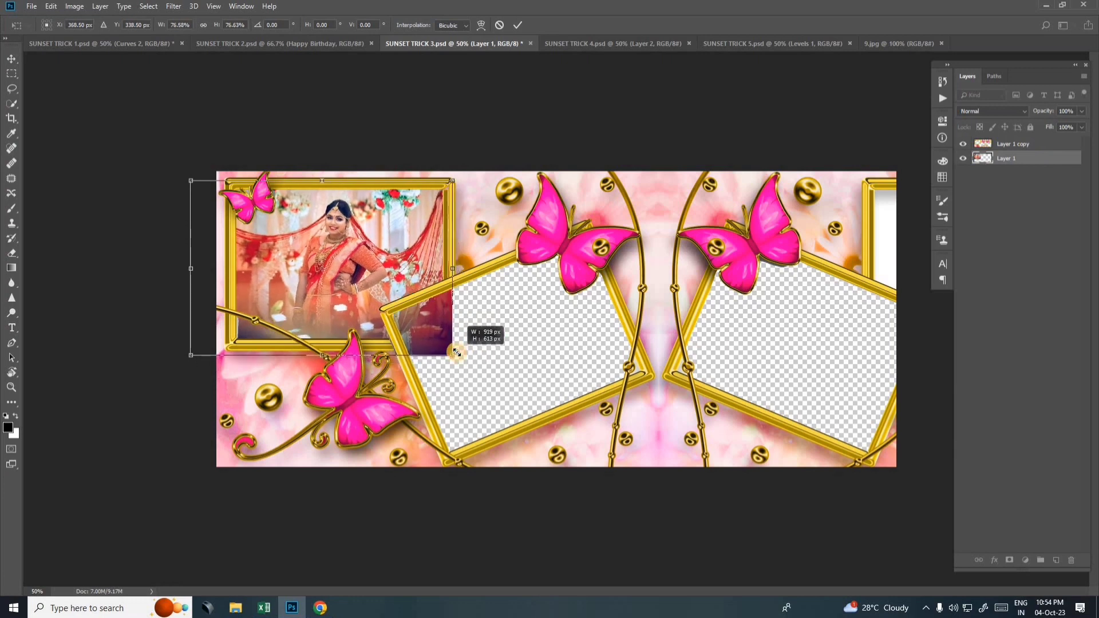
{"action": "left_click_drag", "start_coordinate": [460, 356], "coordinate": [449, 349]}
{"action": "left_click_drag", "start_coordinate": [190, 354], "coordinate": [208, 342]}
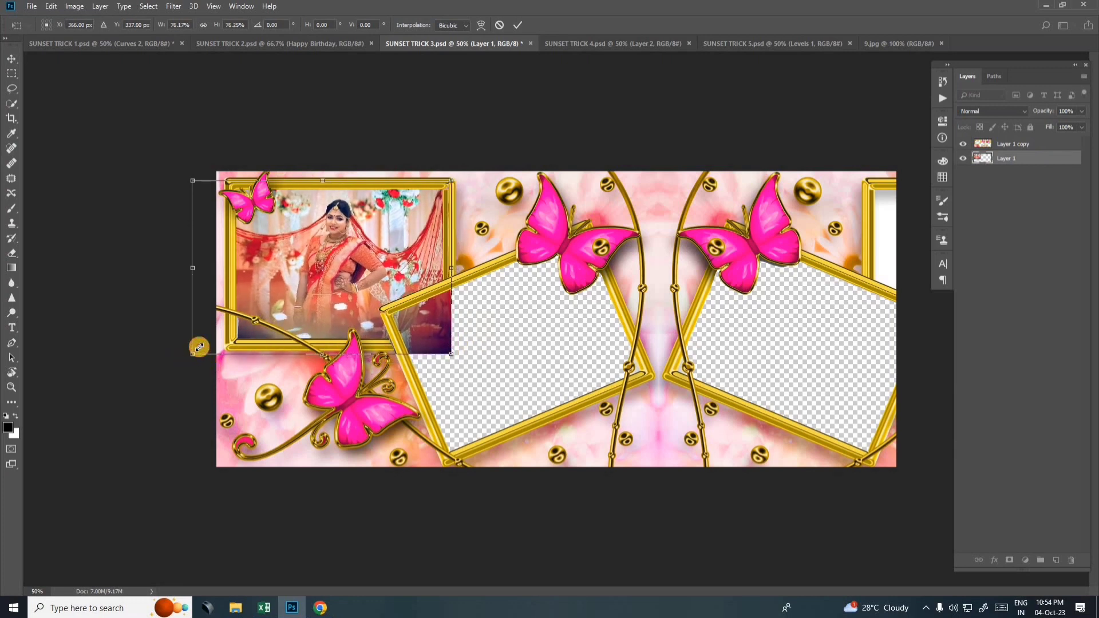
{"action": "left_click_drag", "start_coordinate": [373, 304], "coordinate": [373, 308]}
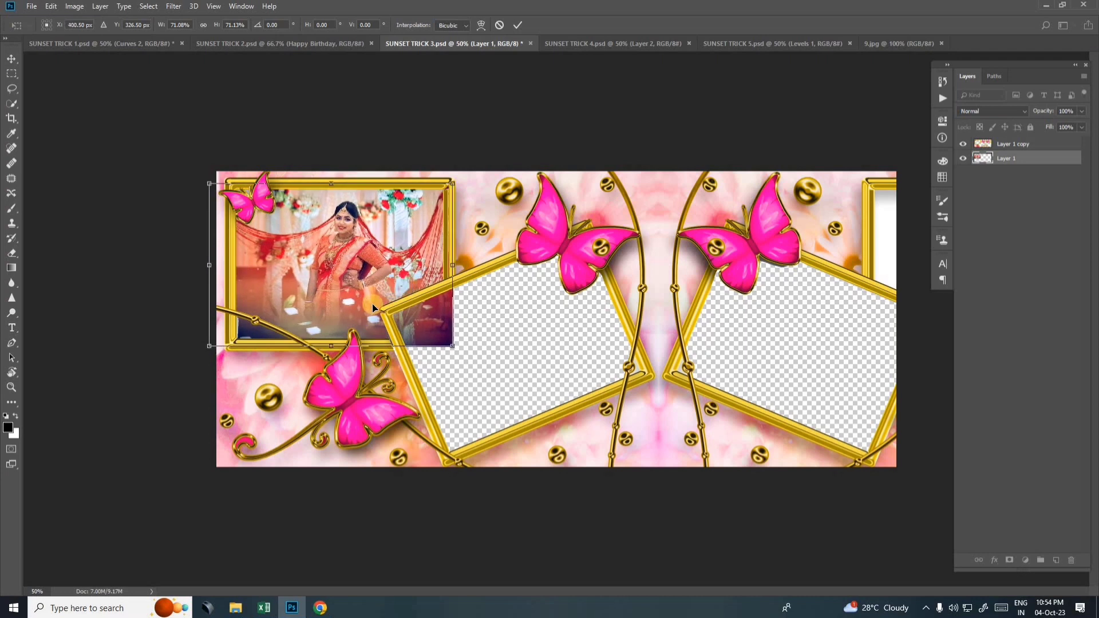
{"action": "key", "text": "Return"}
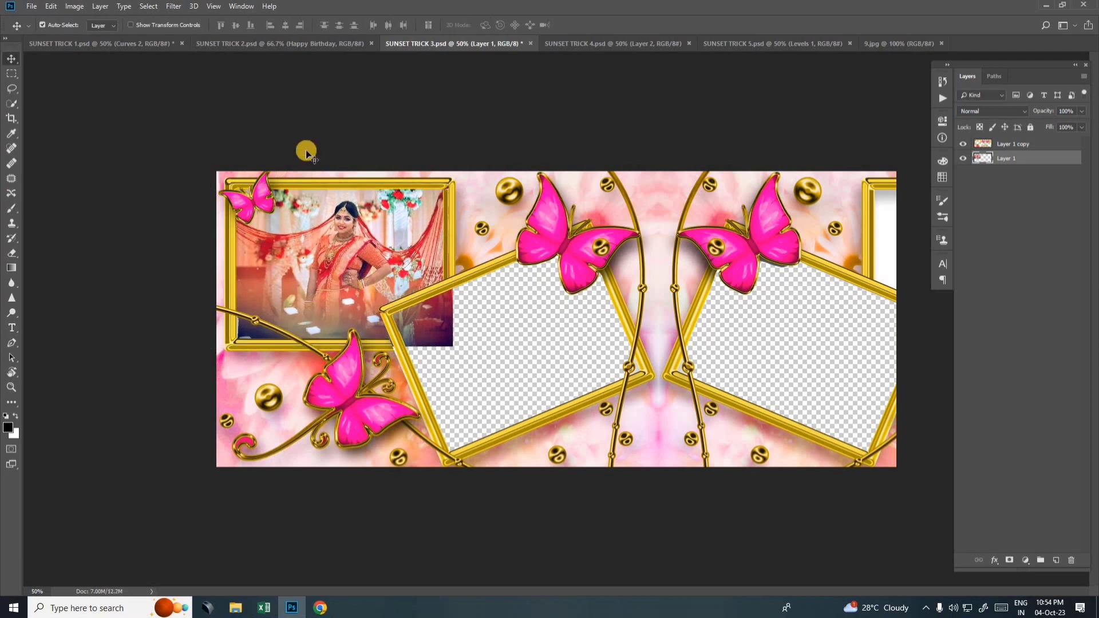
- Open 7.jpg and drag the smiling bride photo into the SUNSET TRICK 3 template
{"action": "left_click", "coordinate": [31, 5]}
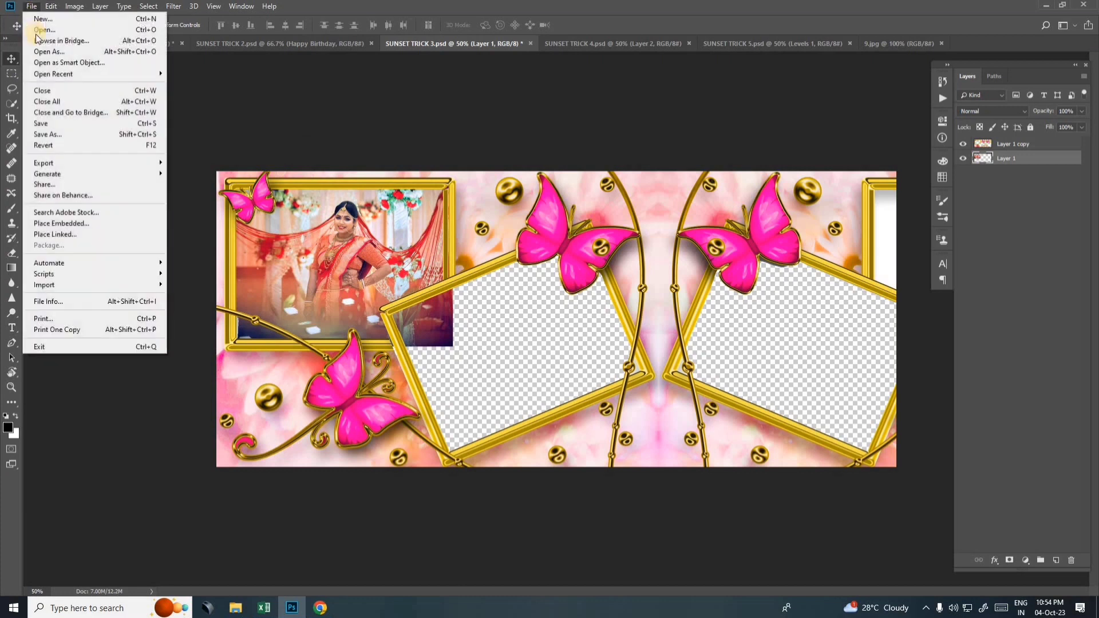
{"action": "left_click", "coordinate": [38, 31]}
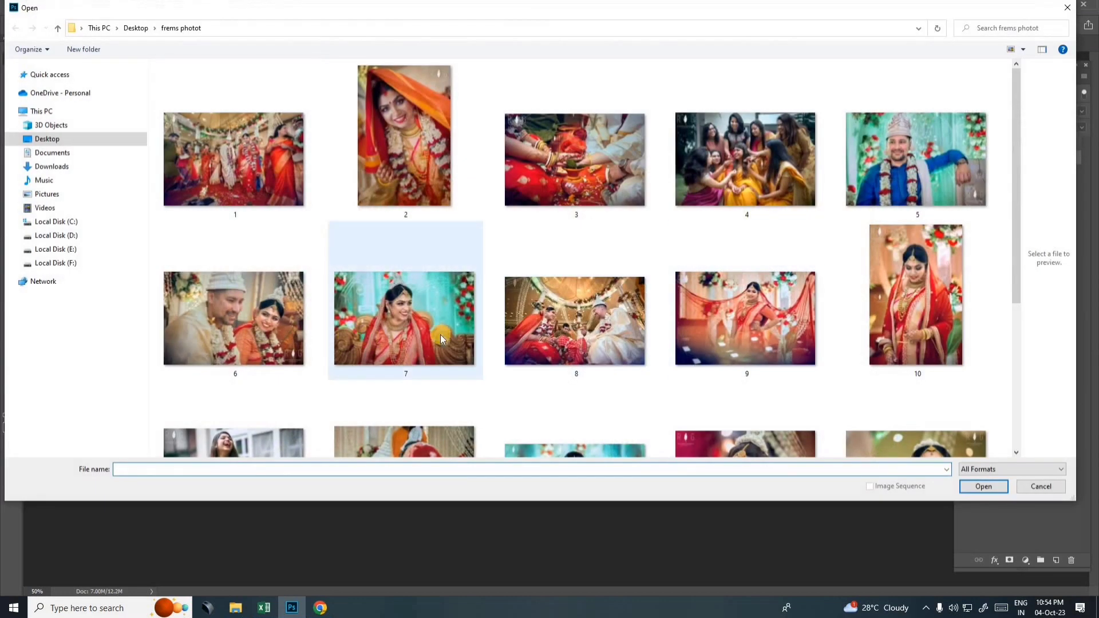
{"action": "left_click", "coordinate": [393, 321]}
{"action": "double_click", "coordinate": [393, 319]}
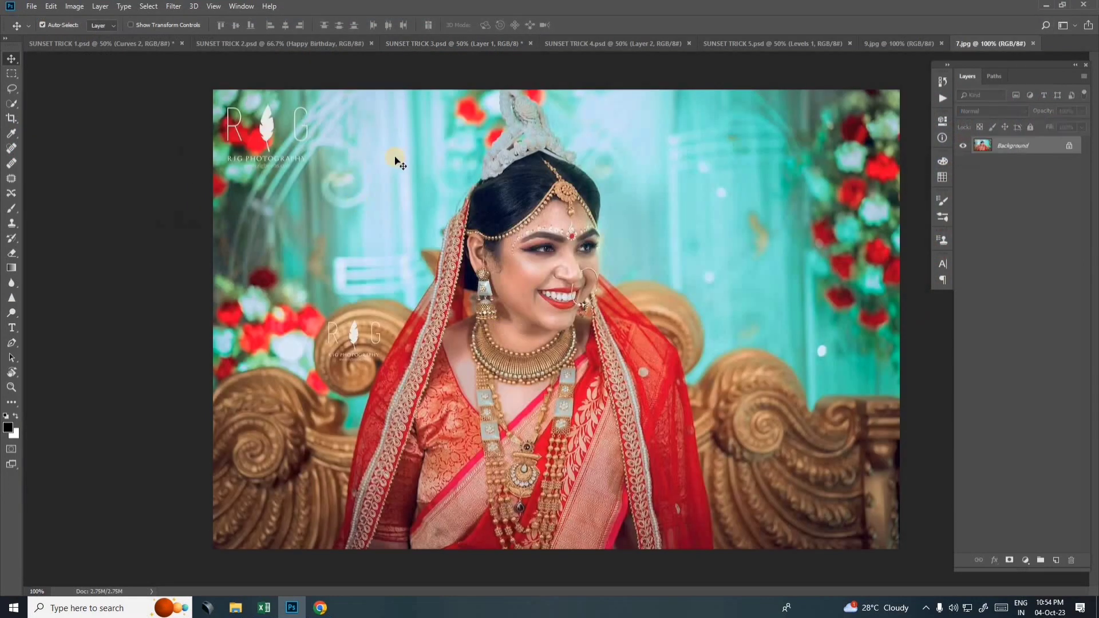
{"action": "mouse_move", "coordinate": [392, 159]}
{"action": "left_mouse_down"}
{"action": "mouse_move", "coordinate": [293, 88]}
{"action": "mouse_move", "coordinate": [407, 45]}
{"action": "mouse_move", "coordinate": [520, 208]}
{"action": "mouse_move", "coordinate": [527, 354]}
{"action": "left_mouse_up"}
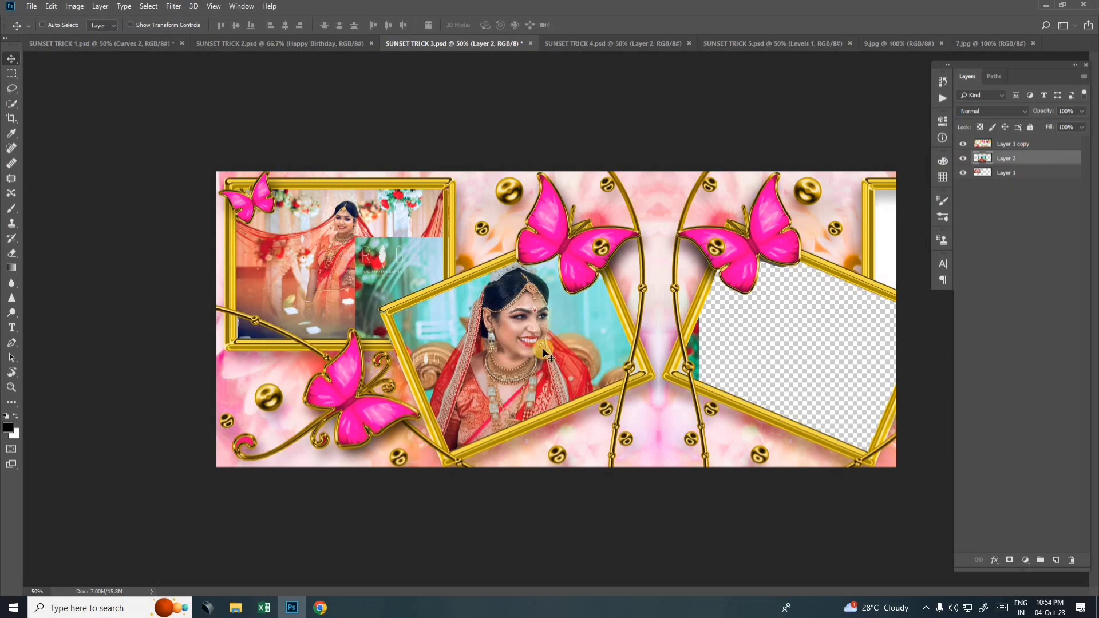
- Scale and tilt the photo into the centre frame, then stack it above the first photo
{"action": "key", "text": "ctrl+t"}
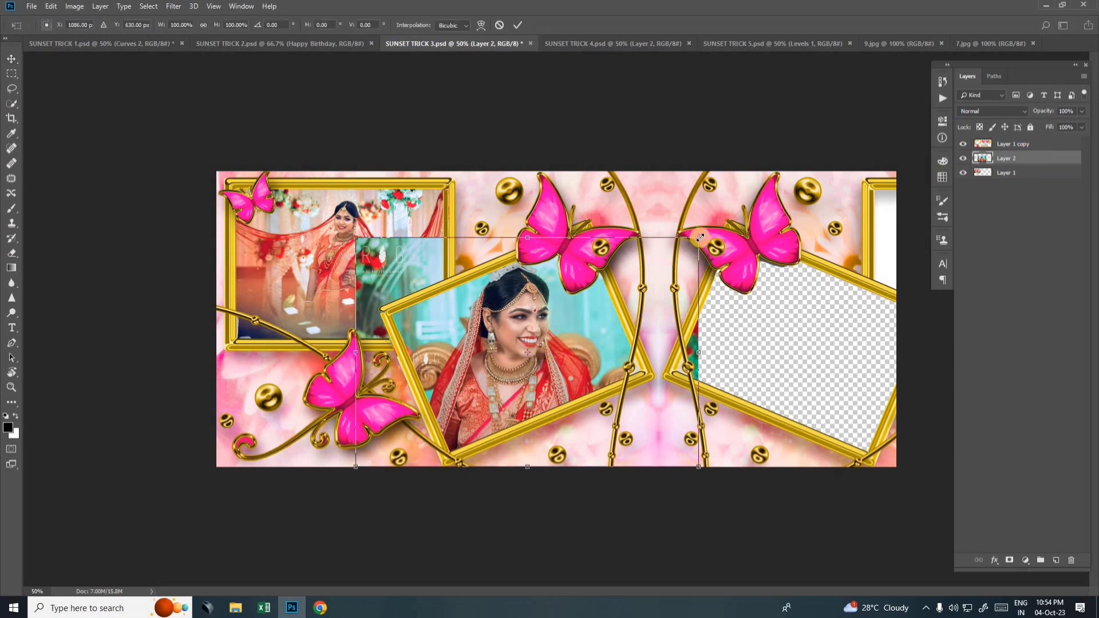
{"action": "mouse_move", "coordinate": [700, 237]}
{"action": "left_mouse_down"}
{"action": "mouse_move", "coordinate": [675, 243]}
{"action": "mouse_move", "coordinate": [658, 203]}
{"action": "left_mouse_up"}
{"action": "mouse_move", "coordinate": [584, 277]}
{"action": "left_mouse_down"}
{"action": "mouse_move", "coordinate": [604, 255]}
{"action": "mouse_move", "coordinate": [591, 265]}
{"action": "left_mouse_up"}
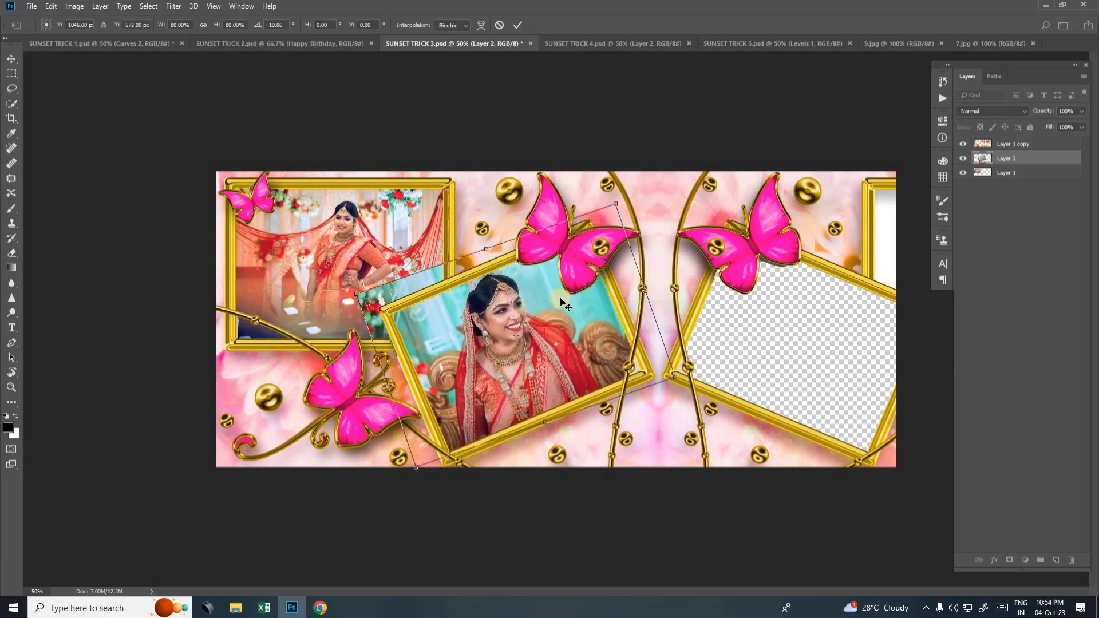
{"action": "key", "text": "Return"}
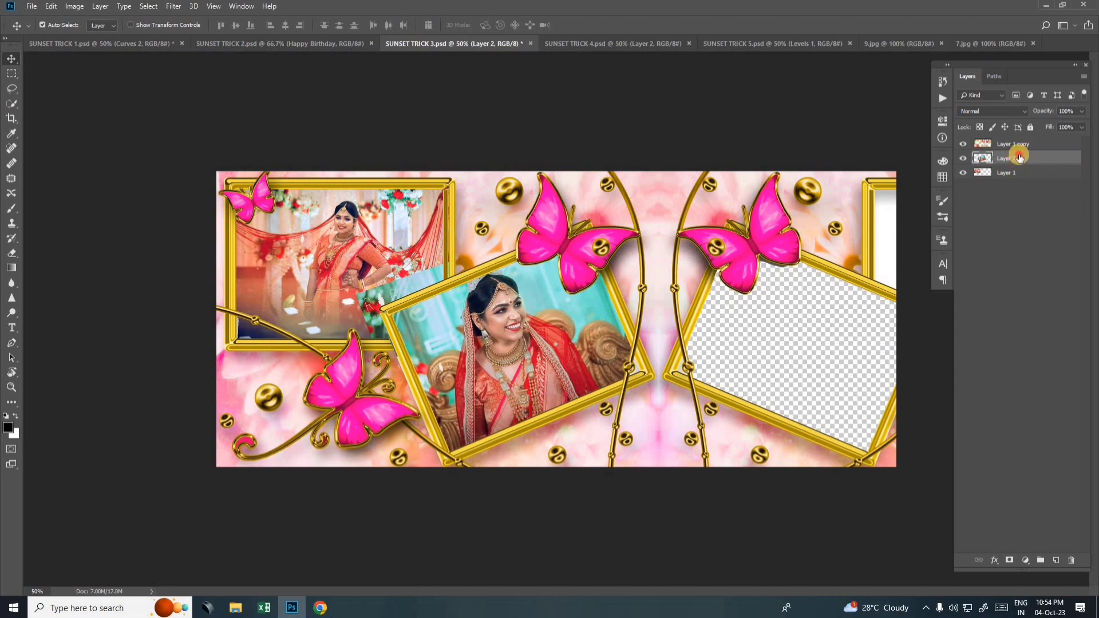
{"action": "left_click_drag", "start_coordinate": [1020, 158], "coordinate": [1022, 179]}
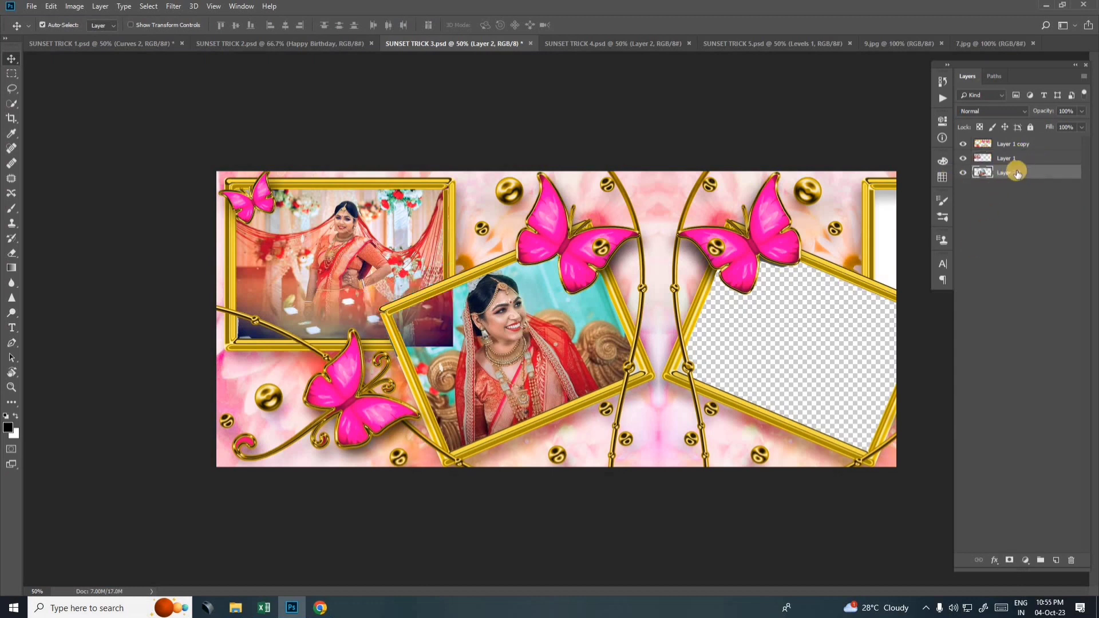
{"action": "left_click_drag", "start_coordinate": [1017, 173], "coordinate": [1018, 154]}
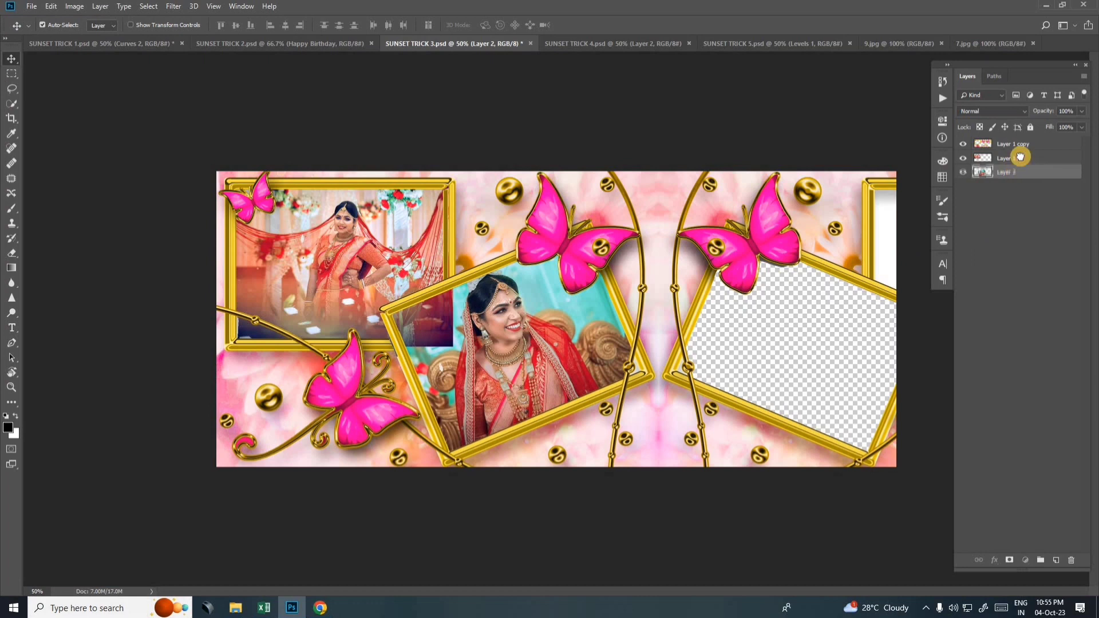
- Switch to the Eraser tool with its strength set to 100%
{"action": "left_click", "coordinate": [12, 255]}
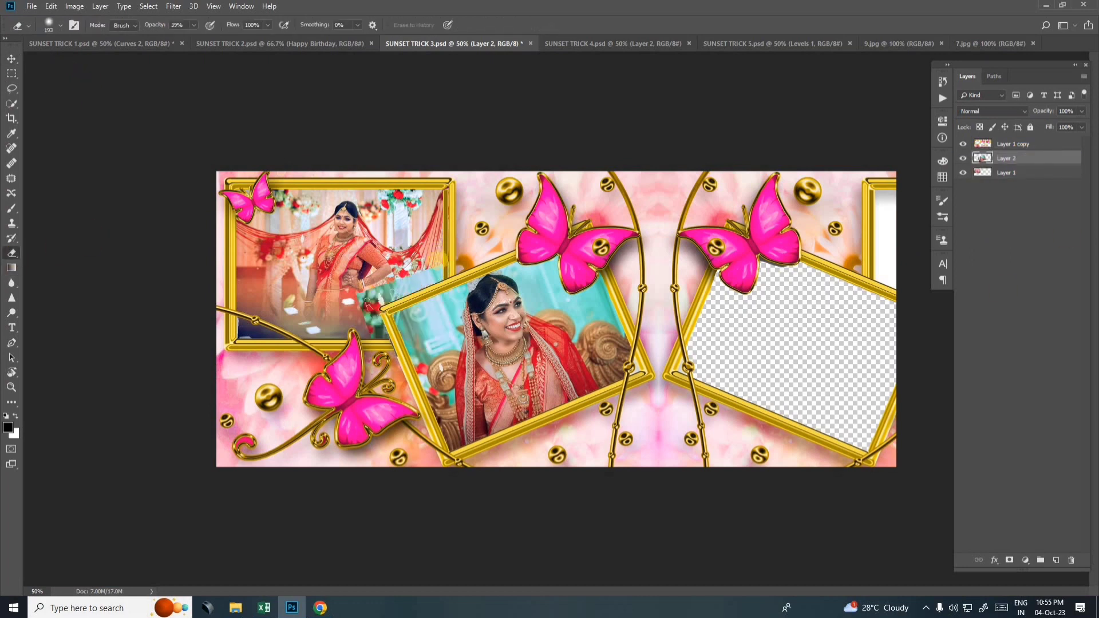
{"action": "left_click", "coordinate": [194, 48]}
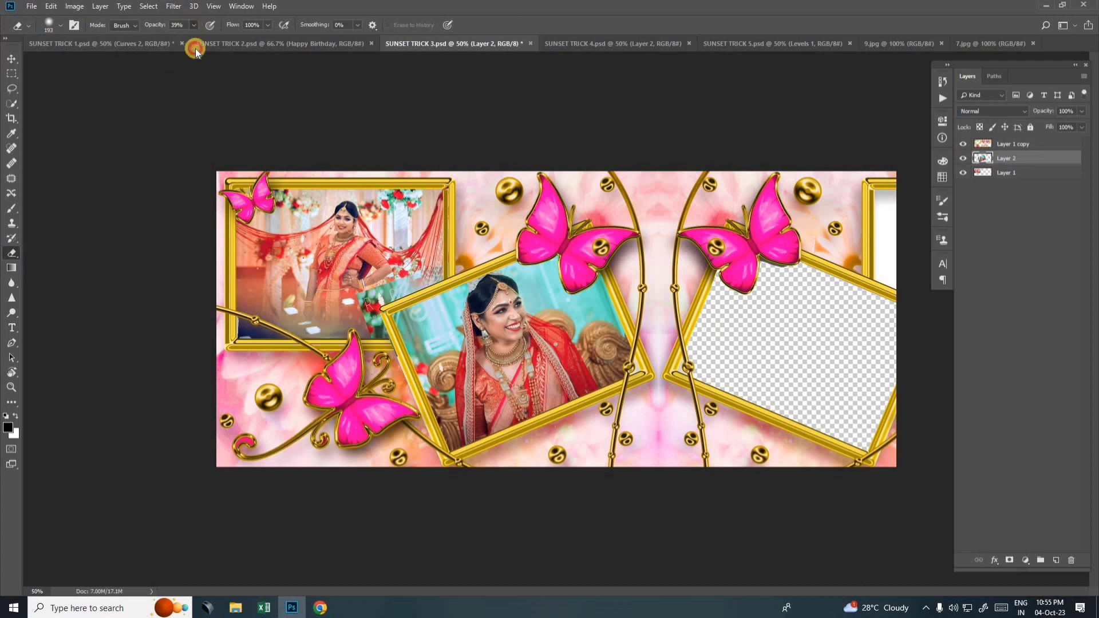
{"action": "left_click_drag", "start_coordinate": [194, 37], "coordinate": [282, 44]}
{"action": "left_click", "coordinate": [385, 284]}
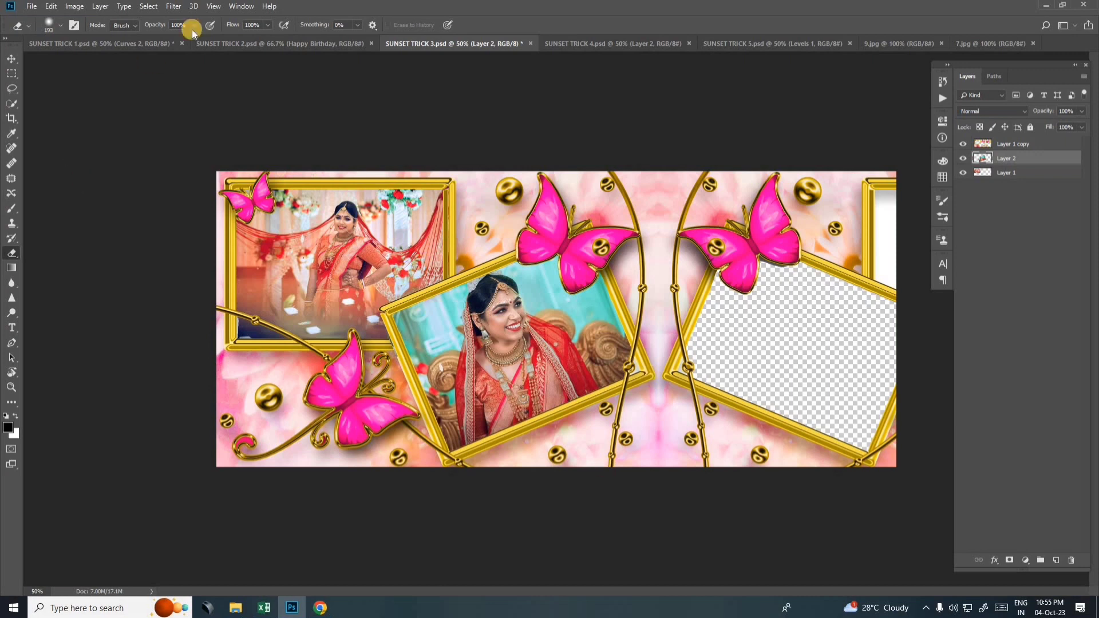
{"action": "left_click", "coordinate": [26, 7]}
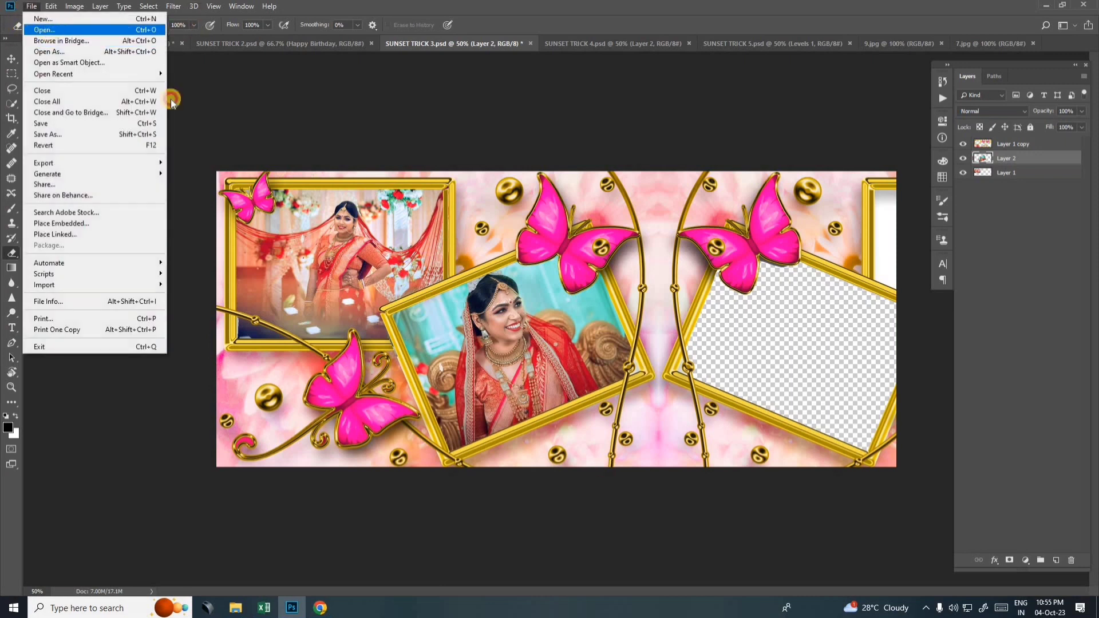
- Open 17.jpg and drag the bride-with-leaves photo into the SUNSET TRICK 3 template
{"action": "left_click", "coordinate": [46, 30]}
{"action": "scroll", "coordinate": [444, 284], "scroll_direction": "down", "scroll_amount": 3}
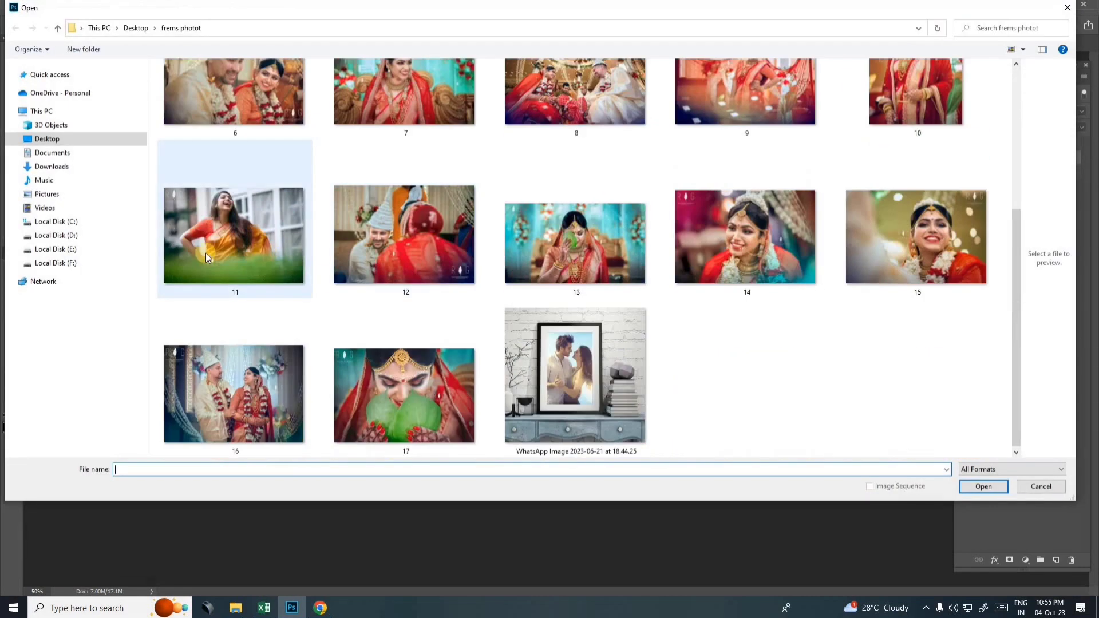
{"action": "left_click", "coordinate": [436, 399]}
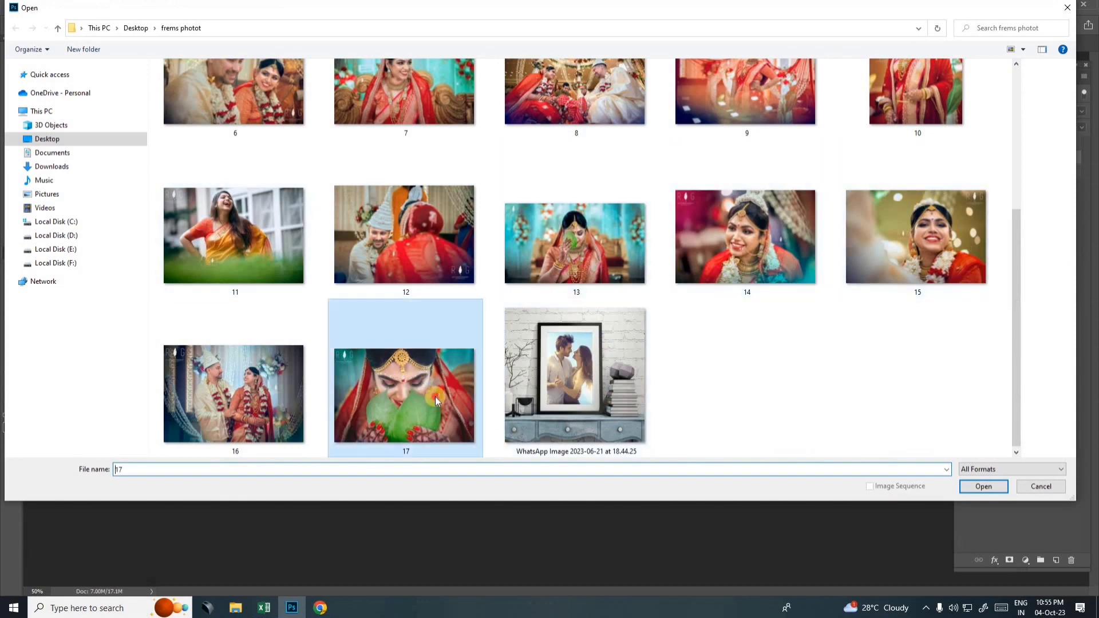
{"action": "double_click", "coordinate": [436, 400]}
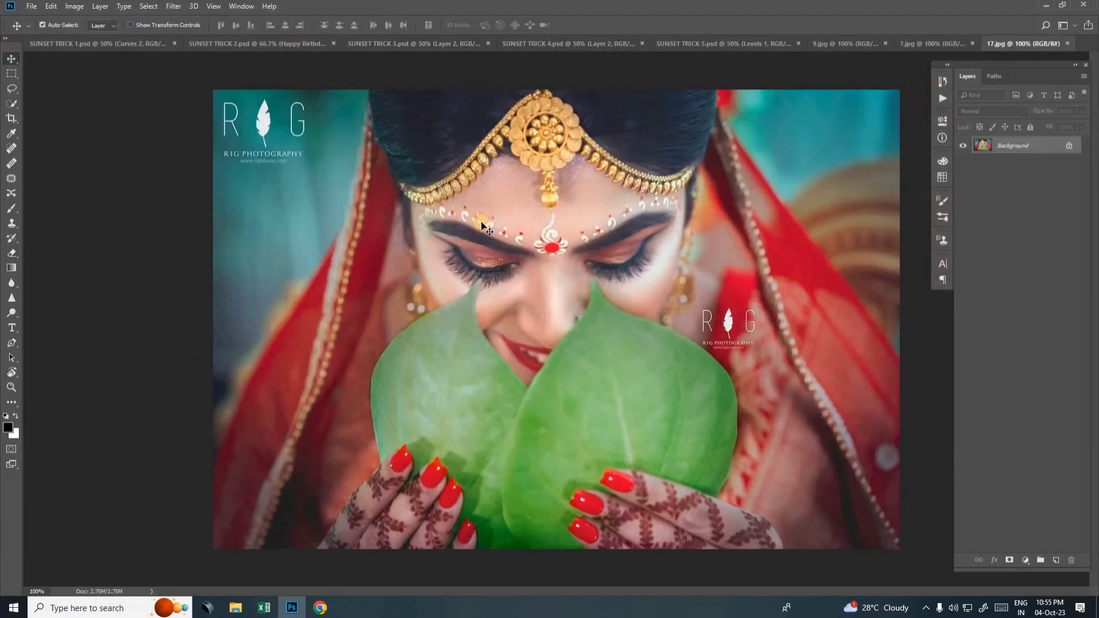
{"action": "mouse_move", "coordinate": [482, 226]}
{"action": "left_mouse_down"}
{"action": "mouse_move", "coordinate": [573, 149]}
{"action": "mouse_move", "coordinate": [768, 363]}
{"action": "left_mouse_up"}
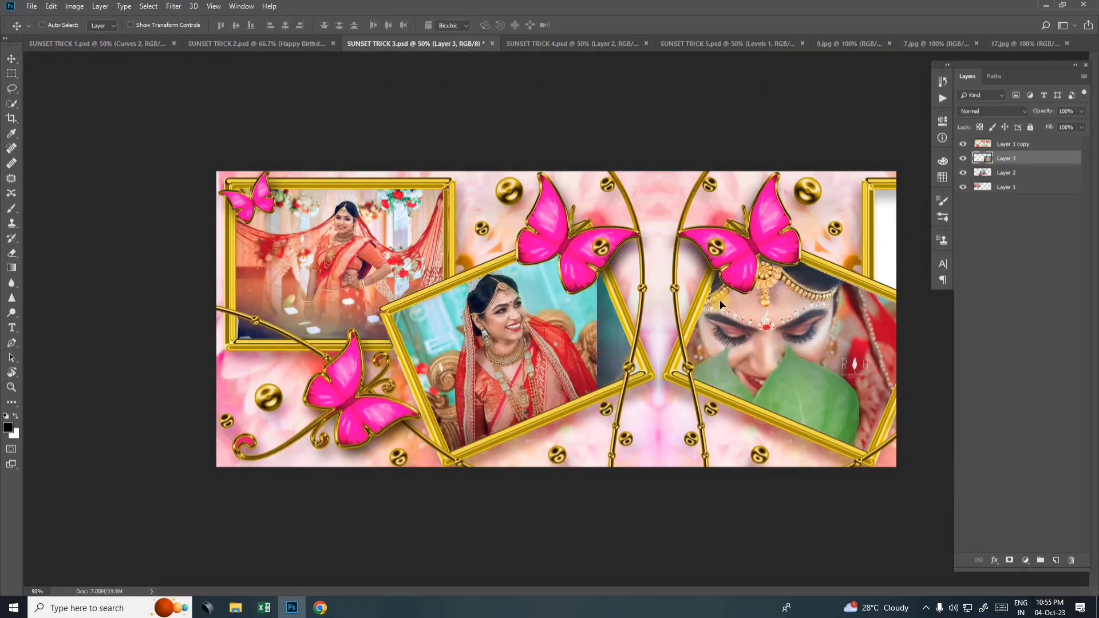
- Rotate the leaf photo to the right frame's tilt, dismissing a licence notice and browser window
{"action": "key", "text": "ctrl+t"}
{"action": "left_click_drag", "start_coordinate": [599, 256], "coordinate": [655, 198]}
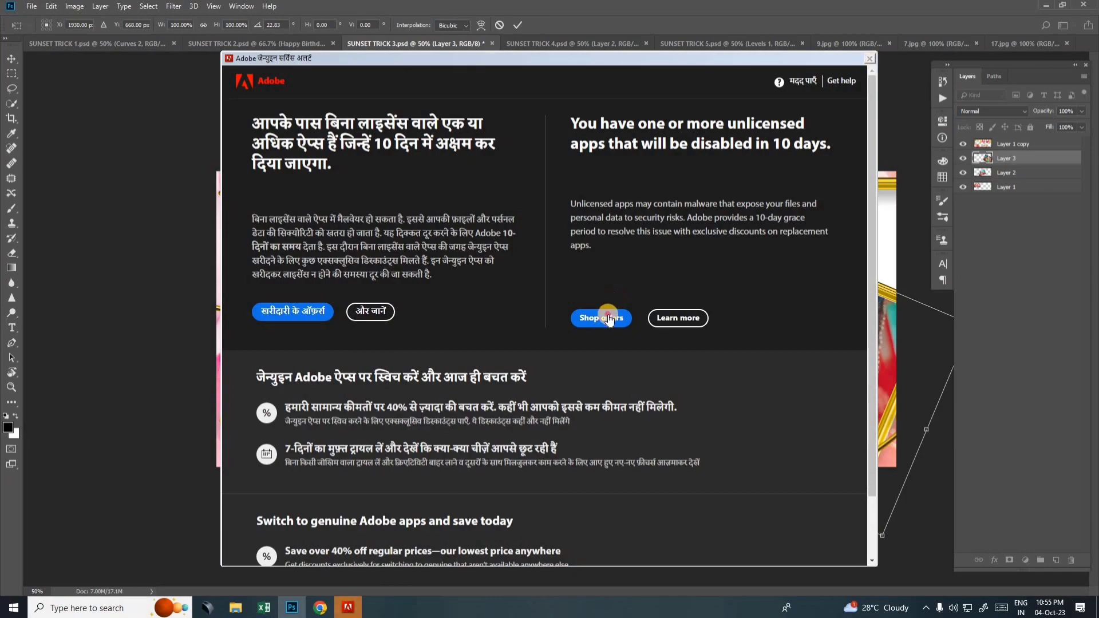
{"action": "left_click", "coordinate": [601, 318]}
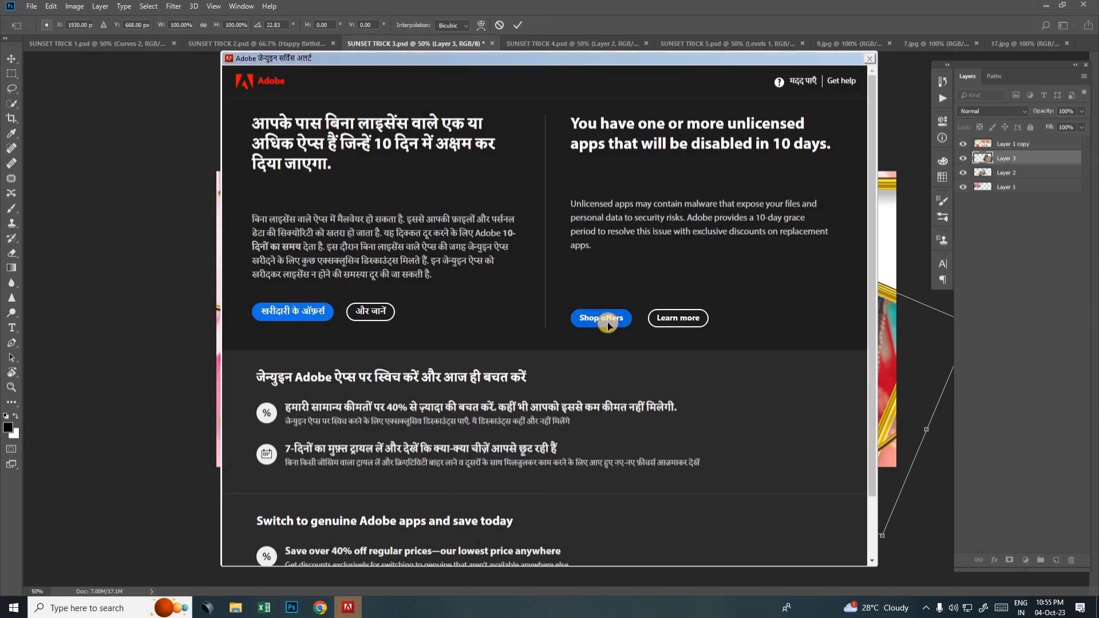
{"action": "left_click", "coordinate": [1095, 4]}
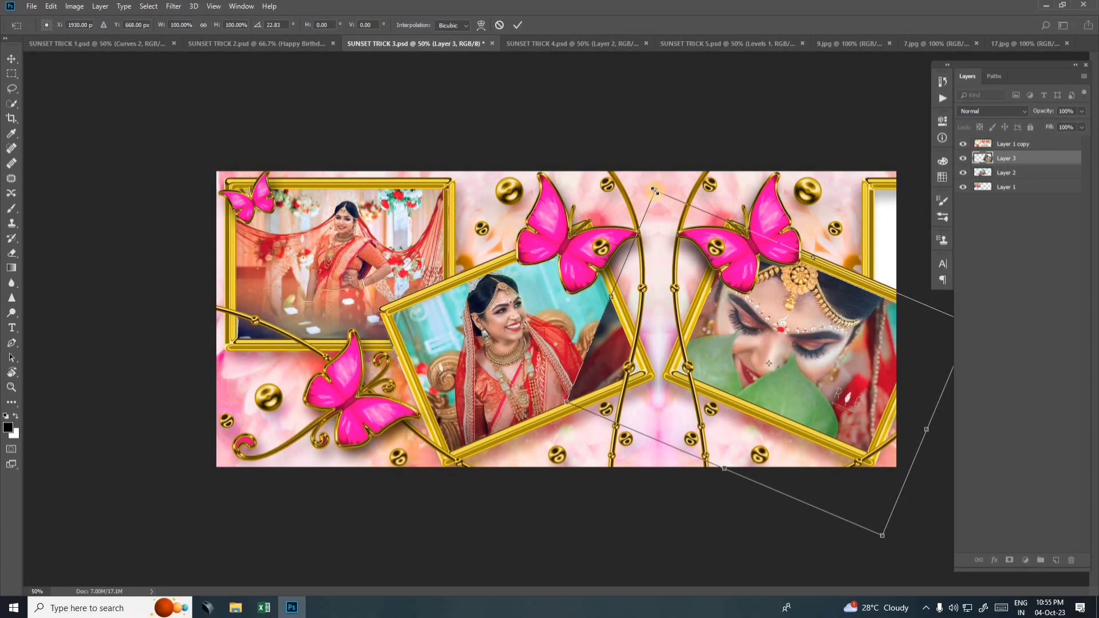
- Scale, nudge and fine-rotate the leaf photo into the right frame, then apply the transform
{"action": "left_click_drag", "start_coordinate": [654, 190], "coordinate": [745, 306]}
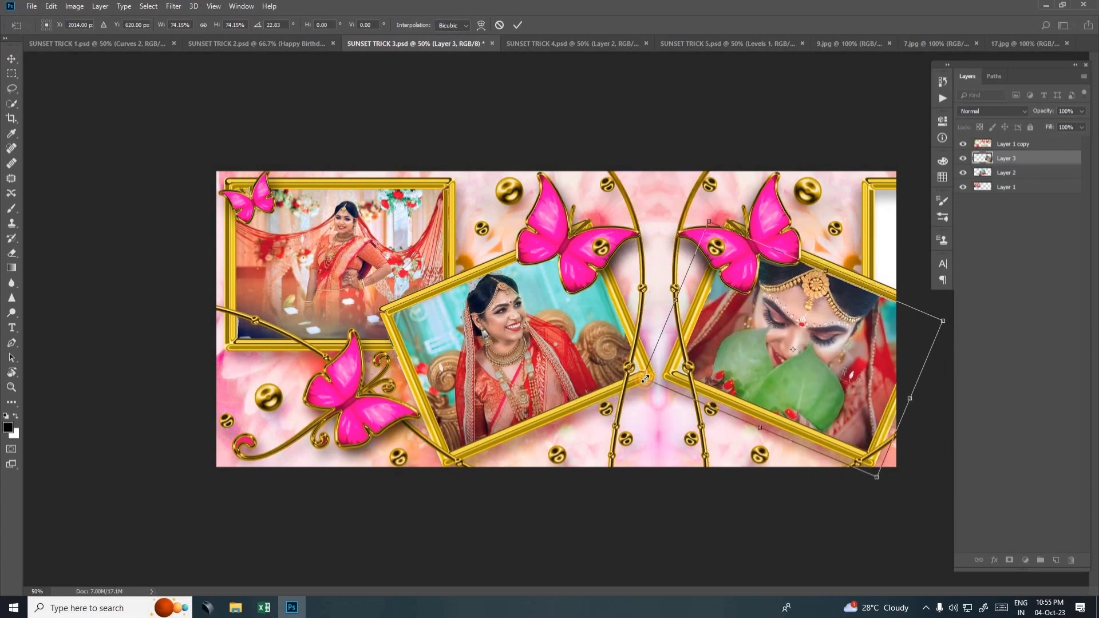
{"action": "left_click_drag", "start_coordinate": [645, 379], "coordinate": [664, 375]}
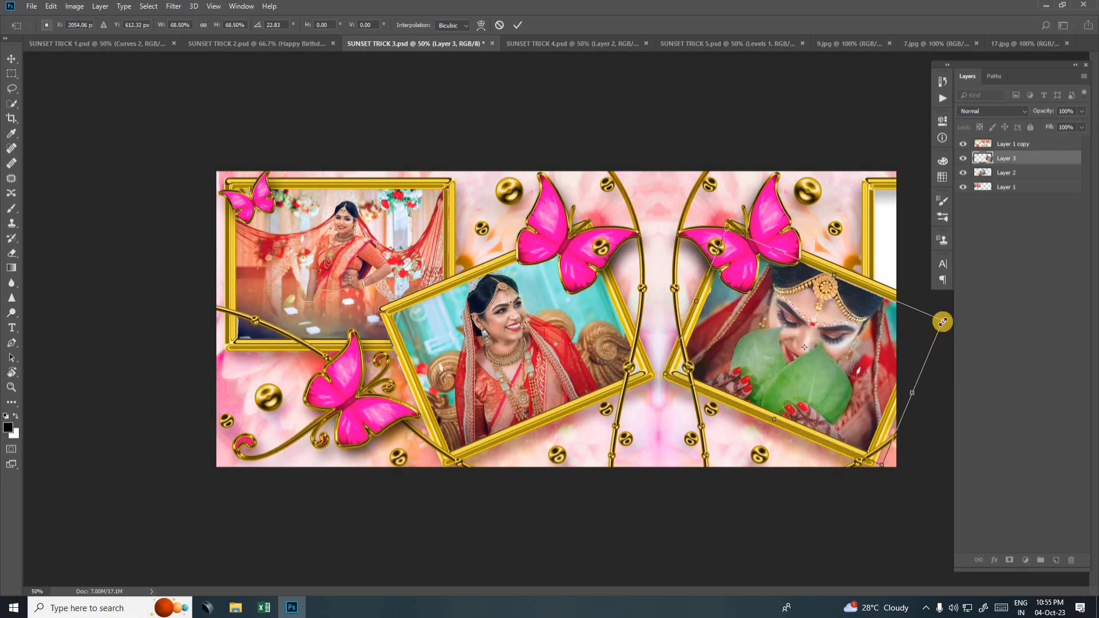
{"action": "left_click_drag", "start_coordinate": [944, 322], "coordinate": [946, 320]}
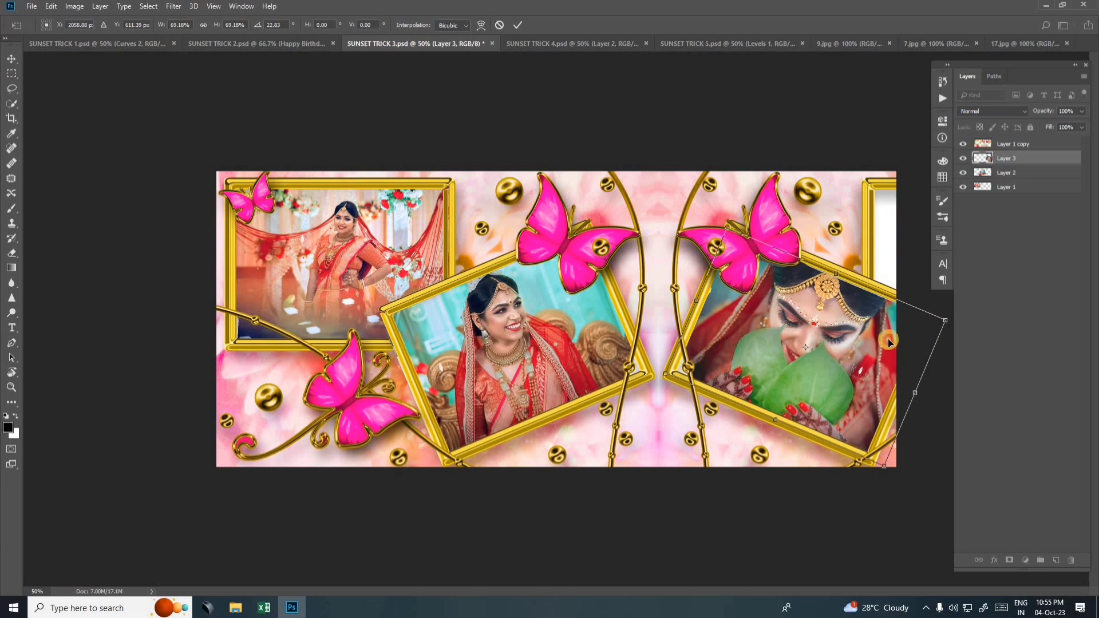
{"action": "left_click_drag", "start_coordinate": [887, 342], "coordinate": [883, 341]}
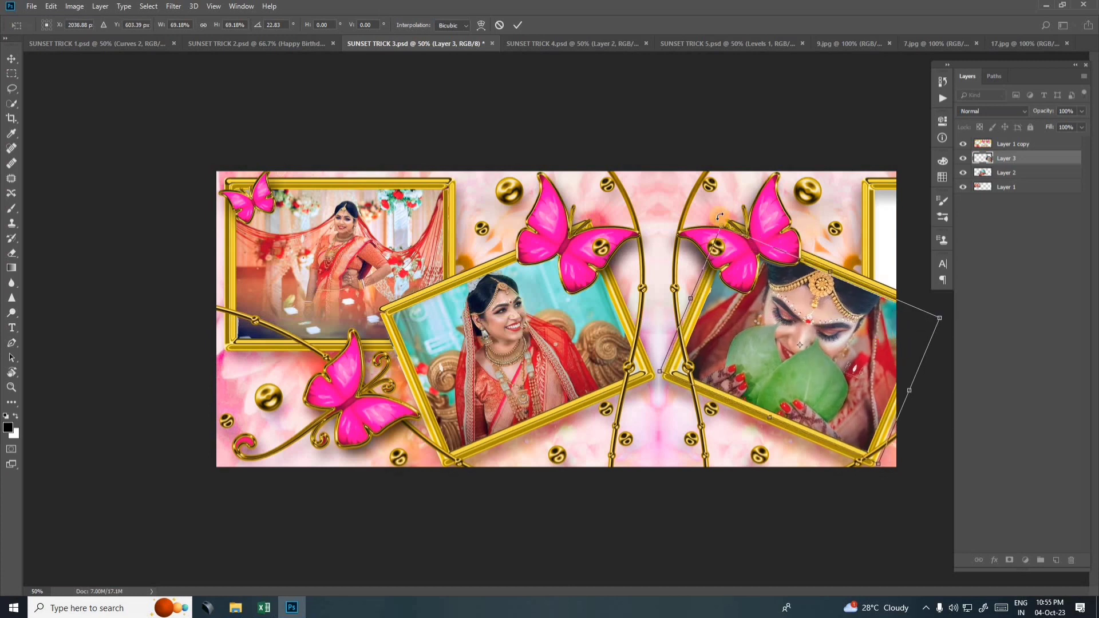
{"action": "left_click_drag", "start_coordinate": [715, 216], "coordinate": [715, 217]}
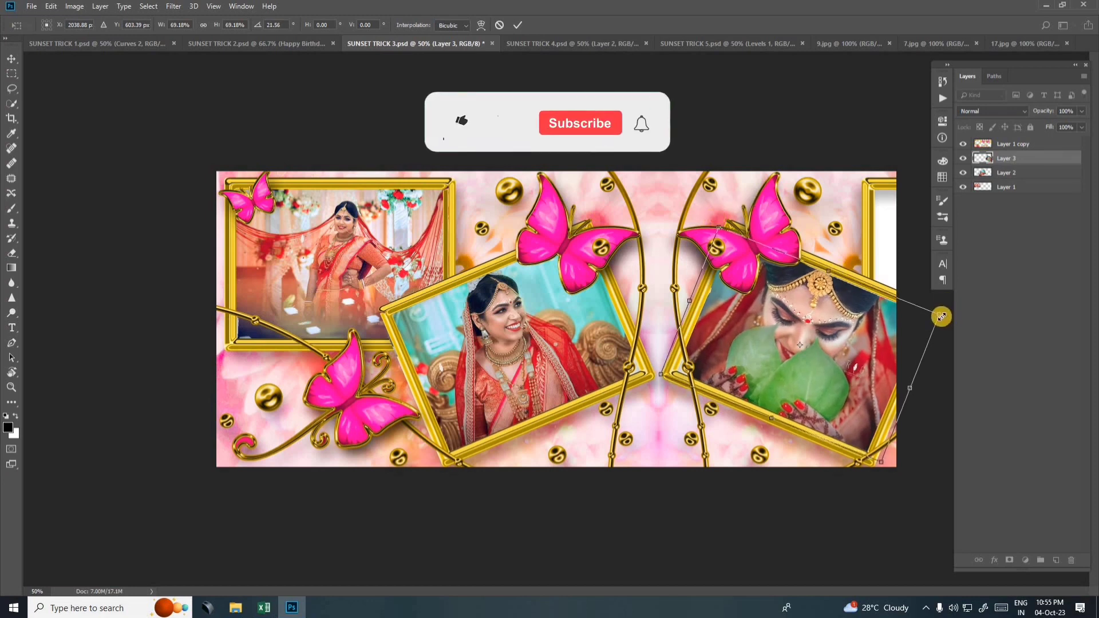
{"action": "left_click_drag", "start_coordinate": [939, 314], "coordinate": [935, 316]}
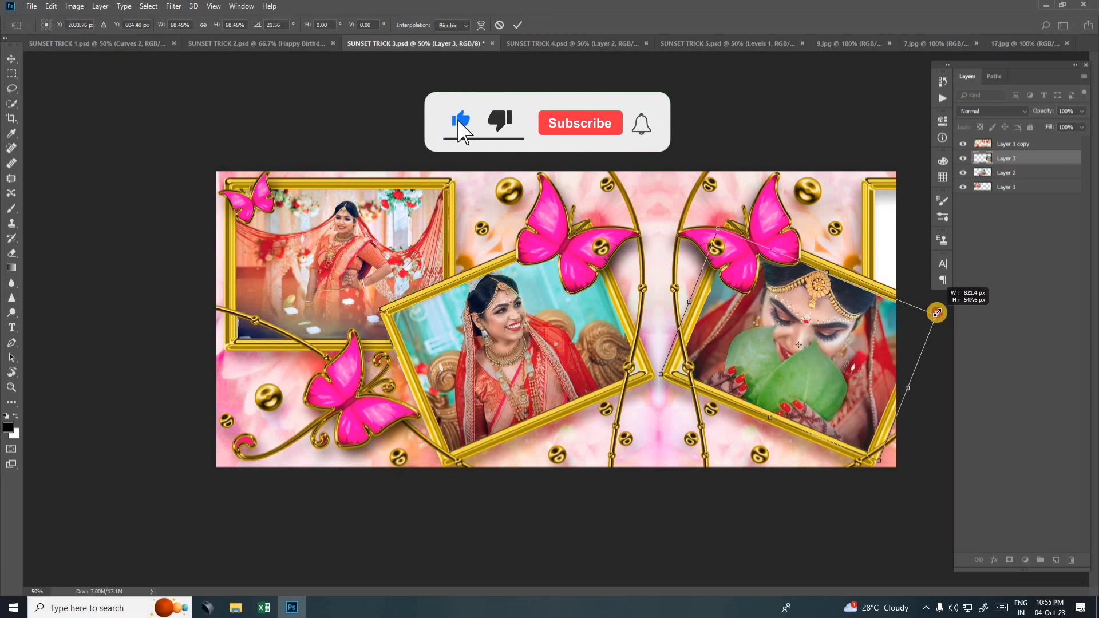
{"action": "key", "text": "Return"}
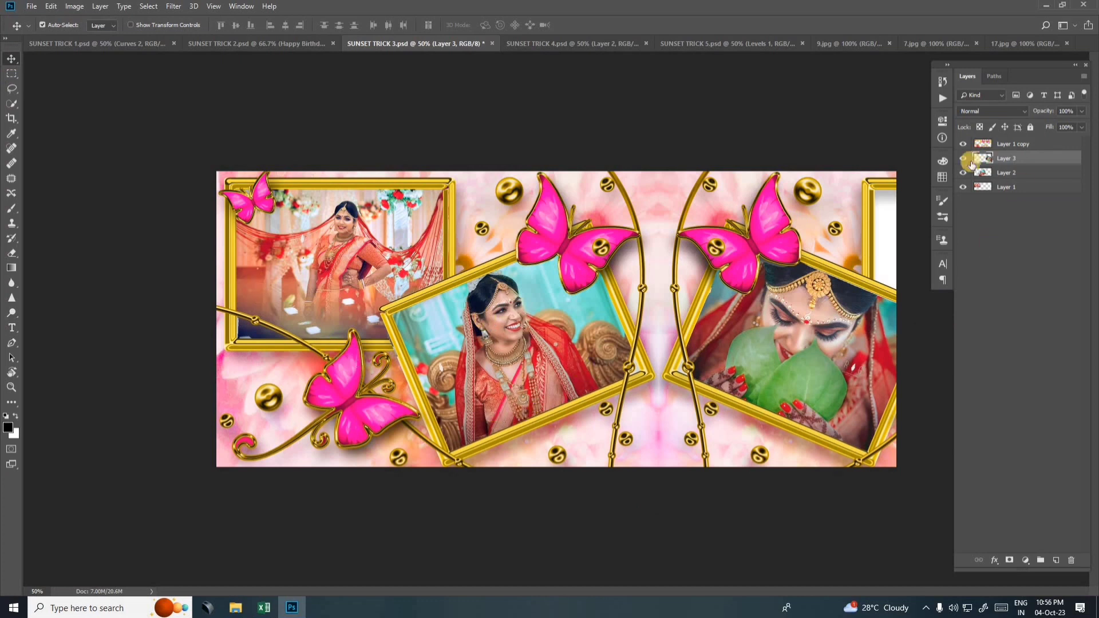
- Merge Layer 1 copy through Layer 1, select the whole canvas, and start a 2376 × 1030 px document
{"action": "left_click", "coordinate": [1013, 144]}
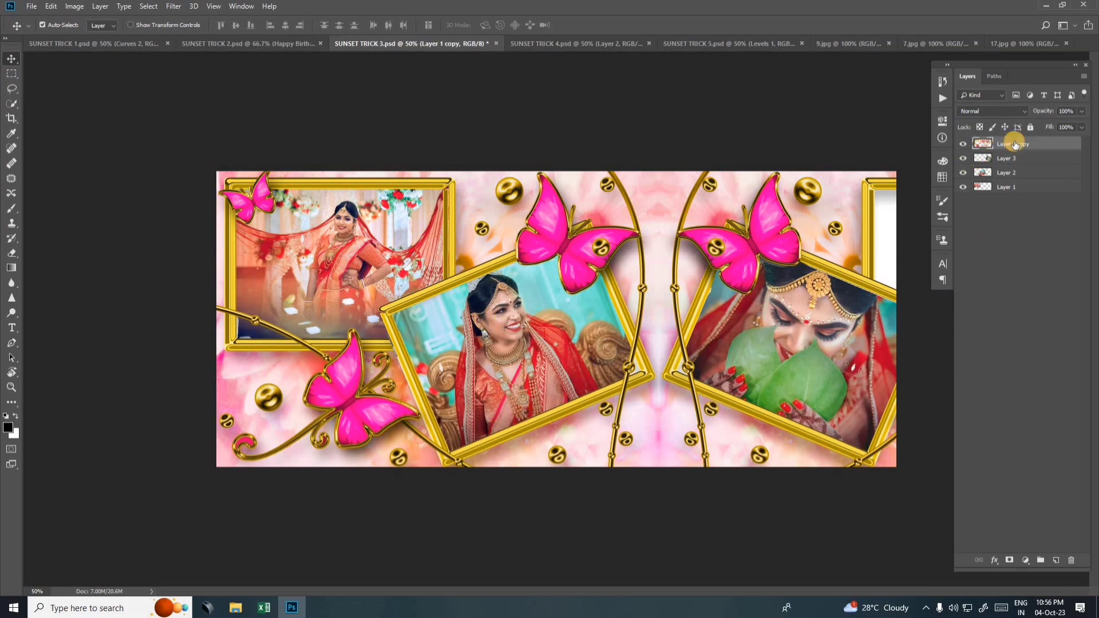
{"action": "left_click", "coordinate": [1015, 188], "text": "shift"}
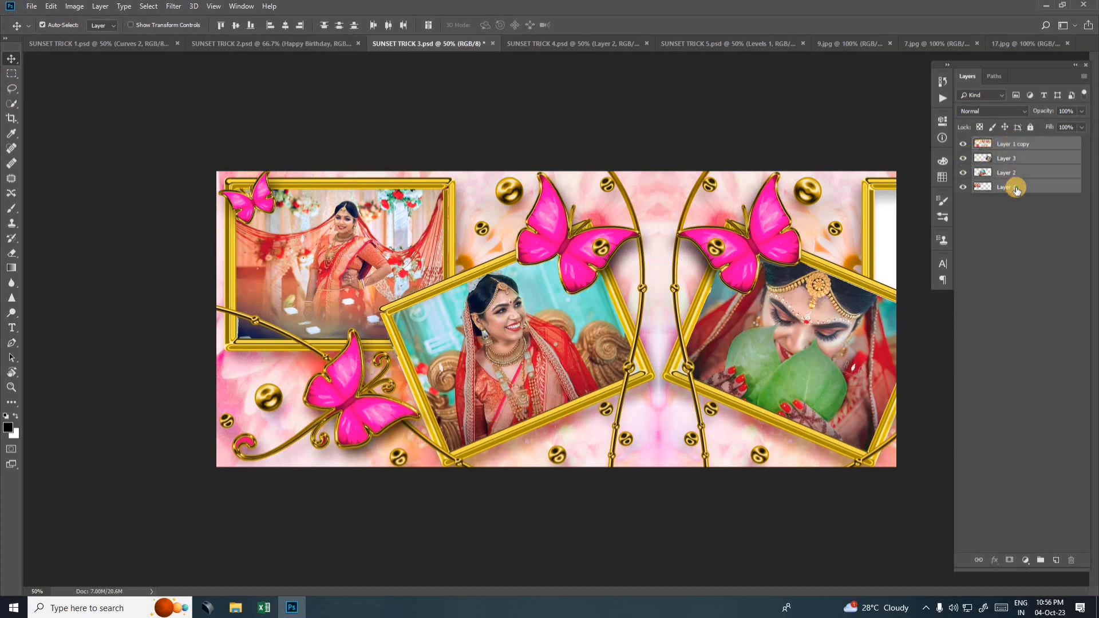
{"action": "key", "text": "ctrl+e"}
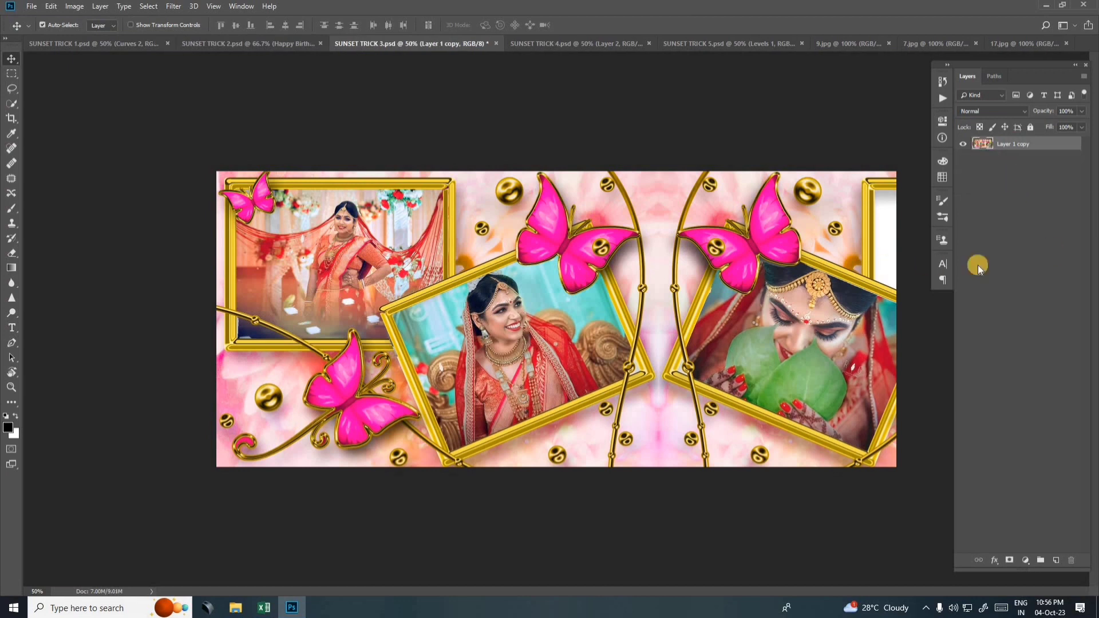
{"action": "key", "text": "ctrl+a"}
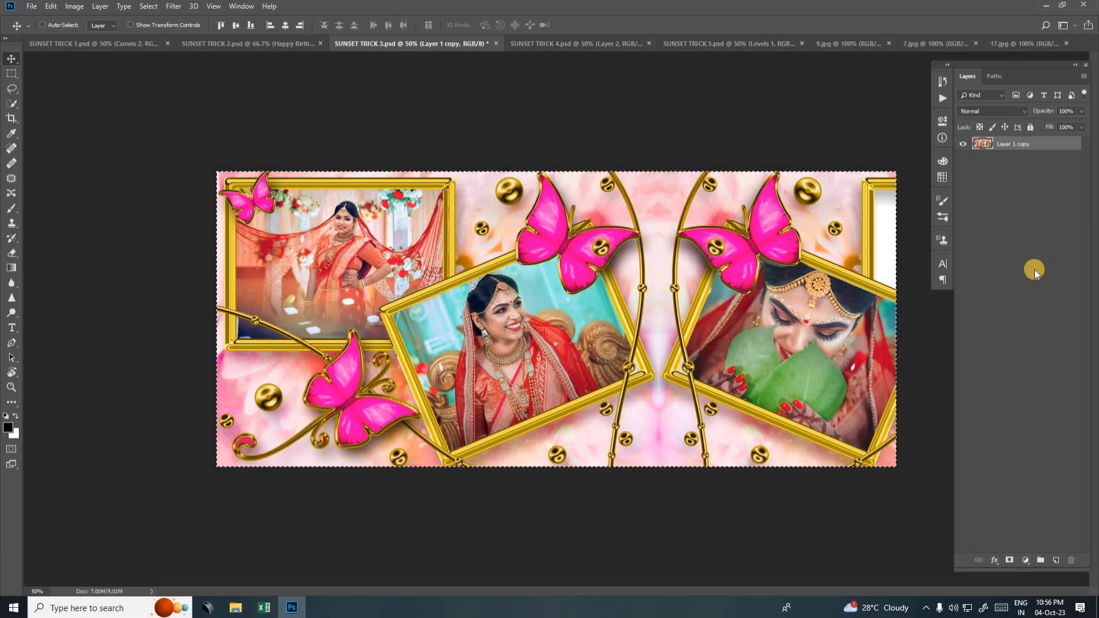
{"action": "key", "text": "ctrl+n"}
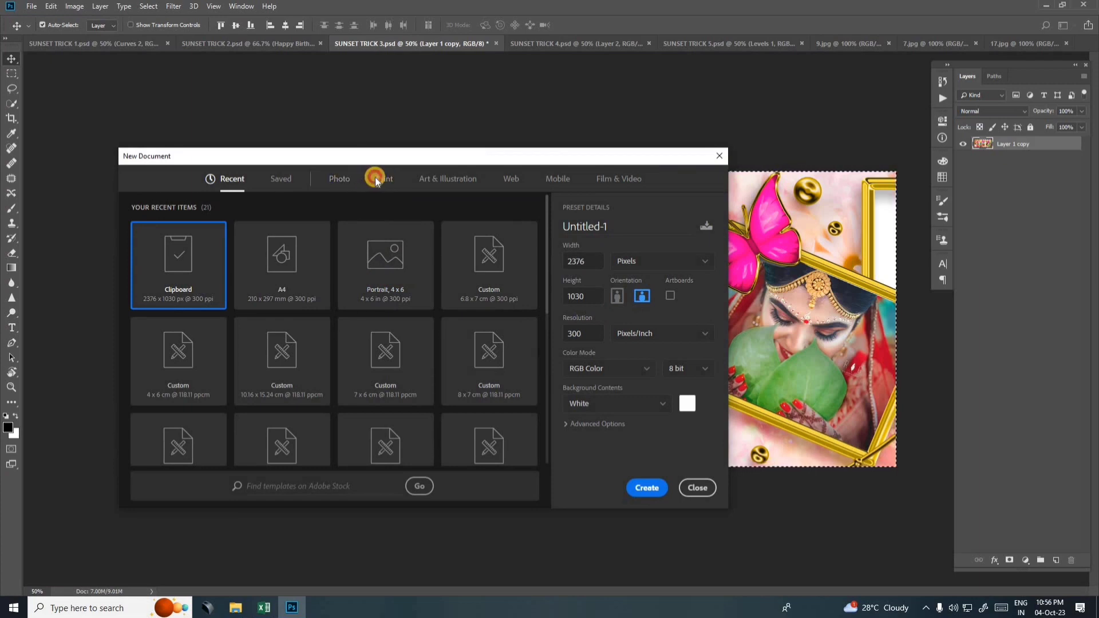
- Create a blank A4 print document and paste the butterfly collage at the top of the page
{"action": "left_click", "coordinate": [383, 181]}
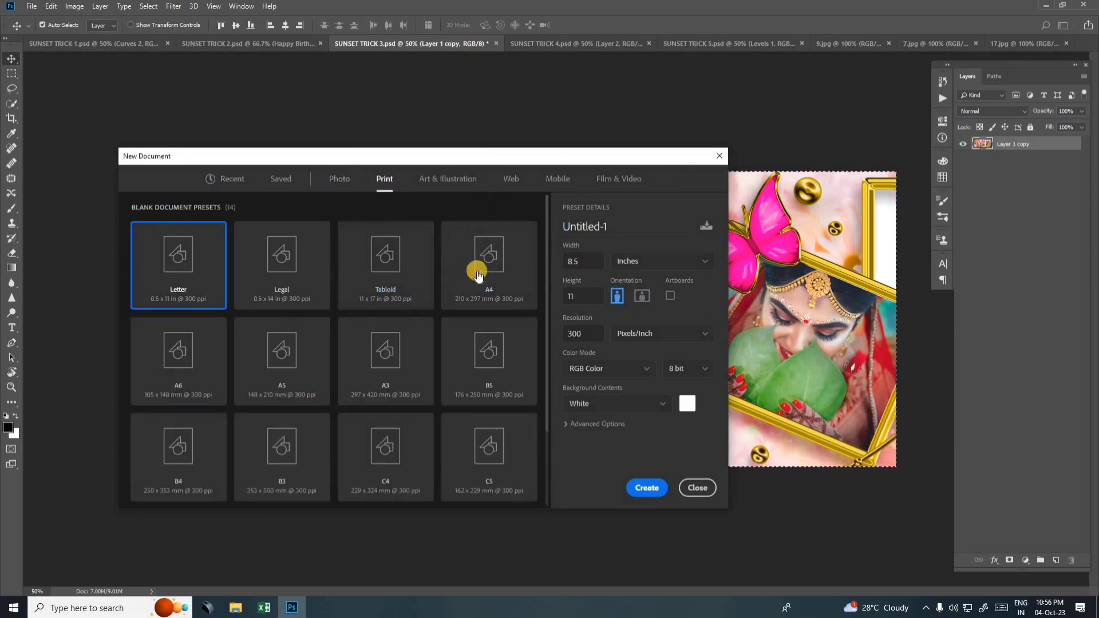
{"action": "left_click", "coordinate": [510, 282]}
{"action": "left_click", "coordinate": [650, 488]}
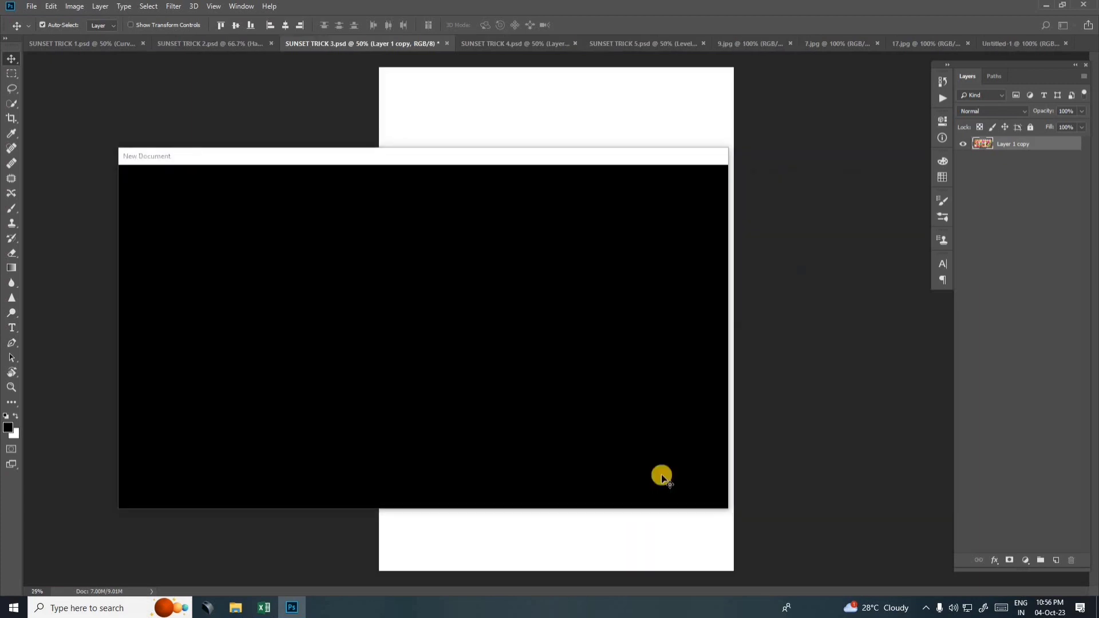
{"action": "key", "text": "ctrl+v"}
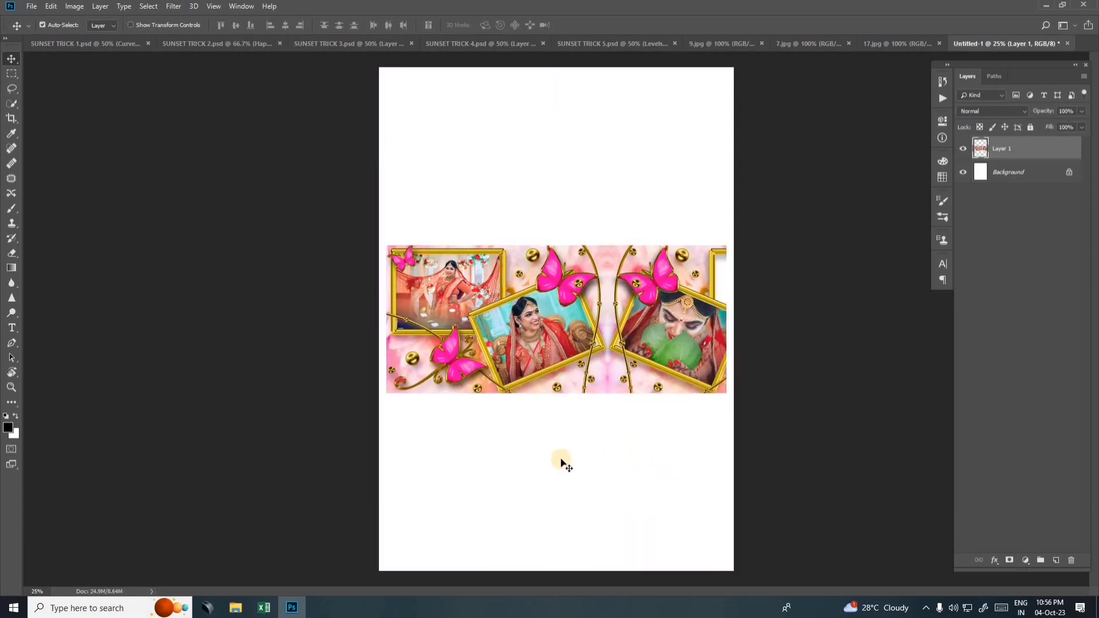
{"action": "left_click_drag", "start_coordinate": [541, 324], "coordinate": [541, 166]}
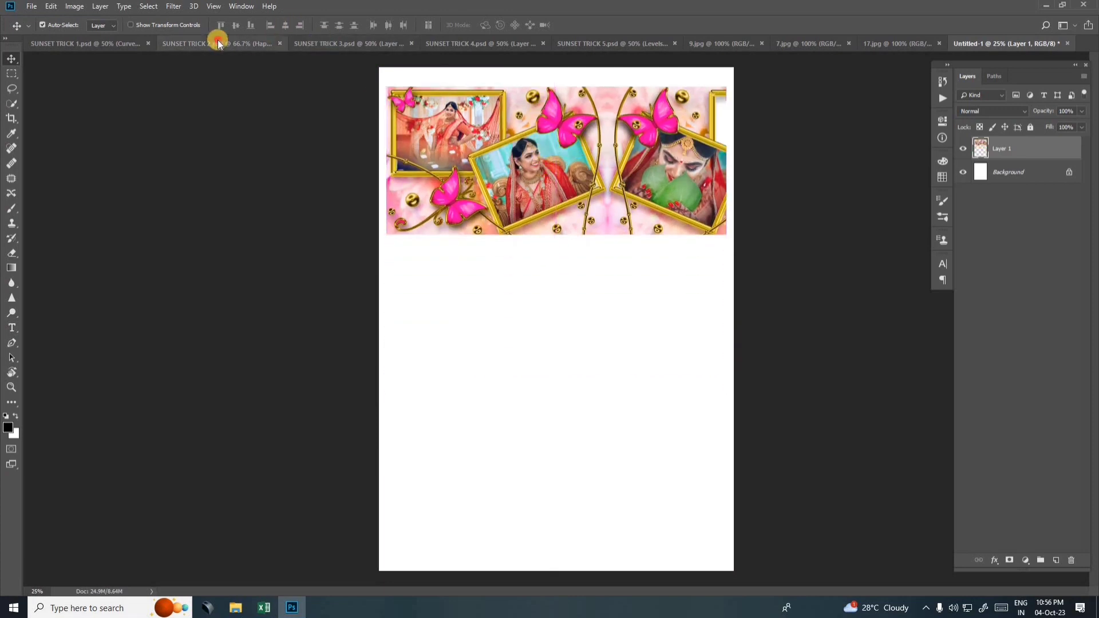
{"action": "left_click", "coordinate": [218, 41]}
- Hide the woman, film-strip and couple photo layers to leave empty frames
{"action": "left_click", "coordinate": [986, 333]}
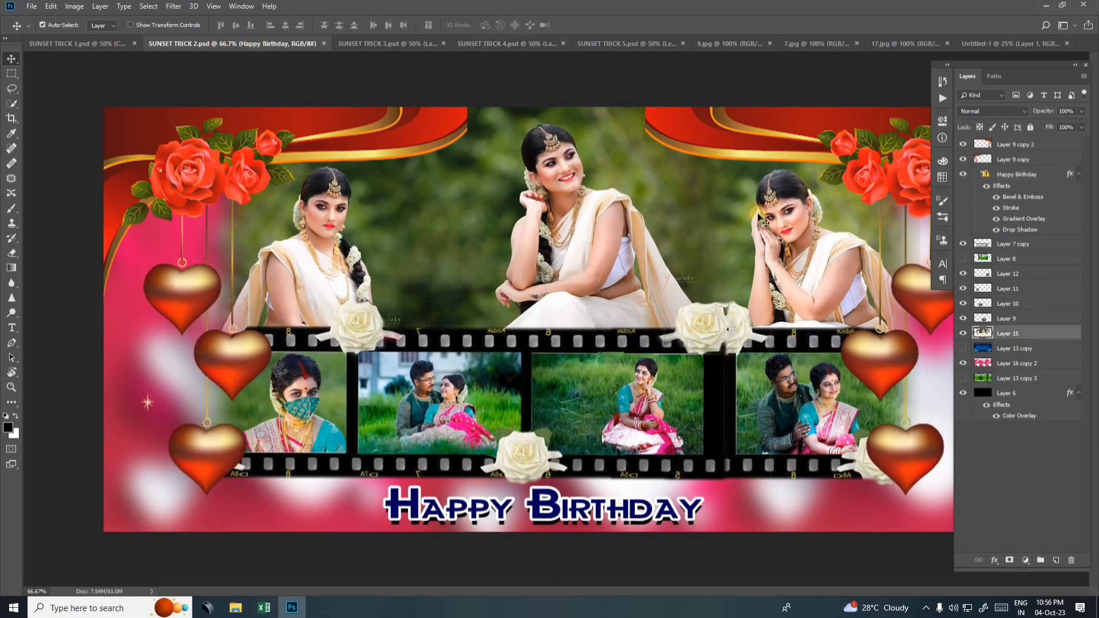
{"action": "left_click", "coordinate": [963, 333]}
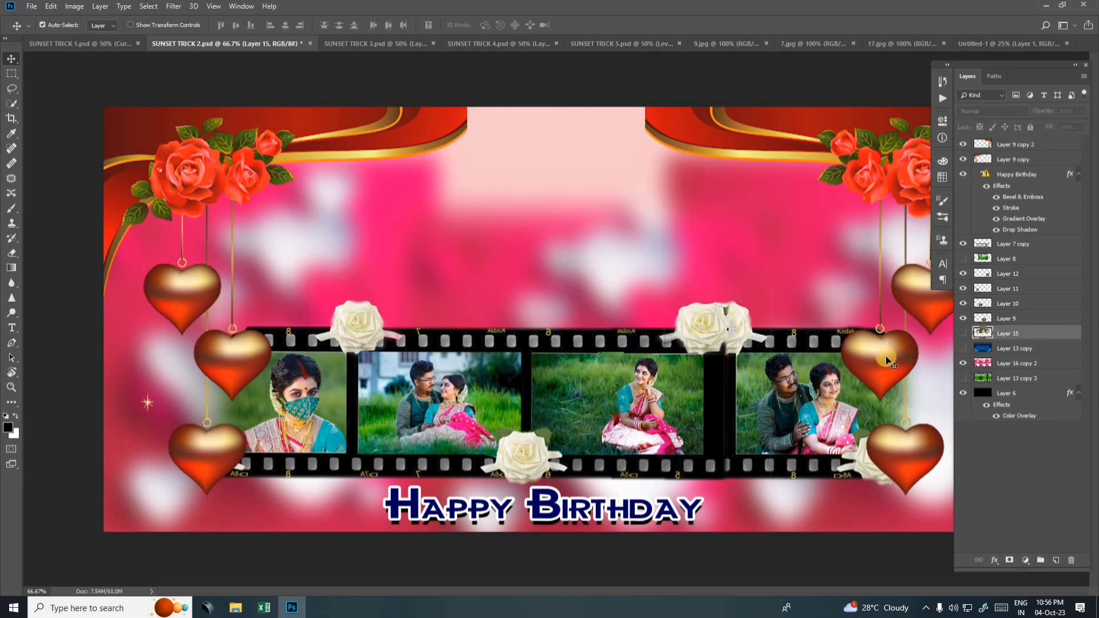
{"action": "left_click", "coordinate": [965, 318]}
{"action": "left_click", "coordinate": [964, 316]}
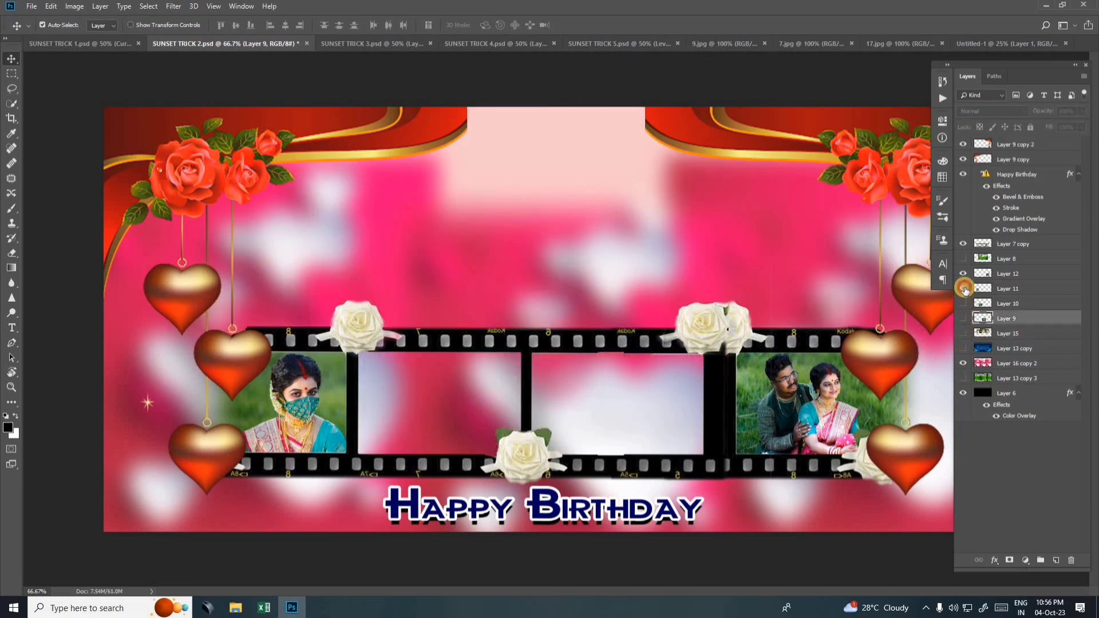
{"action": "left_click", "coordinate": [964, 290]}
{"action": "left_click", "coordinate": [976, 275]}
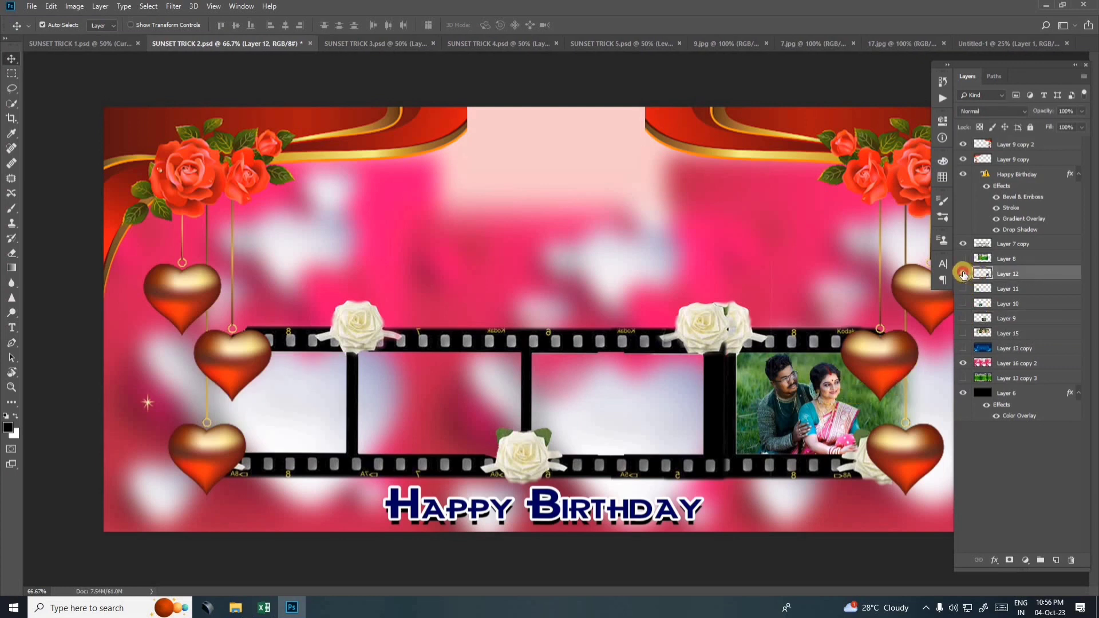
{"action": "left_click", "coordinate": [963, 275]}
- Replace the Happy Birthday caption with a person's name and shift it right under the film strip
{"action": "left_click", "coordinate": [639, 514]}
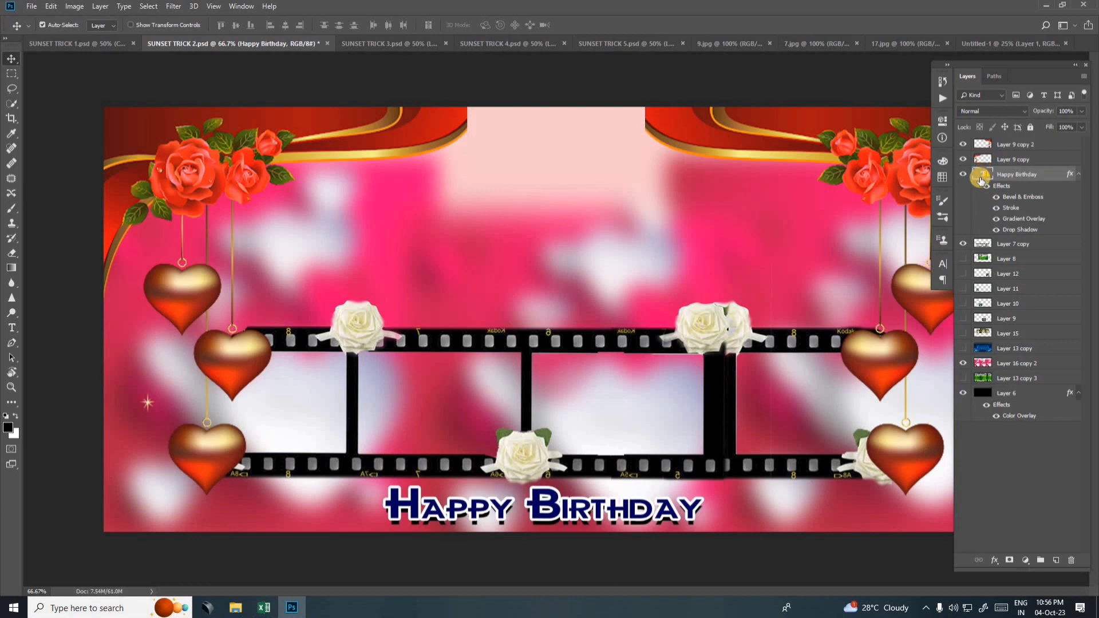
{"action": "double_click", "coordinate": [983, 174]}
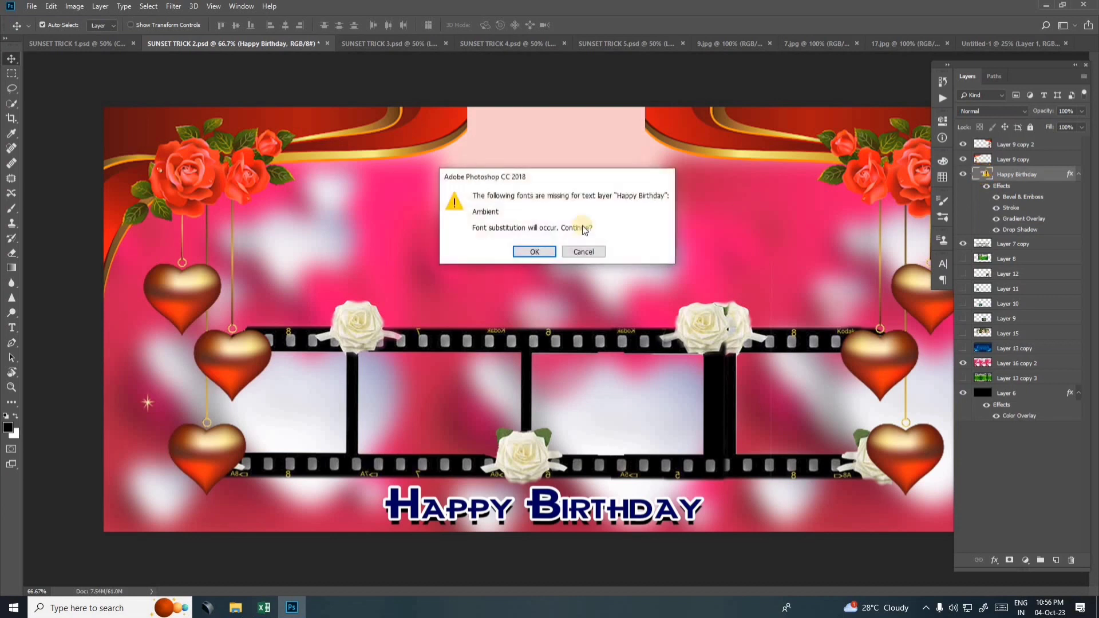
{"action": "left_click", "coordinate": [534, 252]}
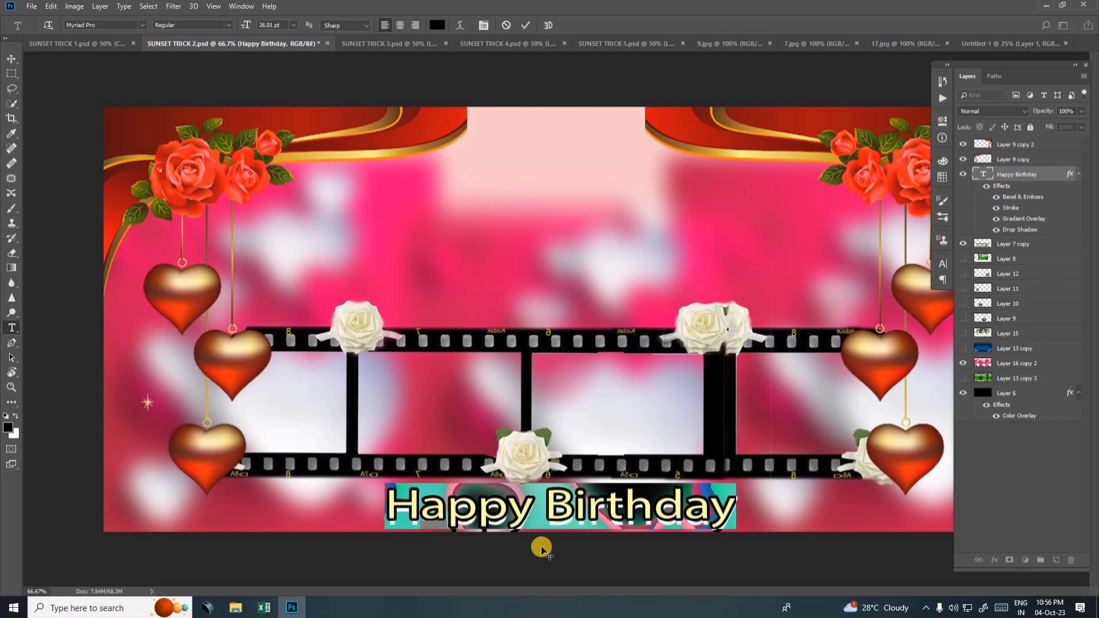
{"action": "type", "text": "Rajber"}
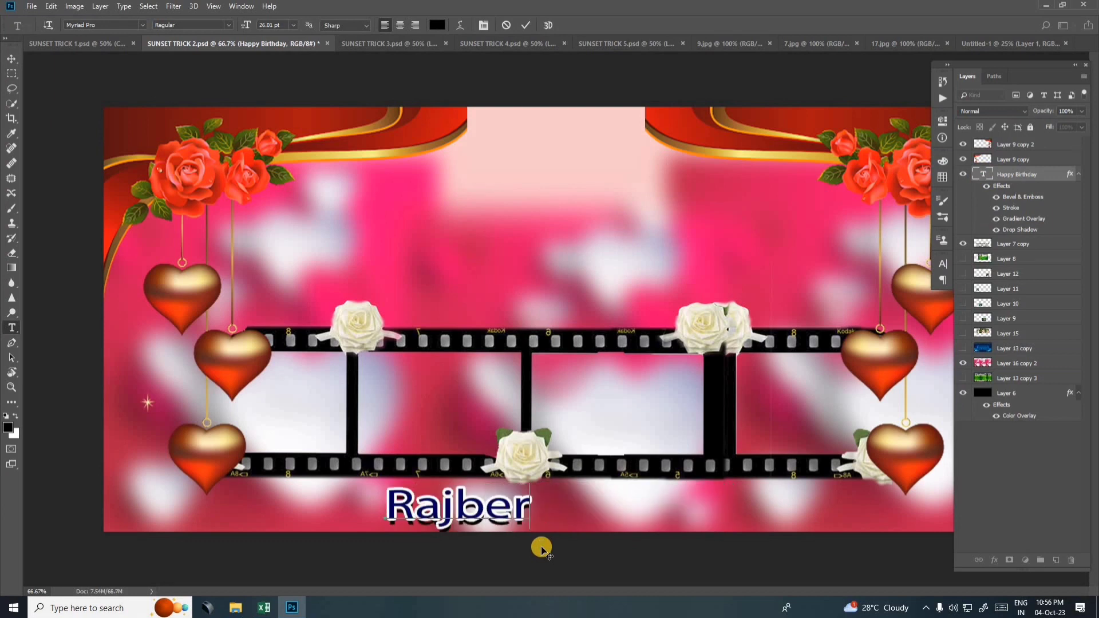
{"action": "left_click", "coordinate": [541, 547]}
{"action": "left_click", "coordinate": [12, 58]}
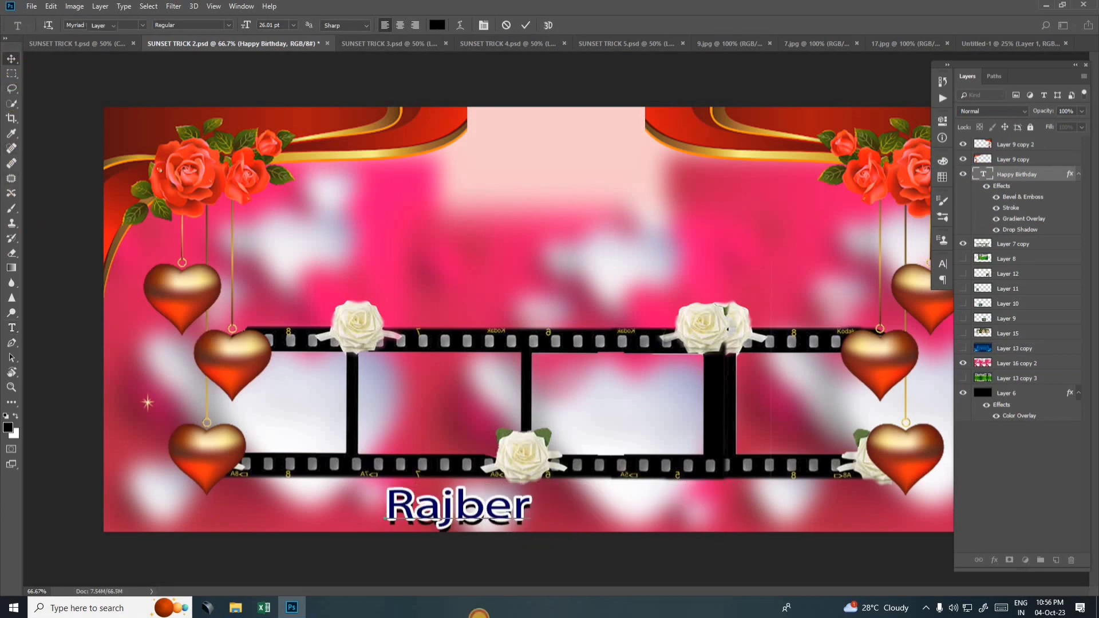
{"action": "left_click_drag", "start_coordinate": [486, 507], "coordinate": [538, 507]}
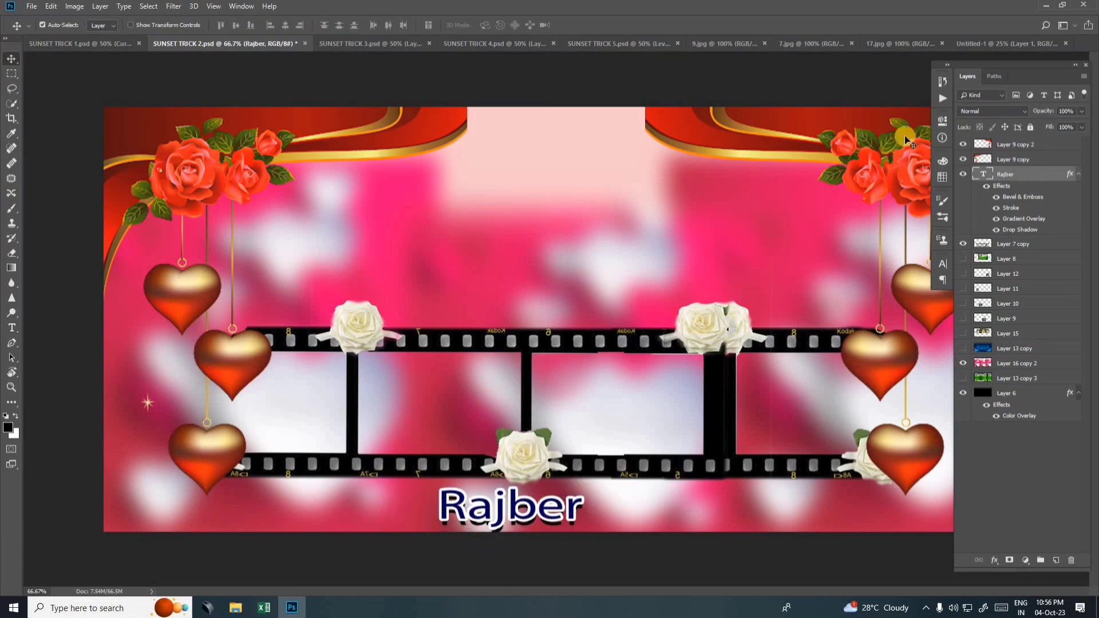
- Set the caption font to News706 BT Bold in the Character panel
{"action": "left_click", "coordinate": [943, 267]}
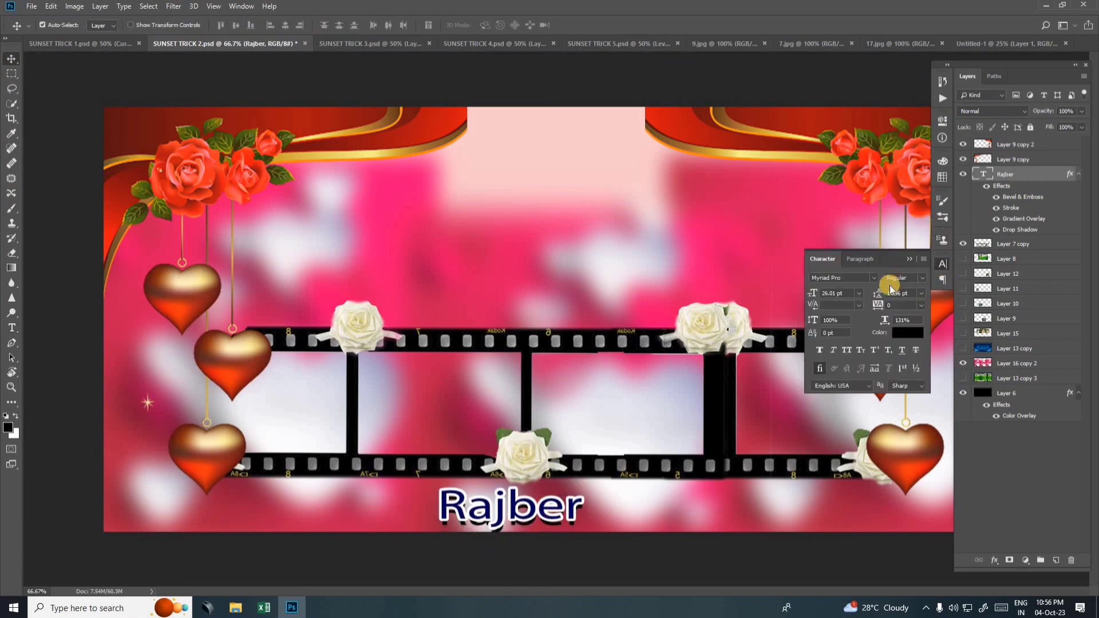
{"action": "left_click", "coordinate": [874, 278]}
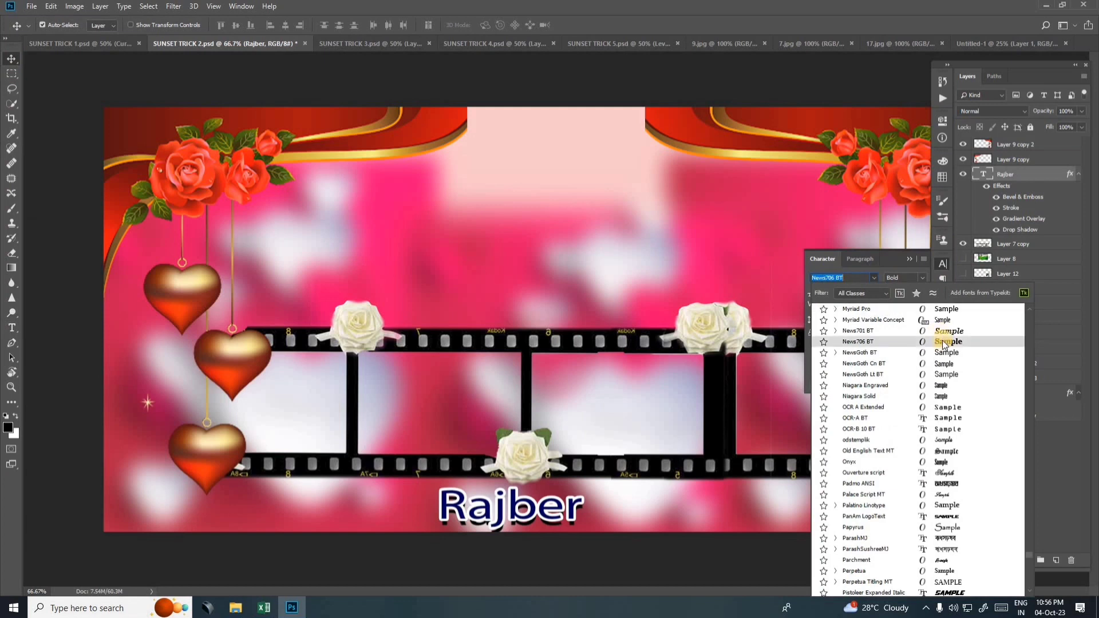
{"action": "left_click", "coordinate": [942, 339]}
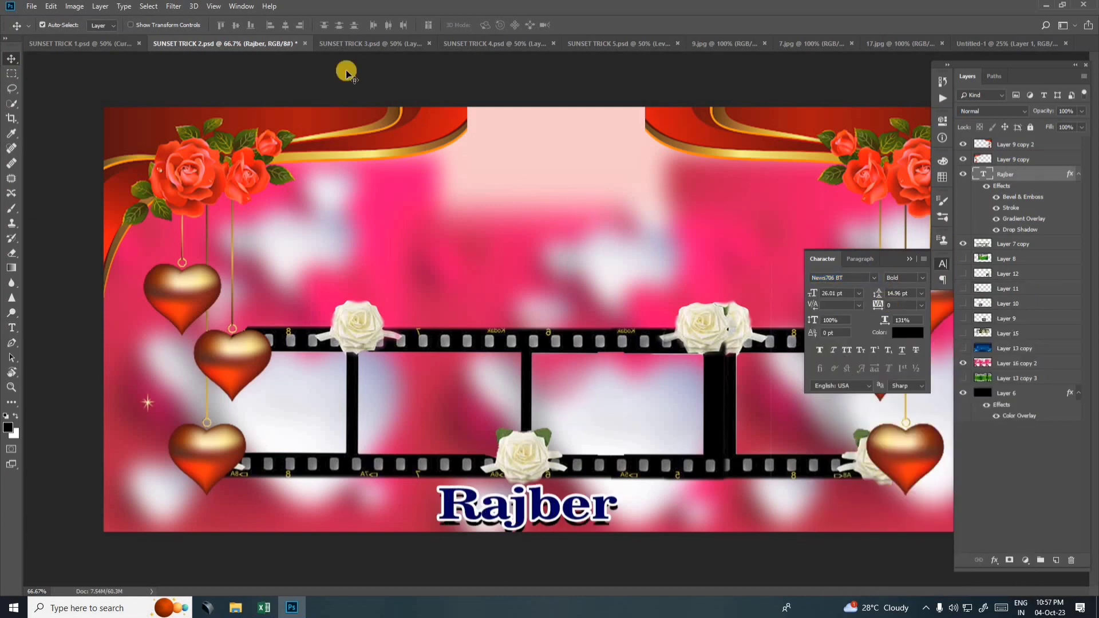
{"action": "left_click", "coordinate": [491, 44]}
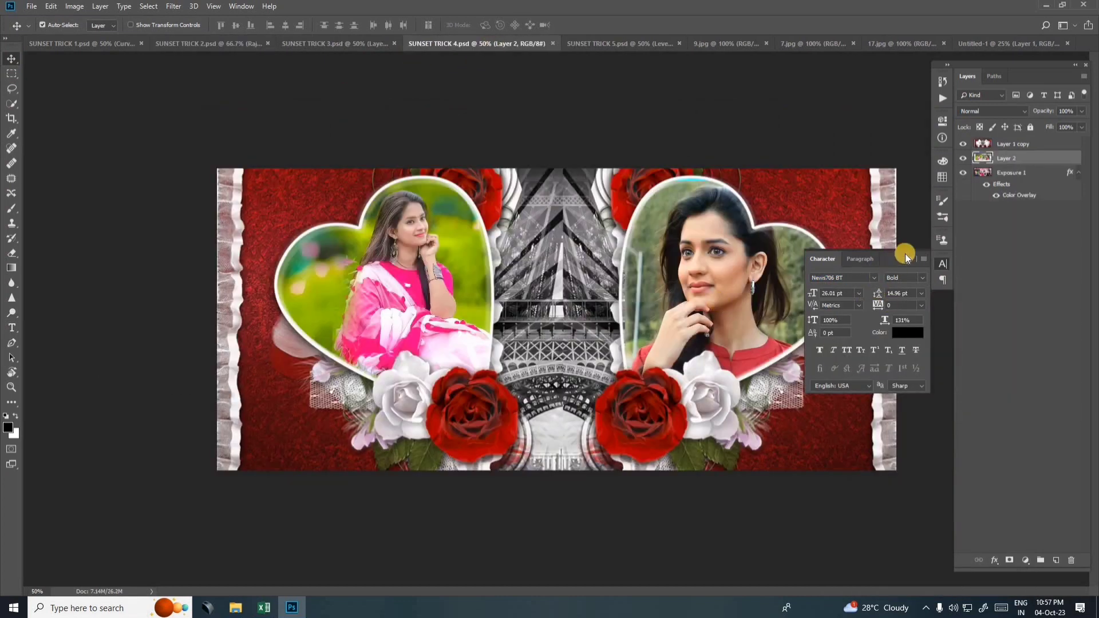
- Close the Character panel, hide the heart sample photos, and bring up the 7.jpg bride photo
{"action": "left_click", "coordinate": [545, 346]}
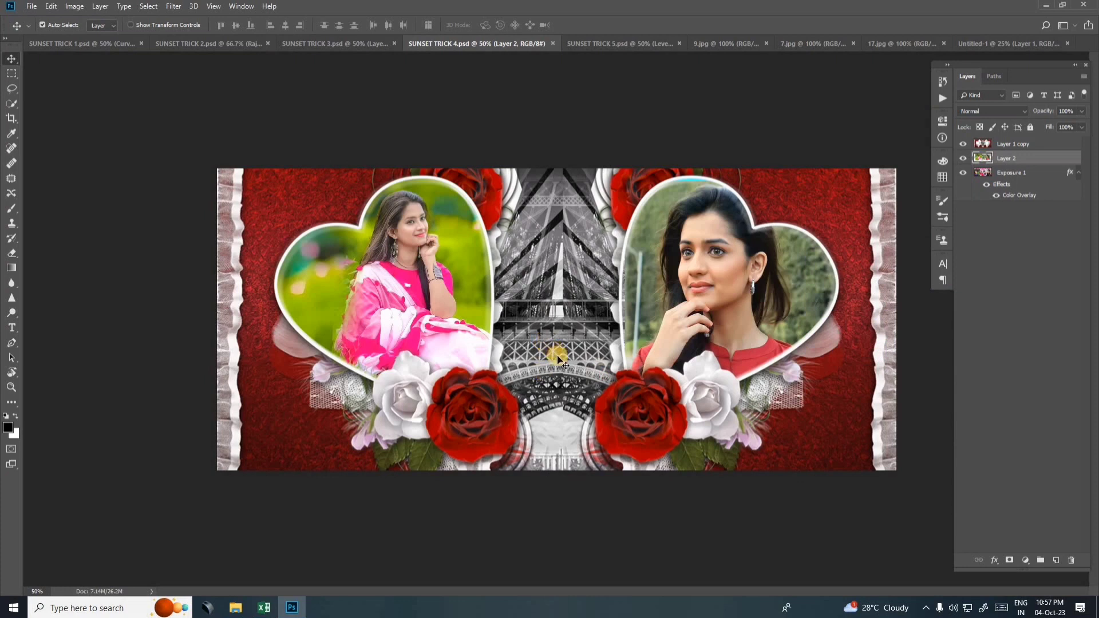
{"action": "left_click", "coordinate": [964, 159]}
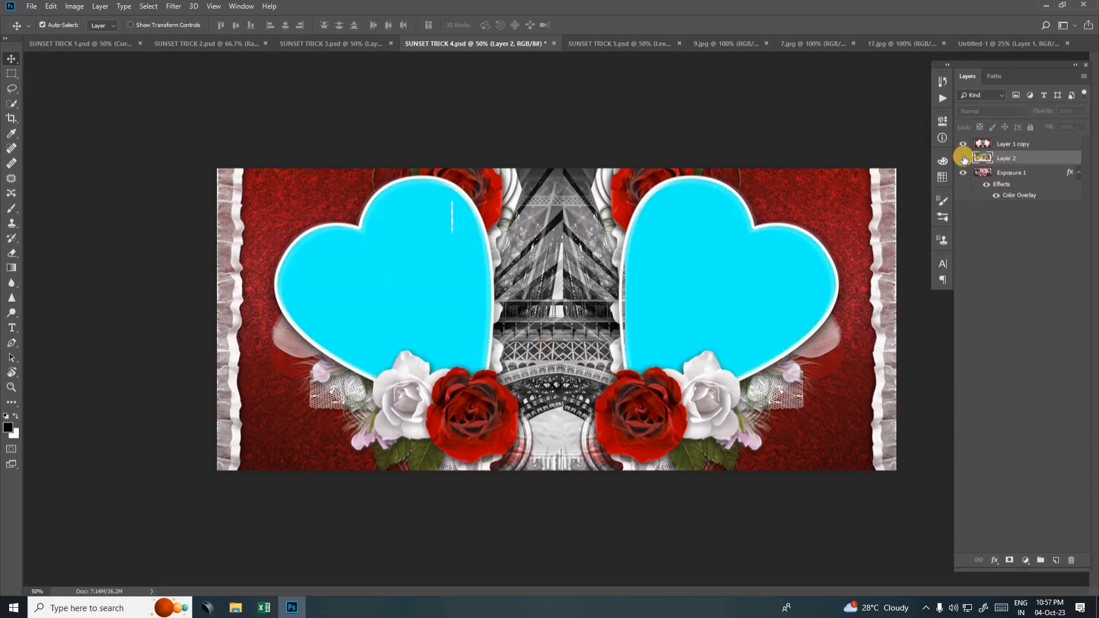
{"action": "left_click", "coordinate": [963, 159]}
{"action": "left_click", "coordinate": [964, 159]}
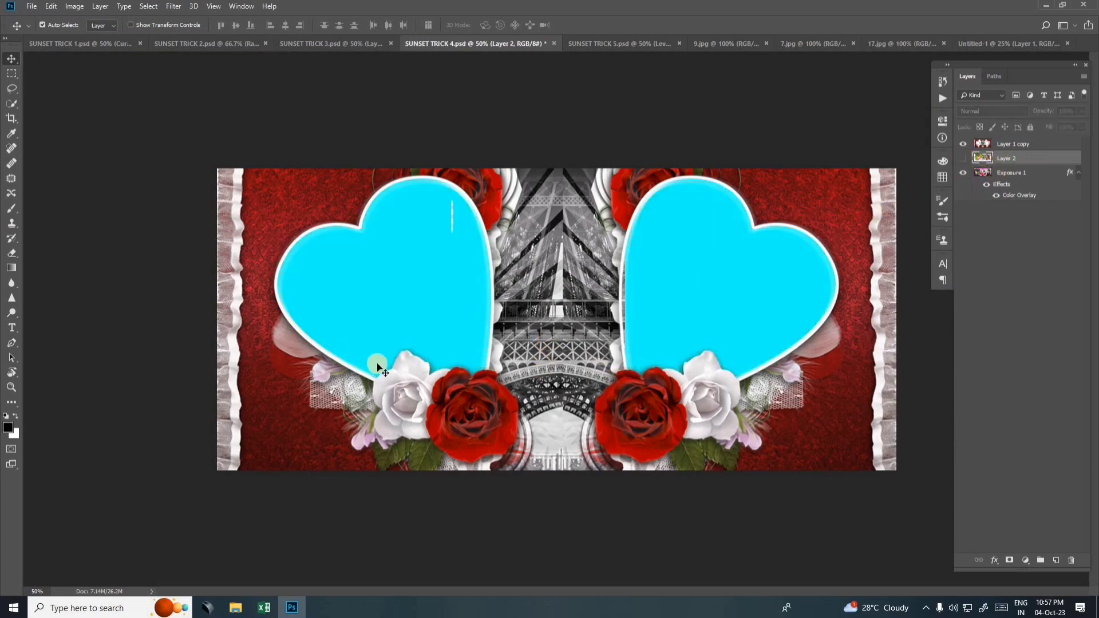
{"action": "left_click", "coordinate": [25, 4]}
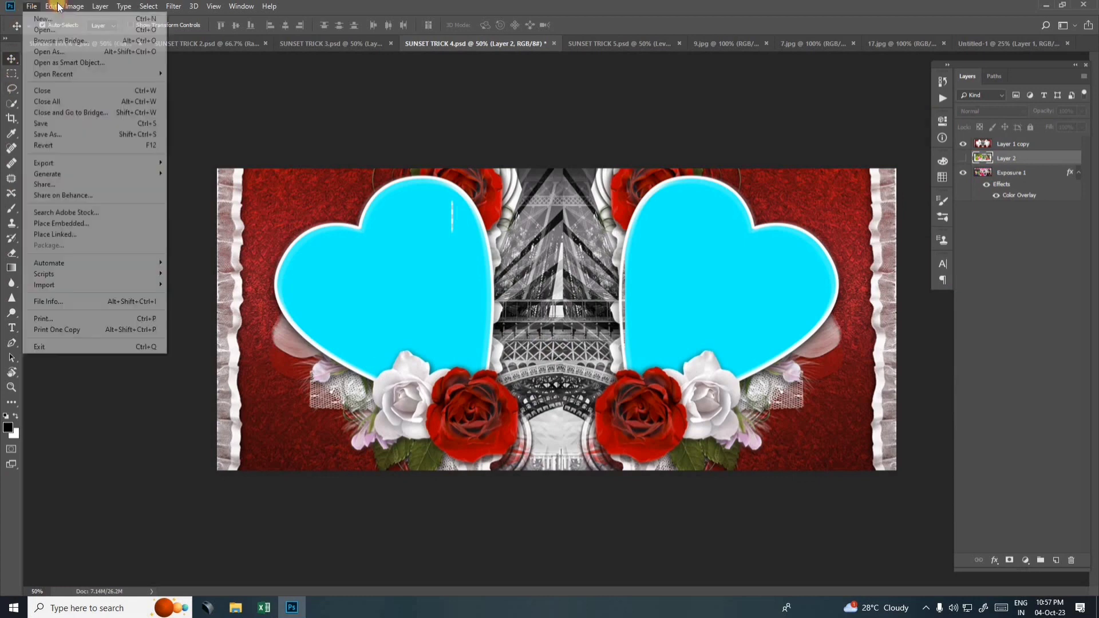
{"action": "left_click", "coordinate": [808, 42]}
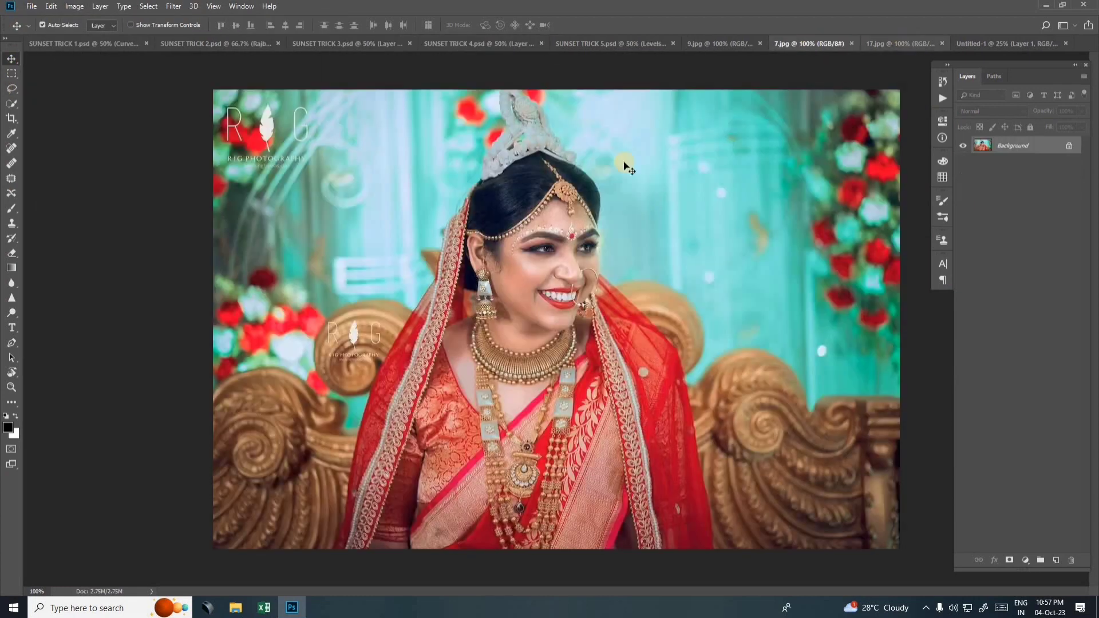
- Drop the bride photo into the left heart of SUNSET TRICK 4, shrink and centre it, and commit
{"action": "mouse_move", "coordinate": [316, 50]}
{"action": "left_mouse_down"}
{"action": "mouse_move", "coordinate": [452, 46]}
{"action": "mouse_move", "coordinate": [422, 287]}
{"action": "mouse_move", "coordinate": [385, 284]}
{"action": "left_mouse_up"}
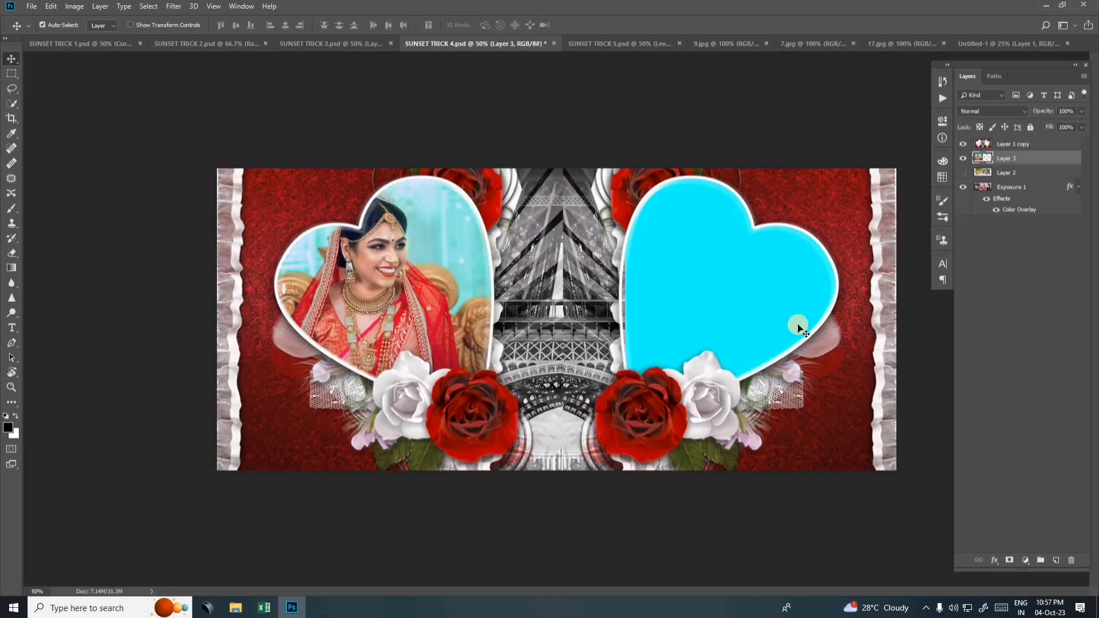
{"action": "left_click_drag", "start_coordinate": [798, 327], "coordinate": [799, 348]}
{"action": "key", "text": "ctrl+t"}
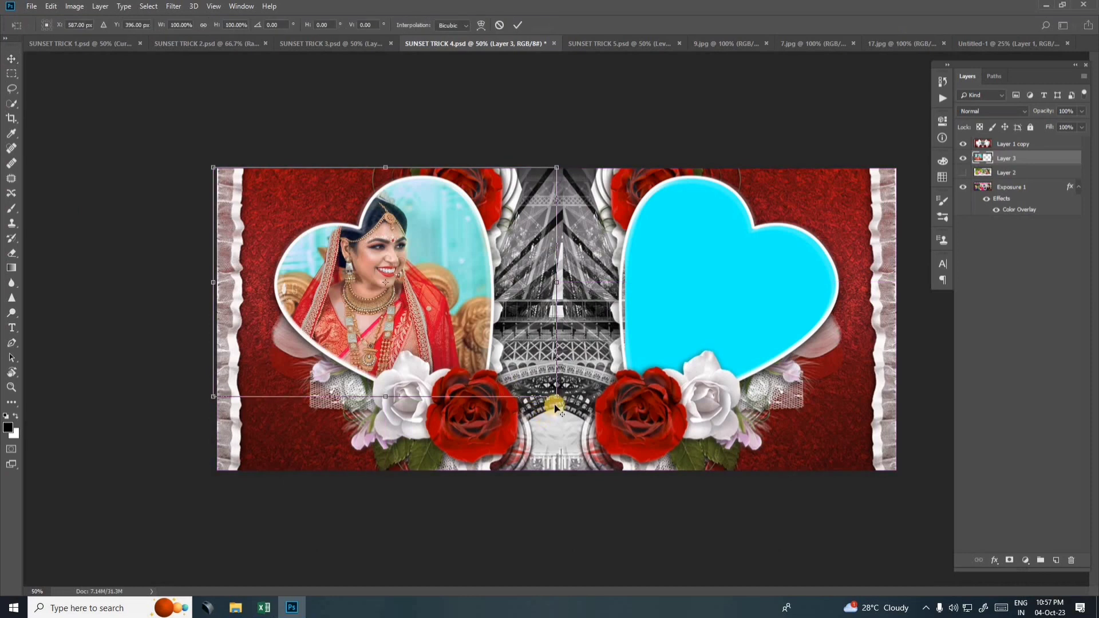
{"action": "left_click_drag", "start_coordinate": [553, 397], "coordinate": [544, 389]}
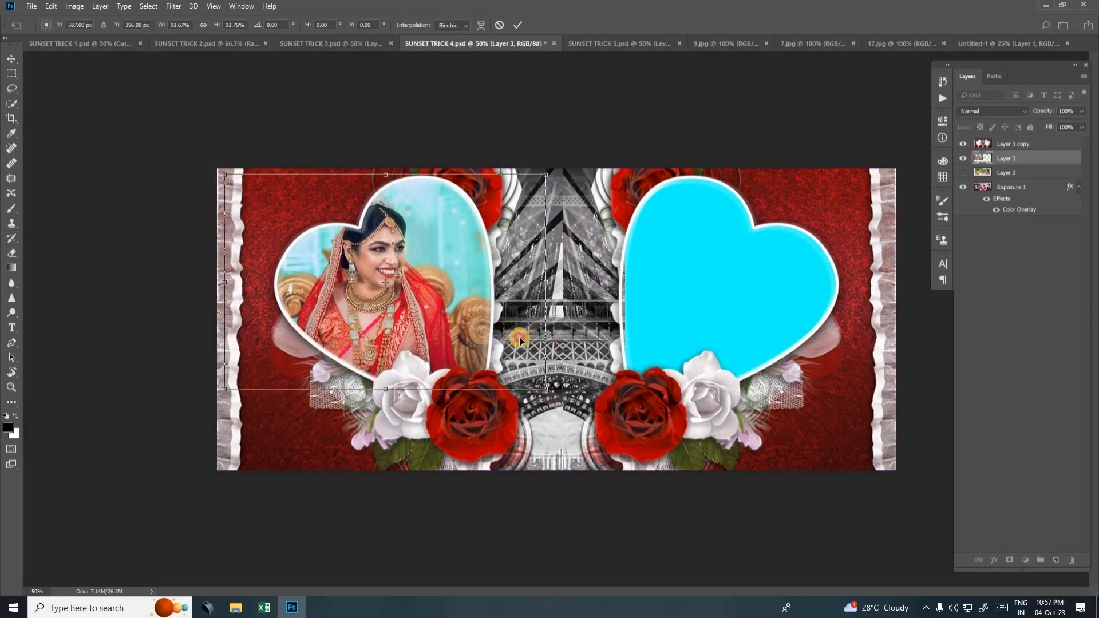
{"action": "left_click_drag", "start_coordinate": [516, 340], "coordinate": [550, 342]}
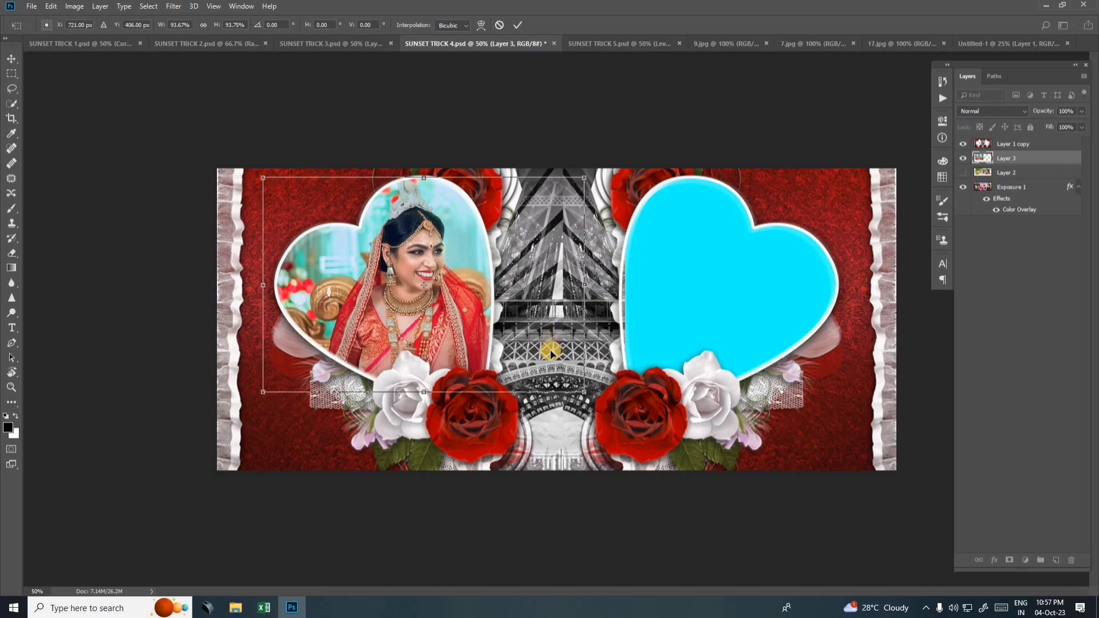
{"action": "key", "text": "Return"}
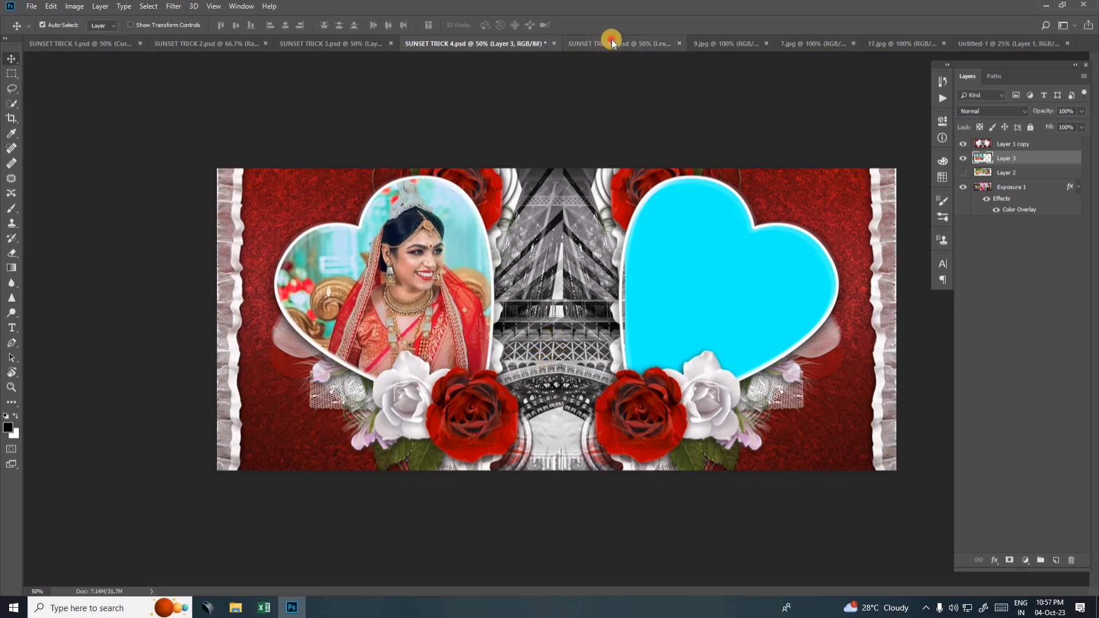
{"action": "left_click", "coordinate": [630, 44]}
- Bring the 9.jpg red-sari bride into SUNSET TRICK 4 and mask it inside the right heart
{"action": "left_click", "coordinate": [745, 44]}
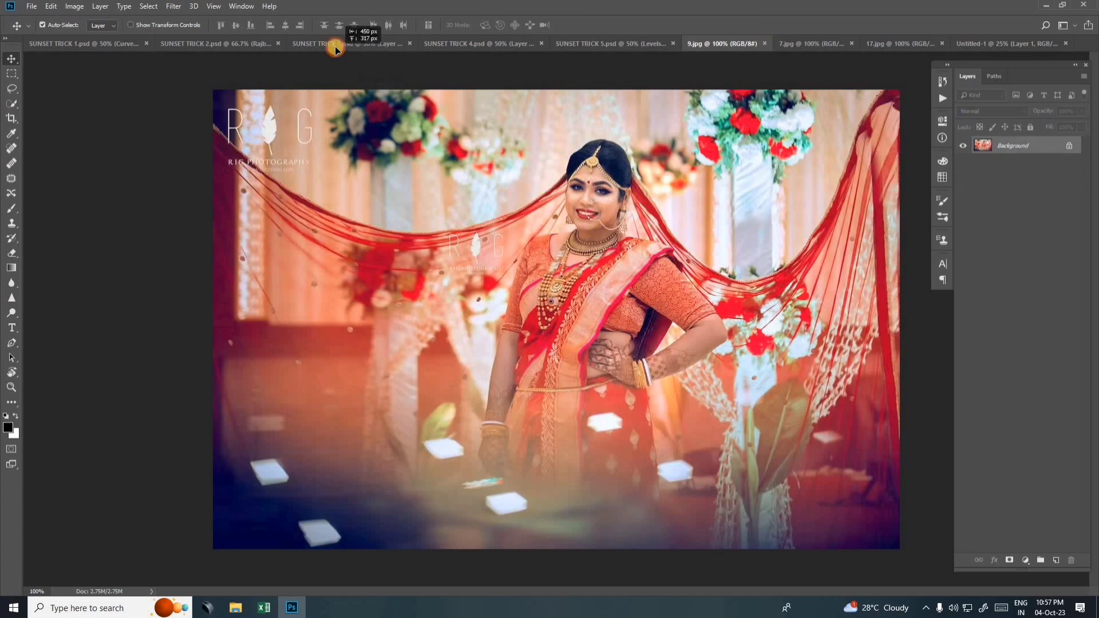
{"action": "left_click_drag", "start_coordinate": [335, 46], "coordinate": [687, 296]}
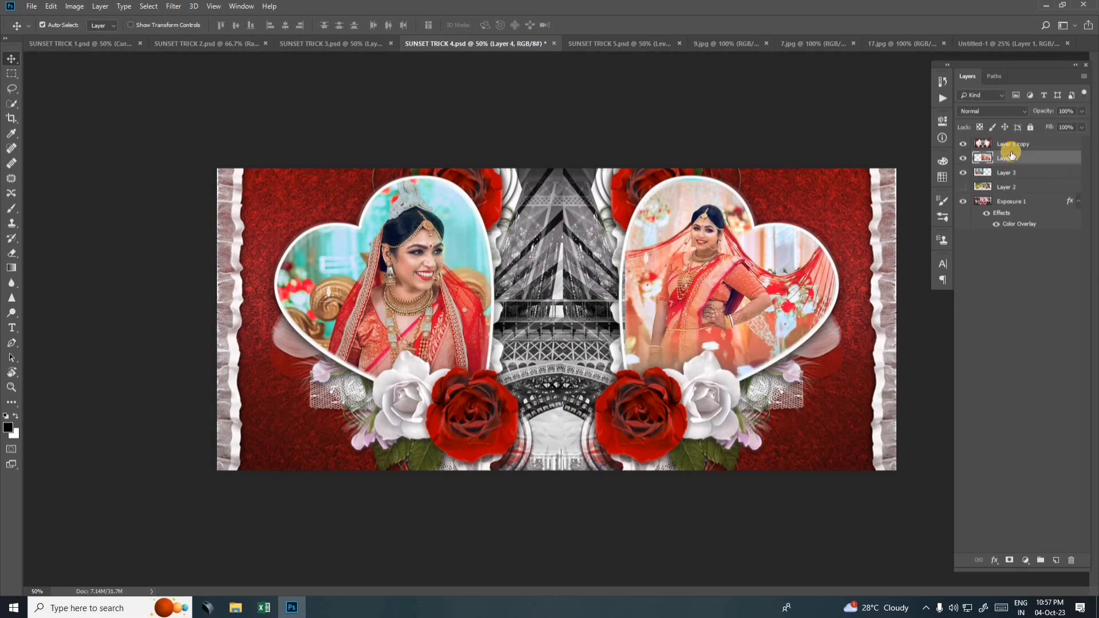
{"action": "left_click_drag", "start_coordinate": [1015, 141], "coordinate": [1015, 142]}
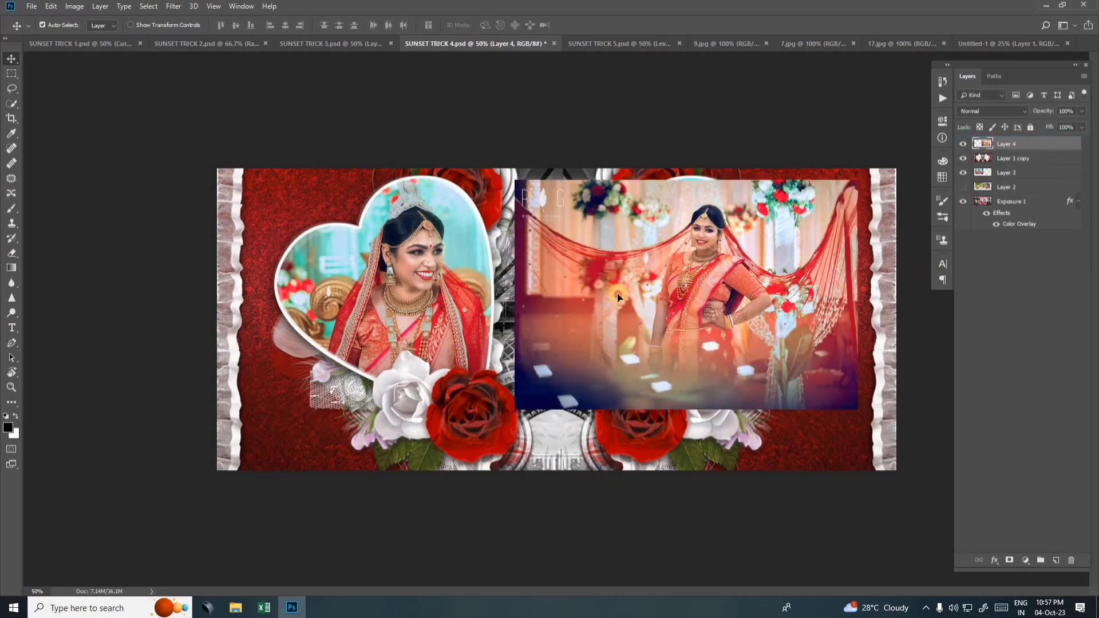
{"action": "left_click_drag", "start_coordinate": [619, 297], "coordinate": [604, 299]}
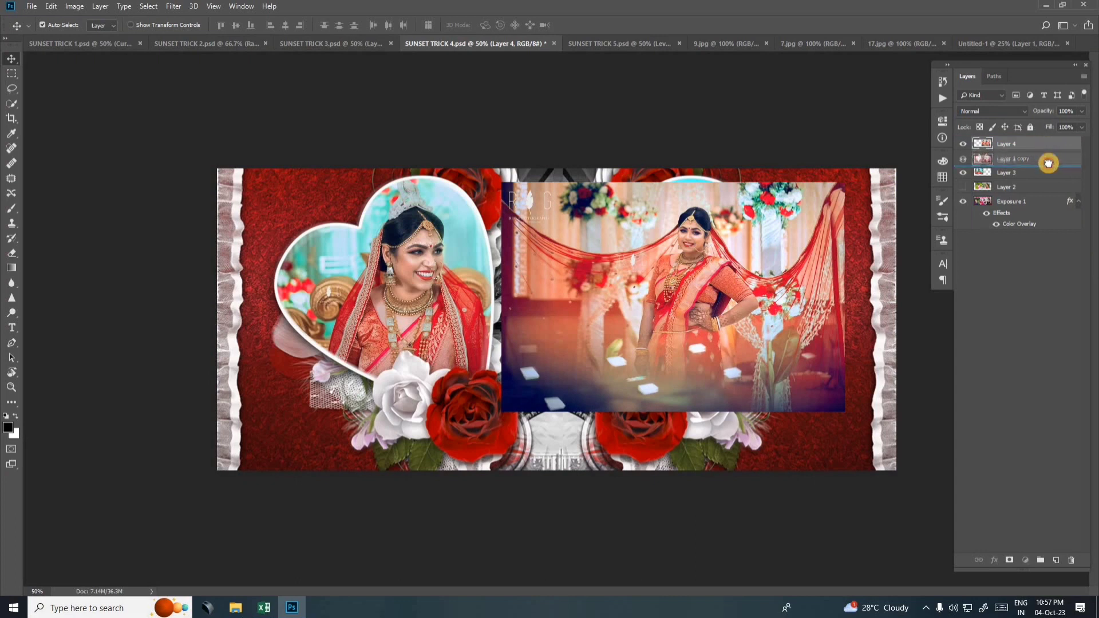
{"action": "left_click_drag", "start_coordinate": [1050, 150], "coordinate": [1050, 167]}
{"action": "left_click", "coordinate": [822, 204]}
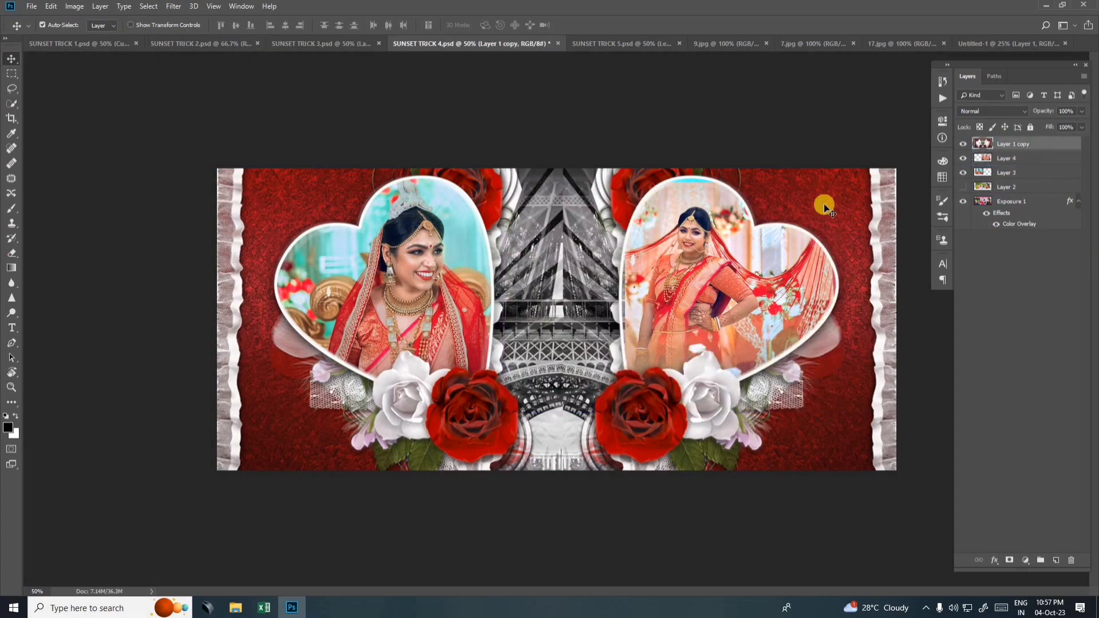
{"action": "left_click_drag", "start_coordinate": [654, 298], "coordinate": [674, 305]}
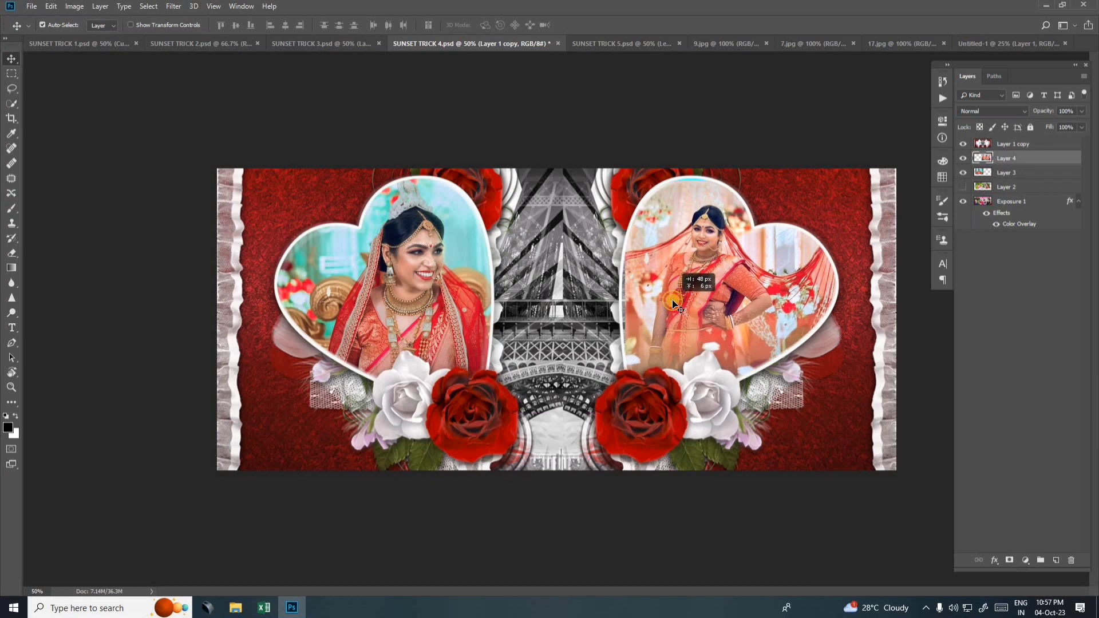
- Fine-tune the photo's position with Free Transform, then select all layers down to Exposure 1
{"action": "key", "text": "ctrl+t"}
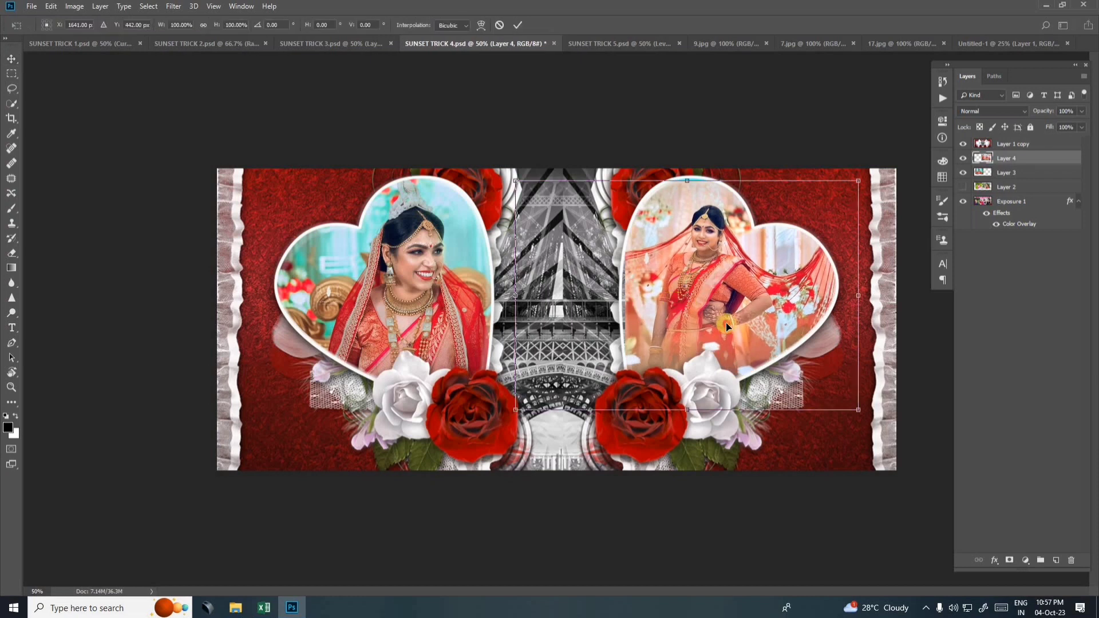
{"action": "left_click_drag", "start_coordinate": [726, 322], "coordinate": [724, 319]}
{"action": "key", "text": "Return"}
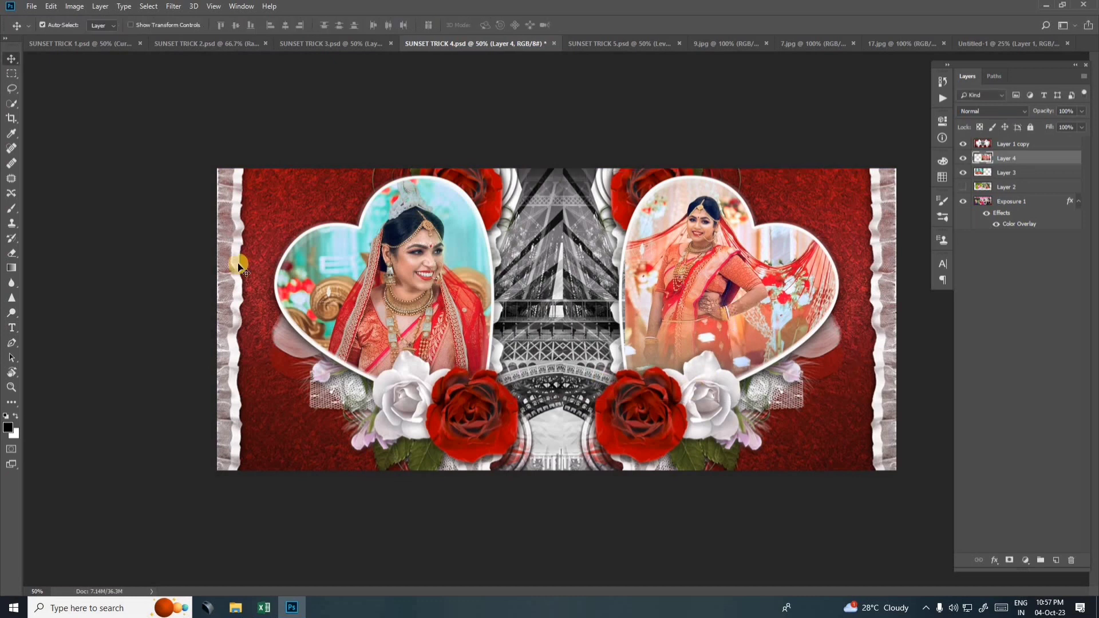
{"action": "left_click", "coordinate": [1014, 144]}
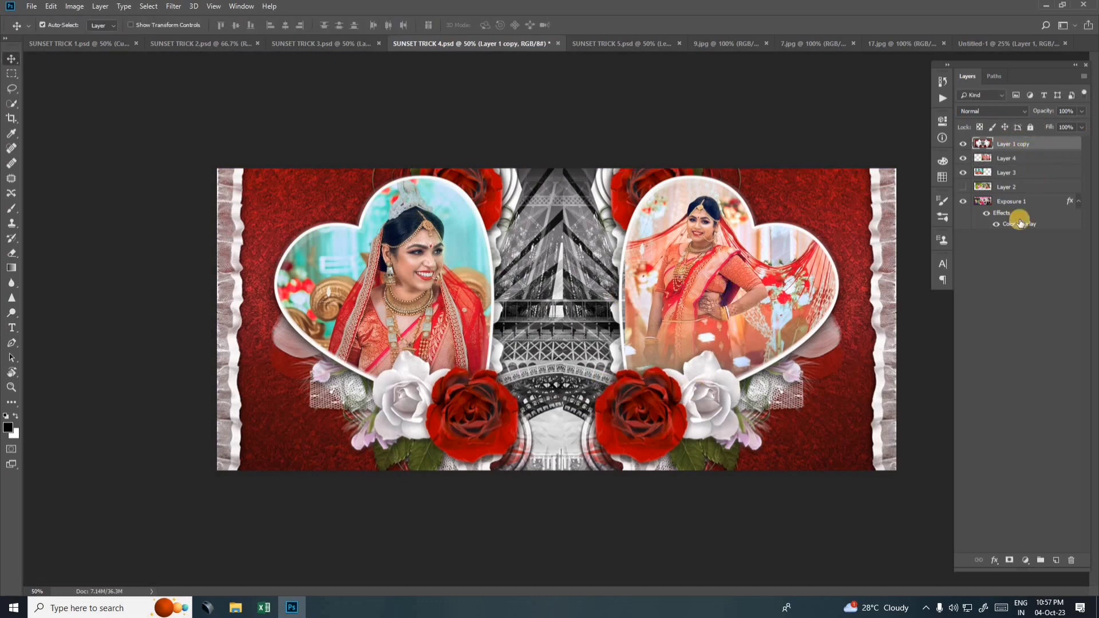
{"action": "left_click", "coordinate": [1034, 202], "text": "shift"}
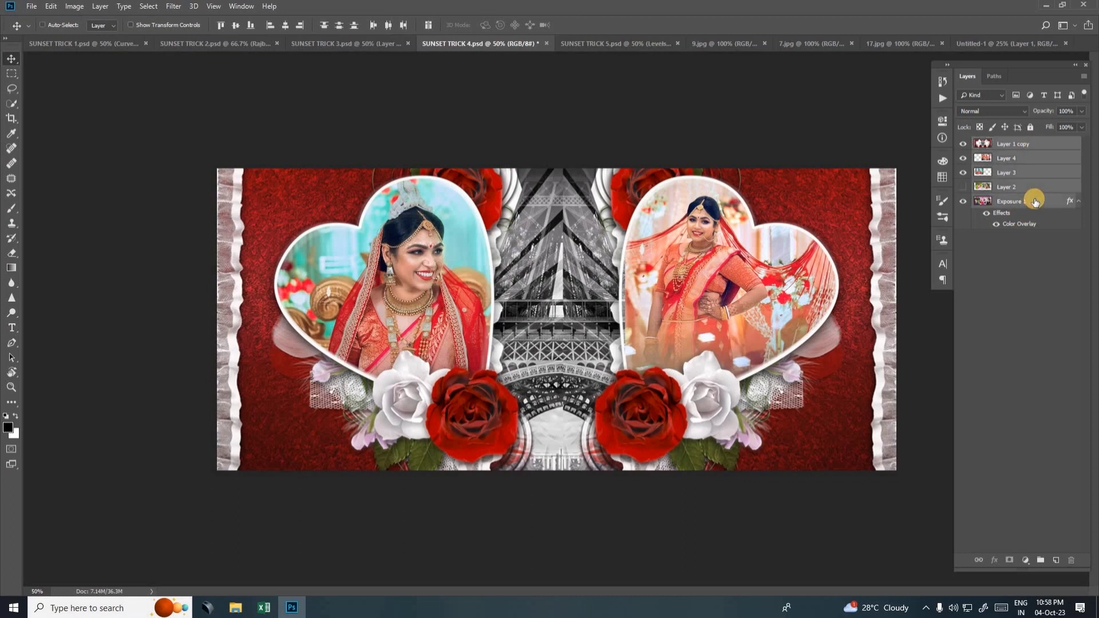
- Merge the heart template layers, select all, and drag it onto the A4 Untitled-1 page
{"action": "key", "text": "ctrl+e"}
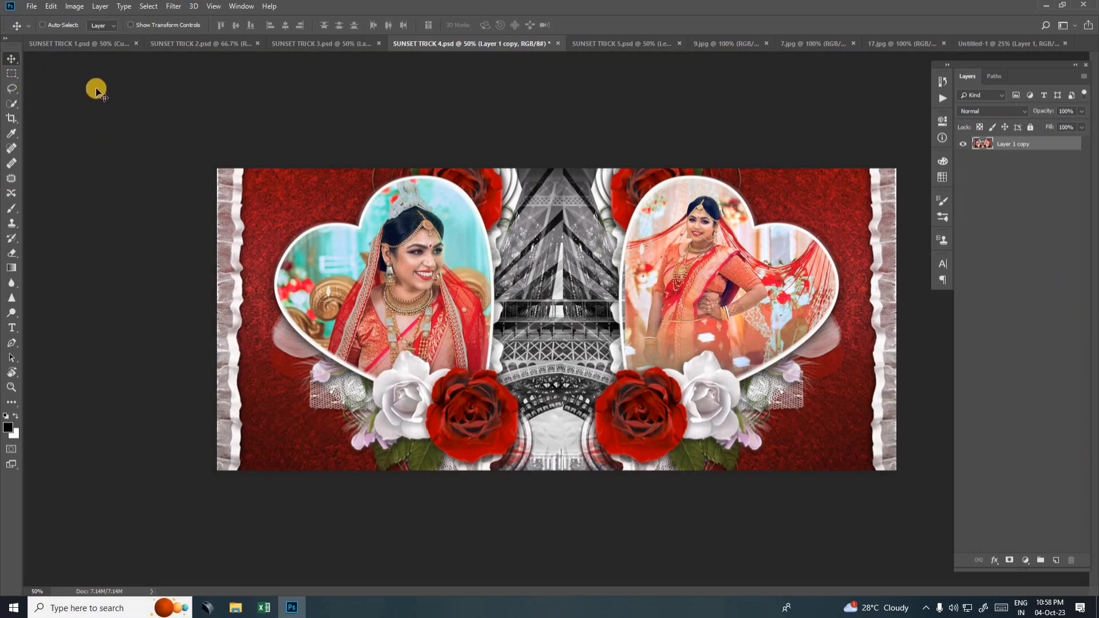
{"action": "key", "text": "ctrl+a"}
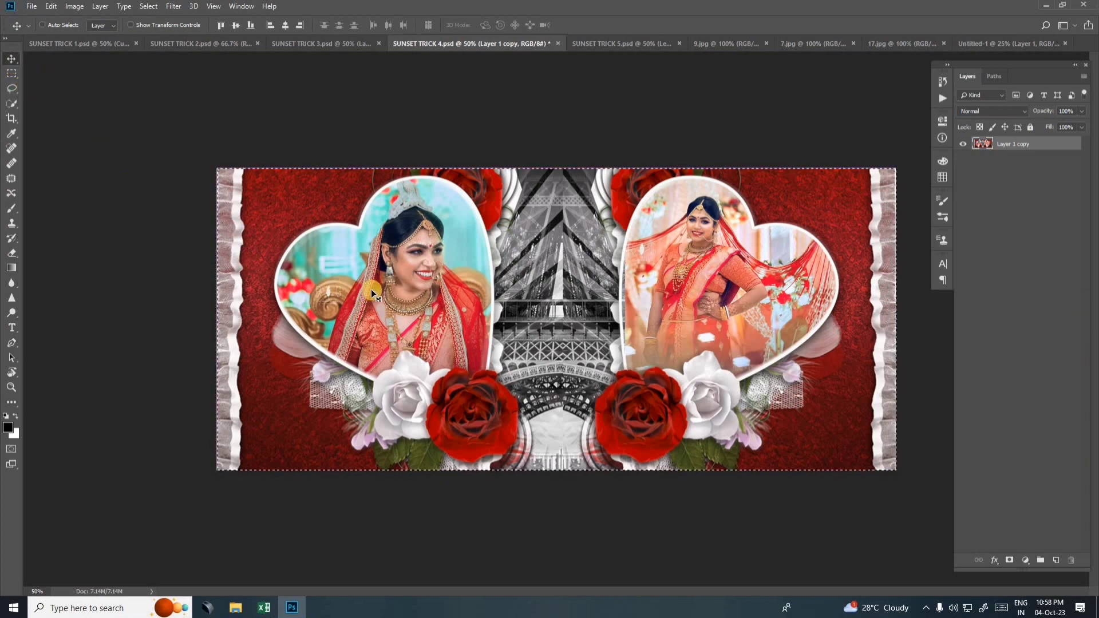
{"action": "key", "text": "ctrl"}
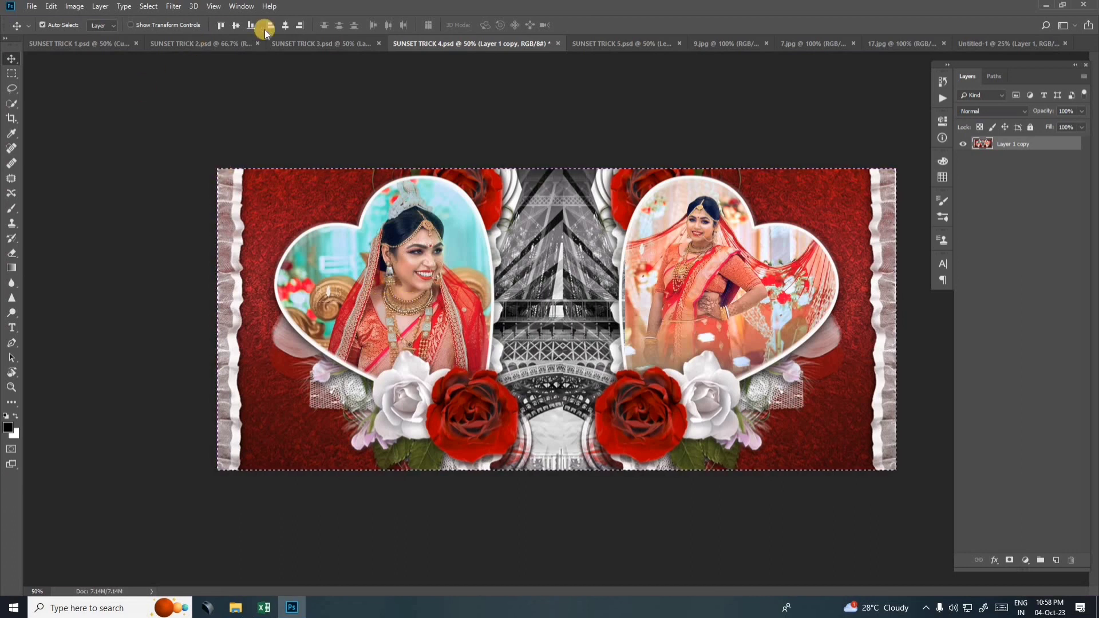
{"action": "left_click_drag", "start_coordinate": [266, 33], "coordinate": [882, 164]}
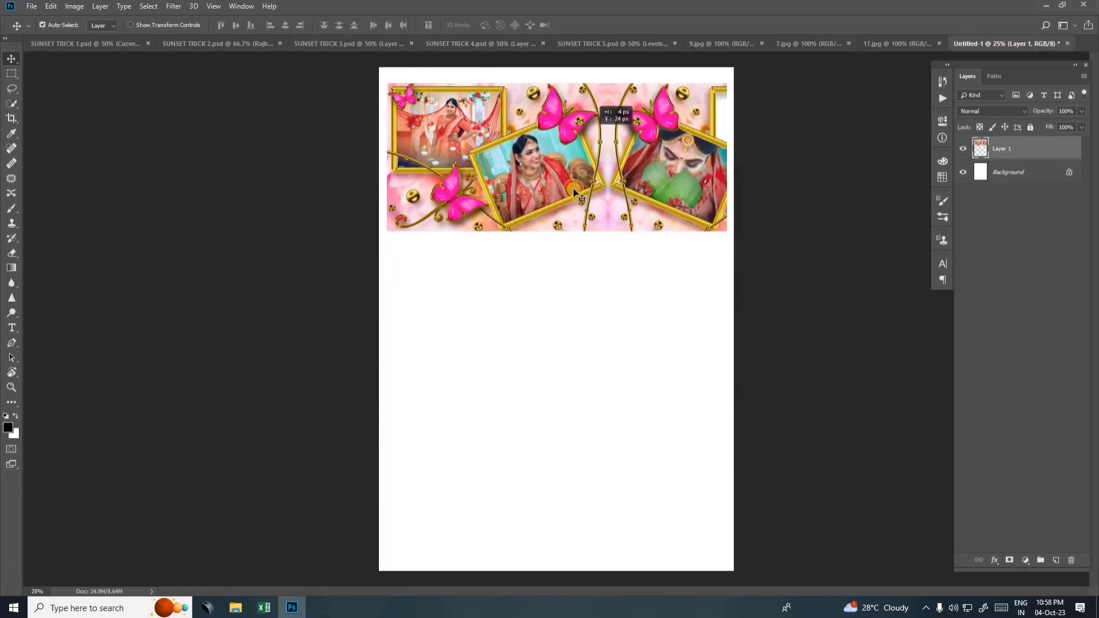
- Position the heart collage below the butterfly collage on the print page
{"action": "mouse_move", "coordinate": [549, 280]}
{"action": "left_mouse_down"}
{"action": "mouse_move", "coordinate": [541, 315]}
{"action": "mouse_move", "coordinate": [556, 316]}
{"action": "left_mouse_up"}
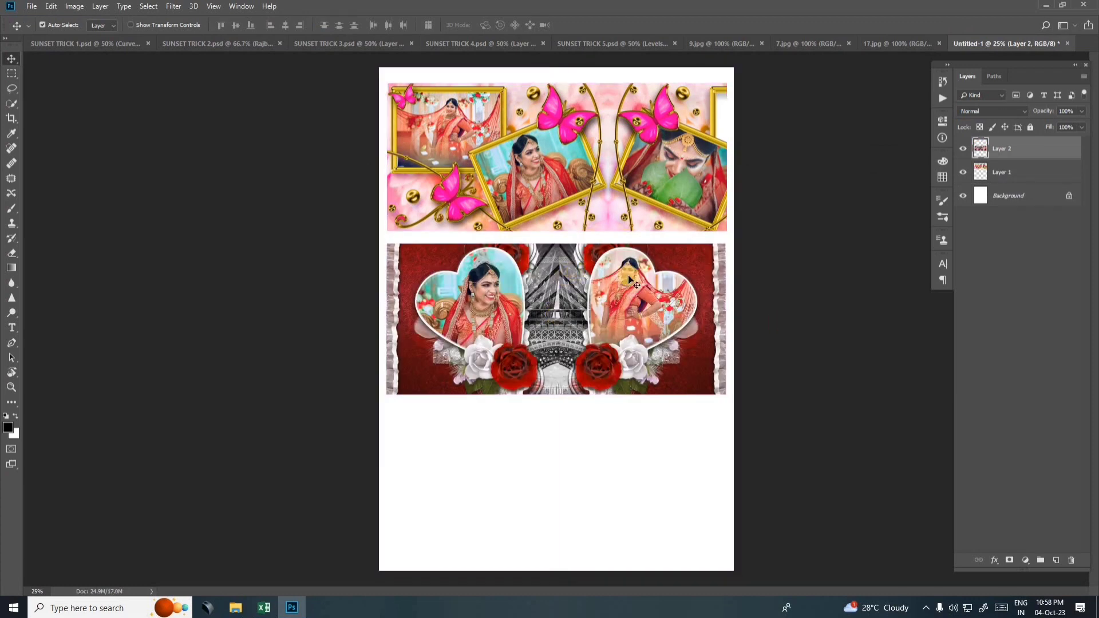
{"action": "left_click", "coordinate": [26, 6]}
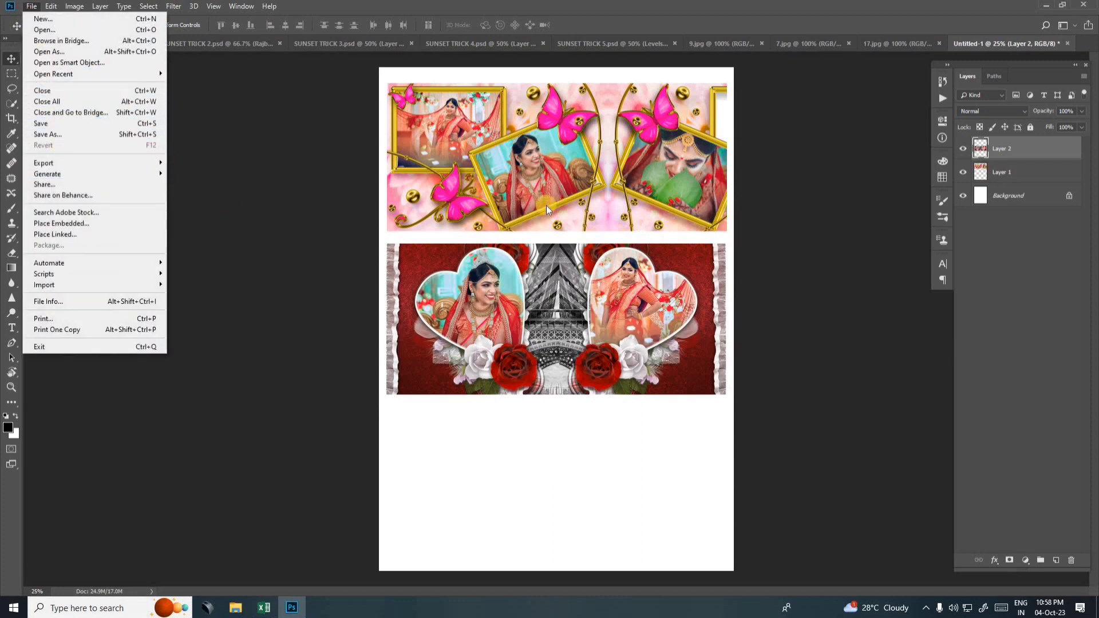
{"action": "left_click", "coordinate": [541, 188]}
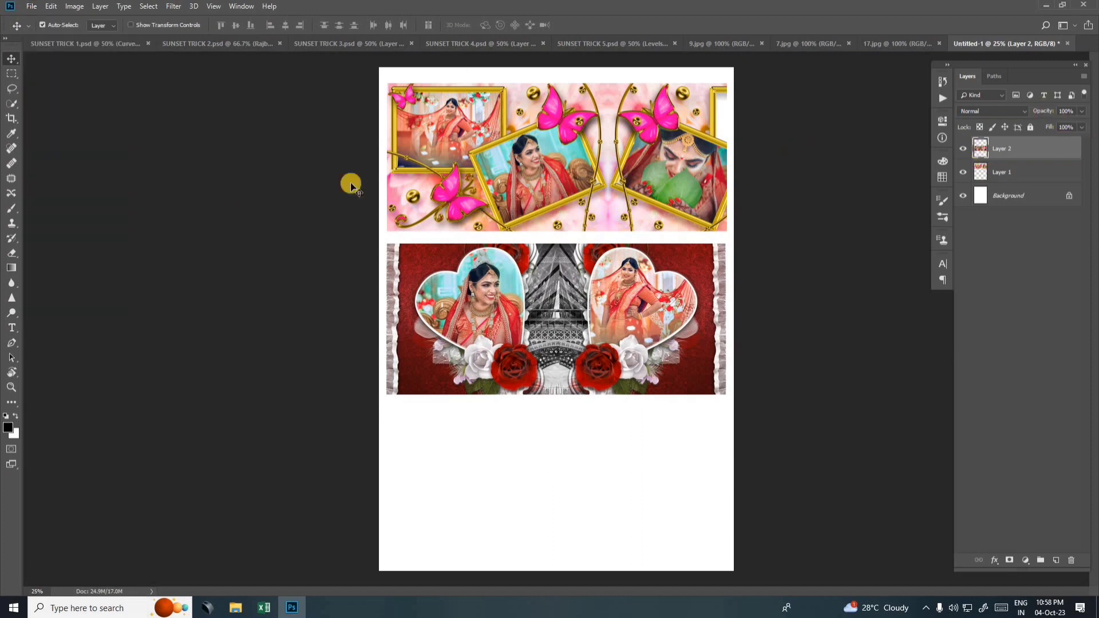
- In SUNSET TRICK 5, select Exposure 2 and hide the sample photos to reveal empty frames
{"action": "left_click", "coordinate": [452, 44]}
{"action": "left_click", "coordinate": [594, 38]}
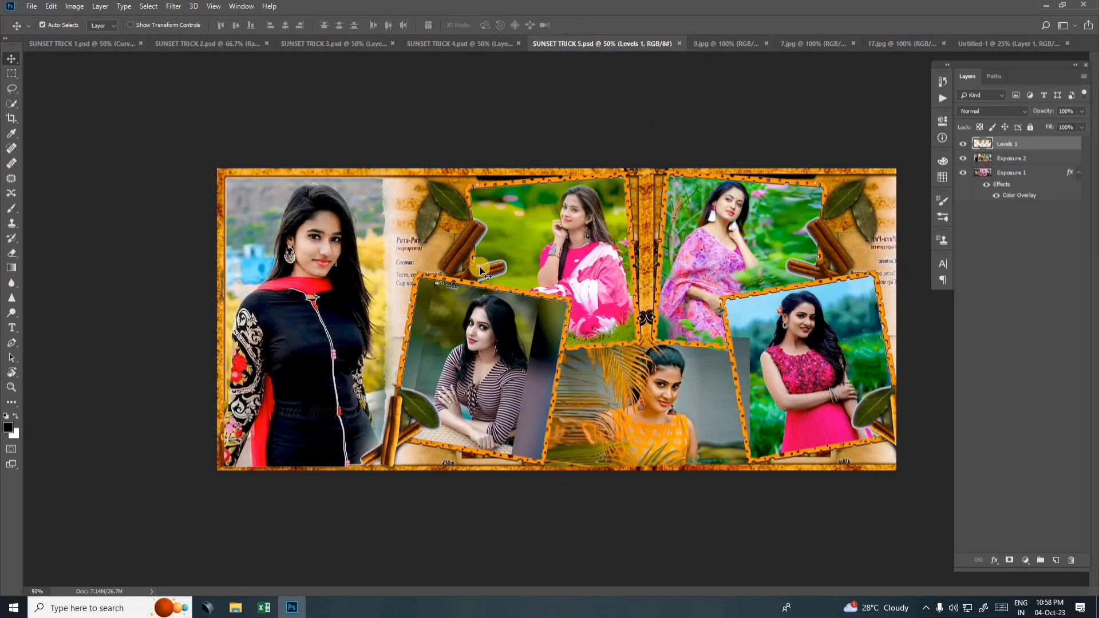
{"action": "key", "text": "alt+bracketleft"}
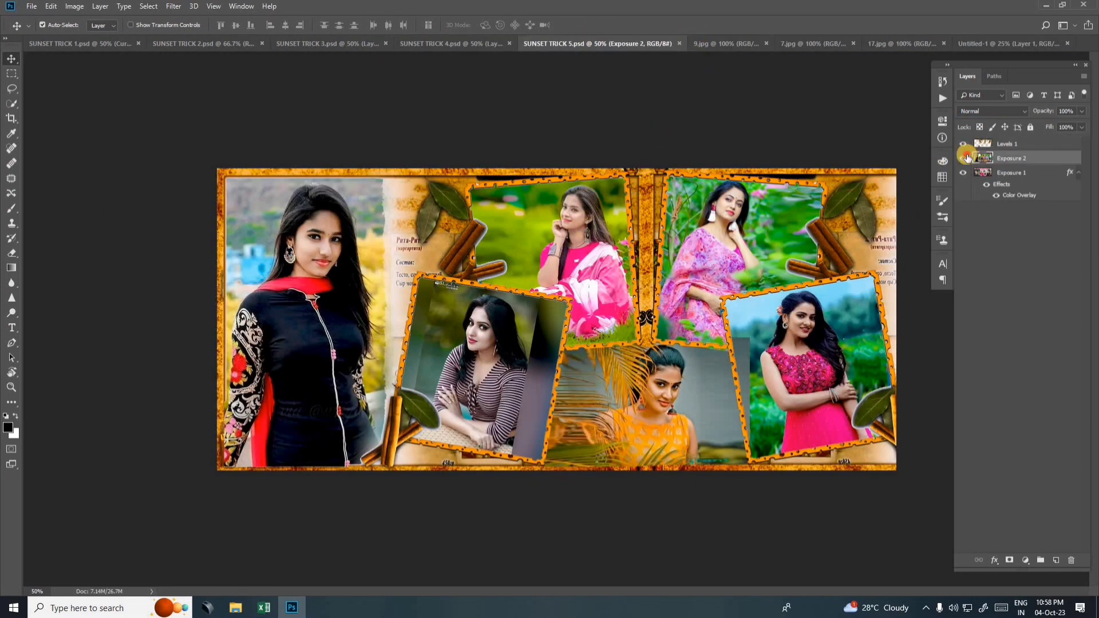
{"action": "left_click", "coordinate": [963, 158]}
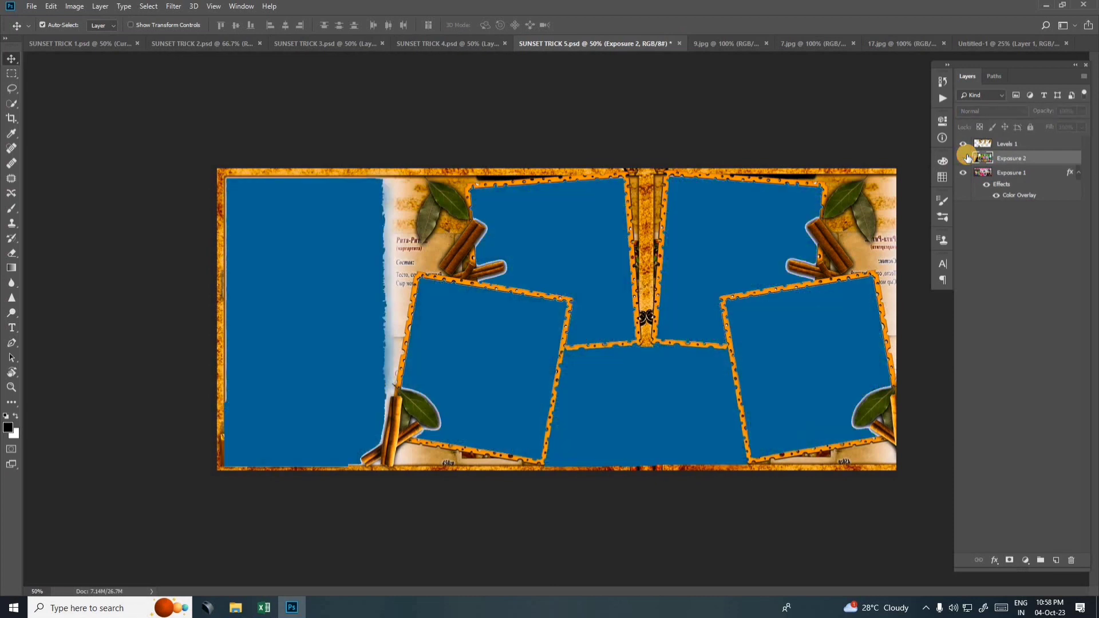
- Open 2.jpg, place the orange-veil bride in the left frame, and Alt-drag a duplicate toward the next frame
{"action": "left_click", "coordinate": [964, 158]}
{"action": "left_click", "coordinate": [964, 158]}
{"action": "key", "text": "ctrl"}
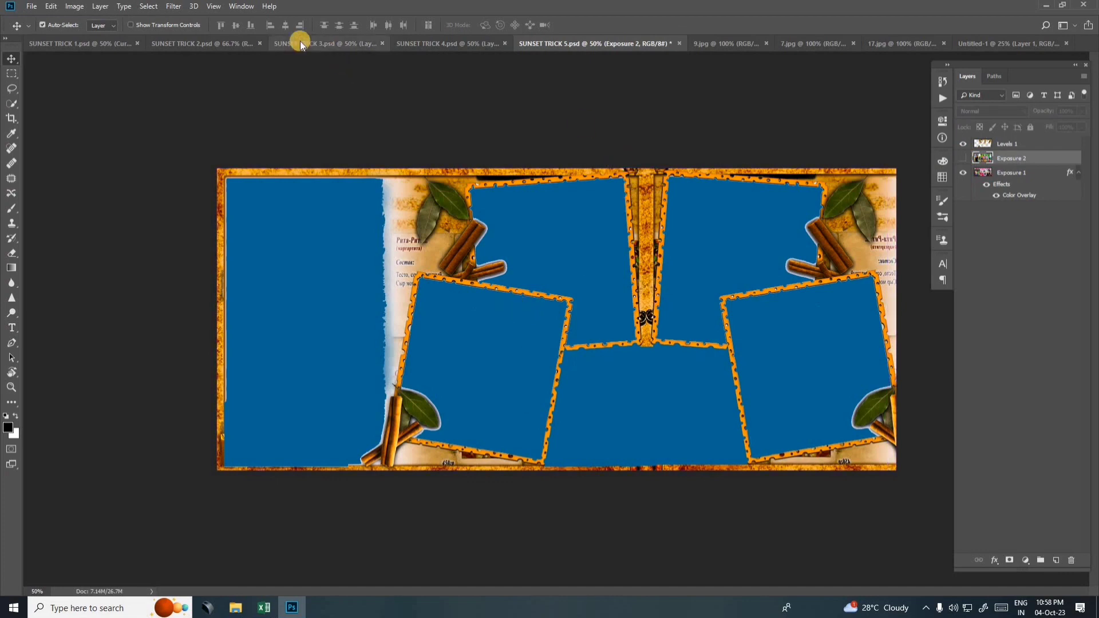
{"action": "key", "text": "ctrl+o"}
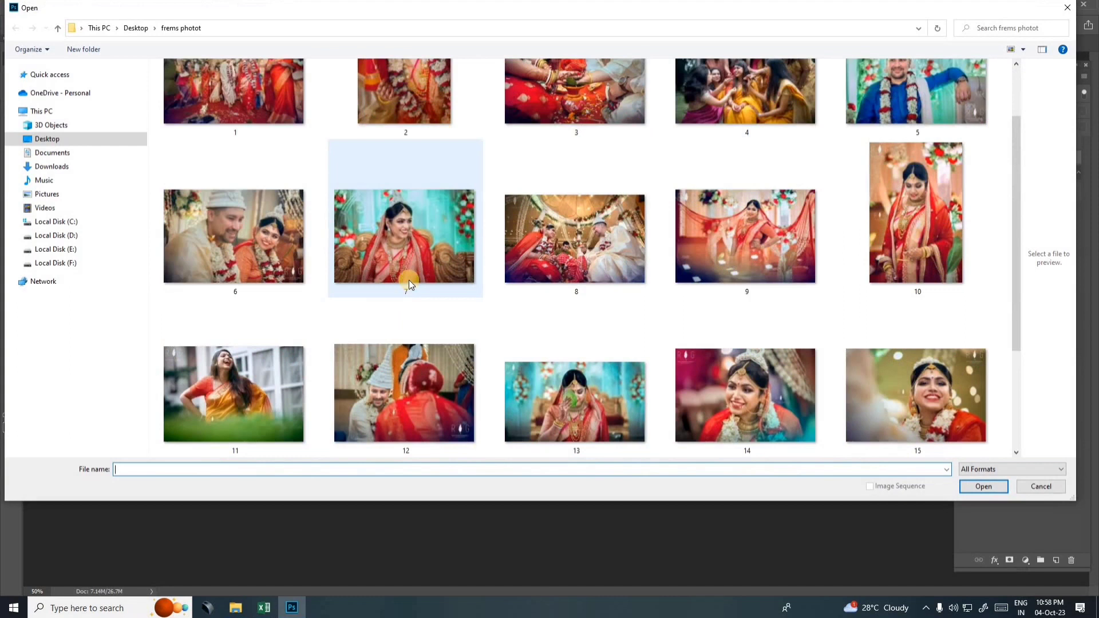
{"action": "scroll", "coordinate": [409, 280], "scroll_direction": "up", "scroll_amount": 1}
{"action": "double_click", "coordinate": [404, 140]}
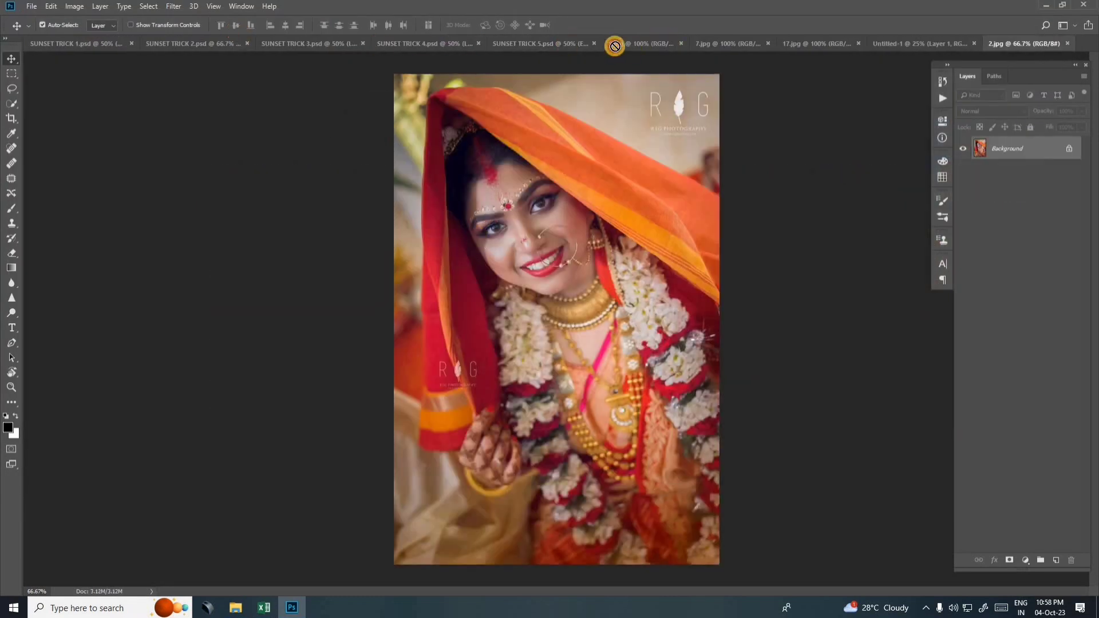
{"action": "left_click", "coordinate": [614, 46]}
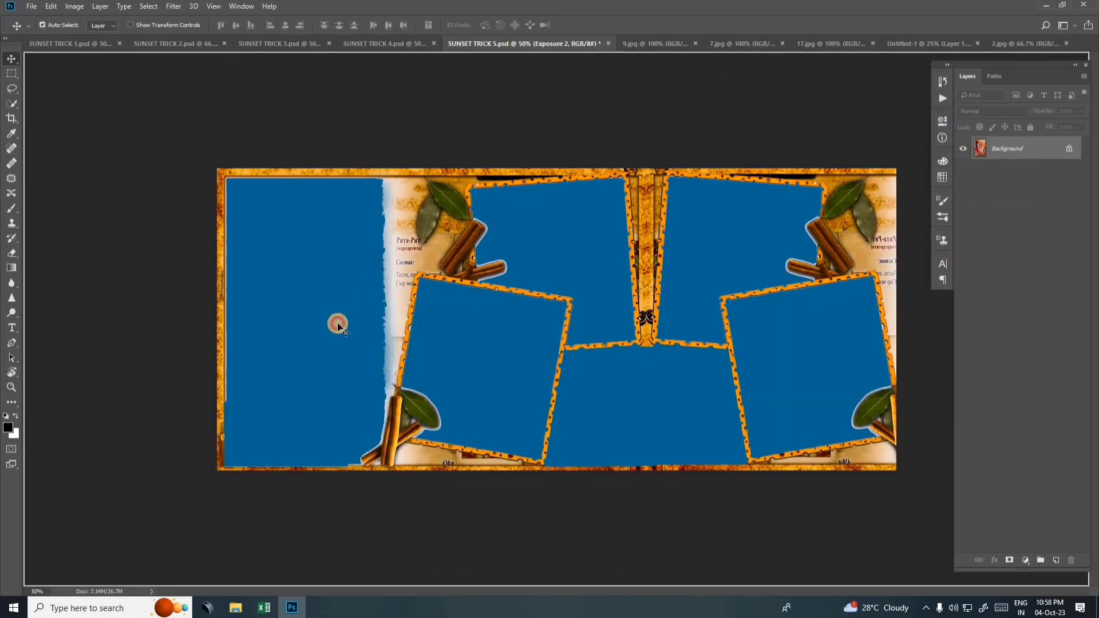
{"action": "mouse_move", "coordinate": [520, 40]}
{"action": "left_mouse_down"}
{"action": "mouse_move", "coordinate": [322, 317]}
{"action": "mouse_move", "coordinate": [315, 312]}
{"action": "left_mouse_up"}
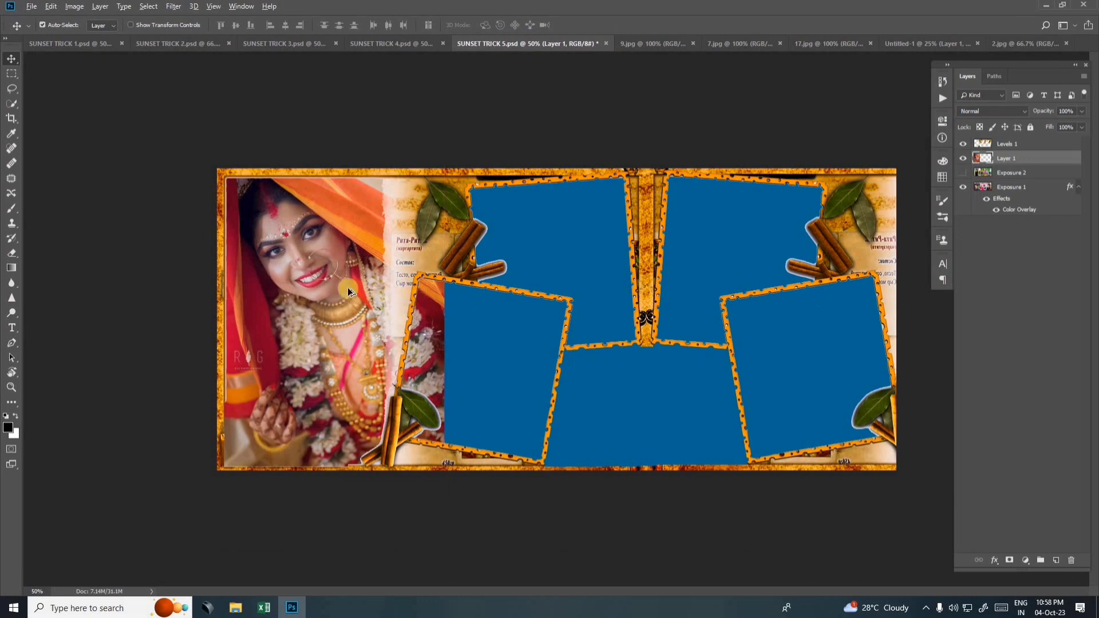
{"action": "left_click_drag", "start_coordinate": [422, 292], "coordinate": [490, 306]}
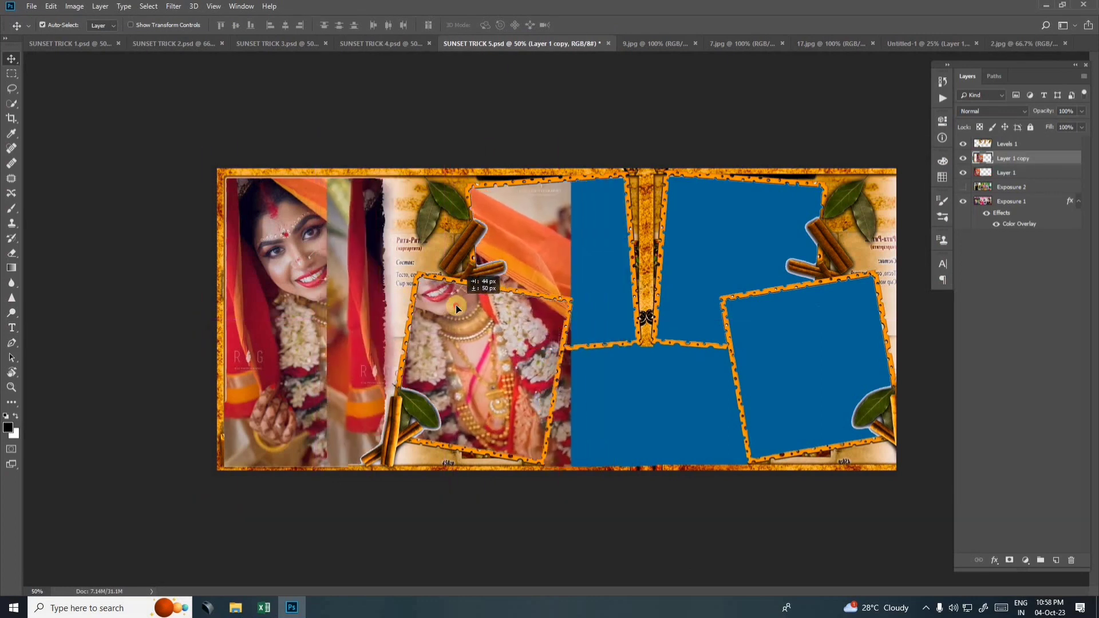
- Scale down the duplicated veiled-bride photo and fit it into the tilted second frame
{"action": "left_click_drag", "start_coordinate": [489, 307], "coordinate": [487, 314]}
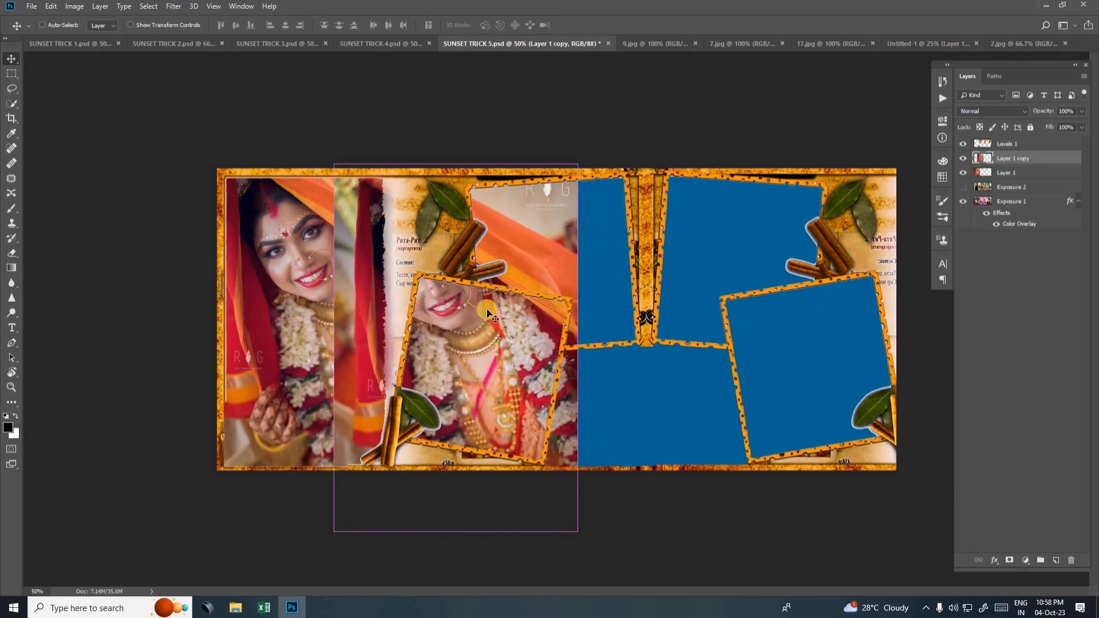
{"action": "key", "text": "ctrl+t"}
{"action": "left_click_drag", "start_coordinate": [566, 179], "coordinate": [544, 231]}
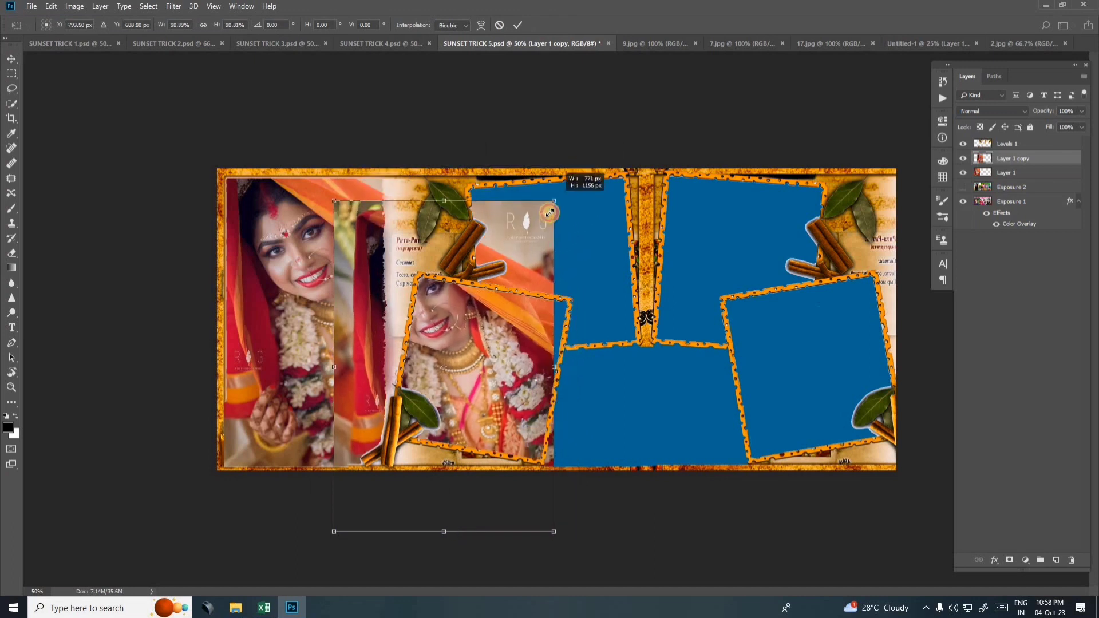
{"action": "left_click_drag", "start_coordinate": [467, 258], "coordinate": [504, 276]}
{"action": "left_click_drag", "start_coordinate": [576, 539], "coordinate": [573, 533]}
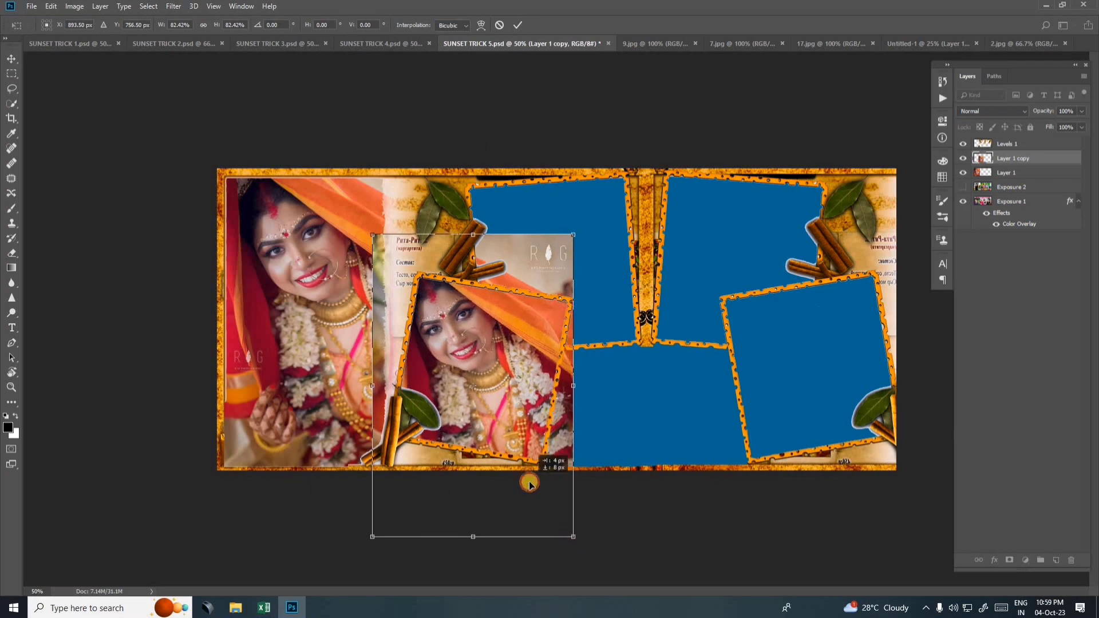
{"action": "key", "text": "Return"}
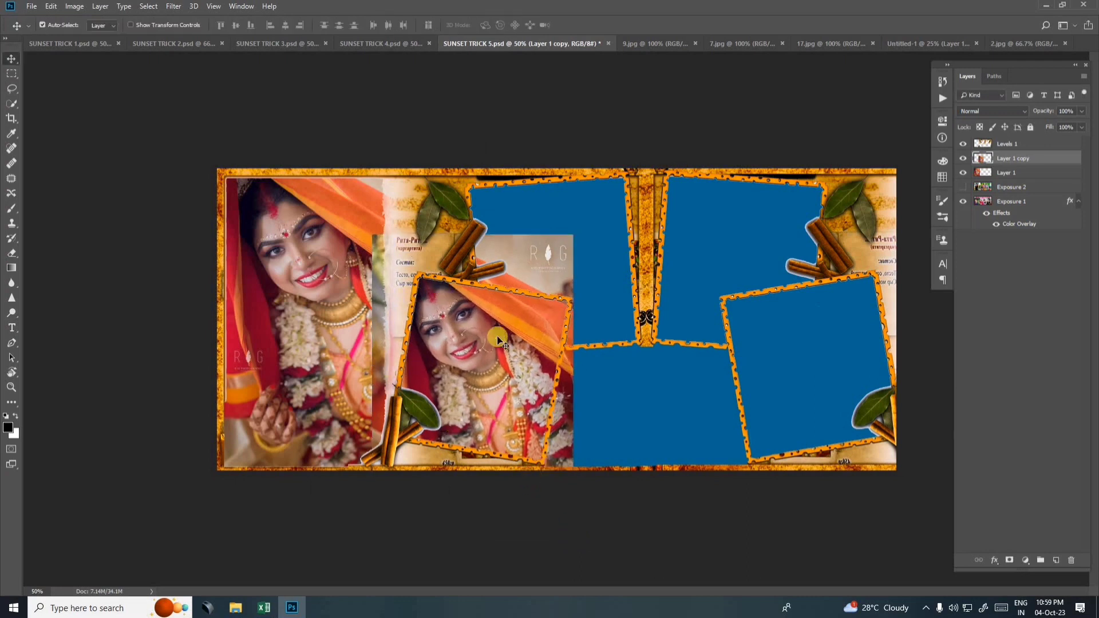
{"action": "right_click", "coordinate": [399, 264]}
- Switch to the Eraser, zoom in and raise the brush hardness, undoing an accidental erase
{"action": "left_click", "coordinate": [415, 267]}
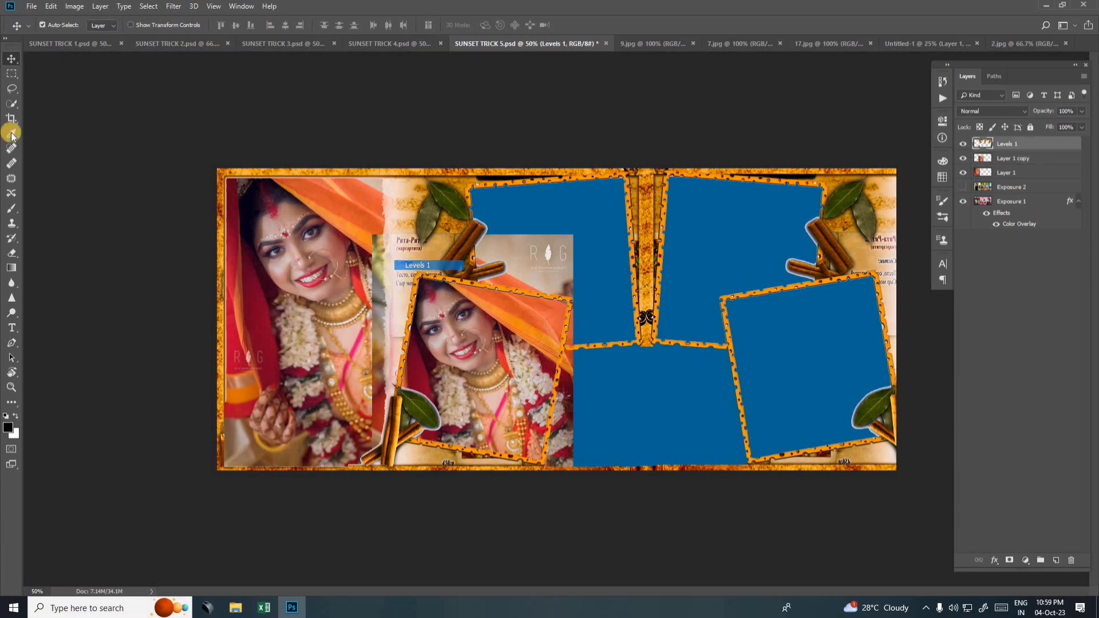
{"action": "left_click", "coordinate": [12, 254]}
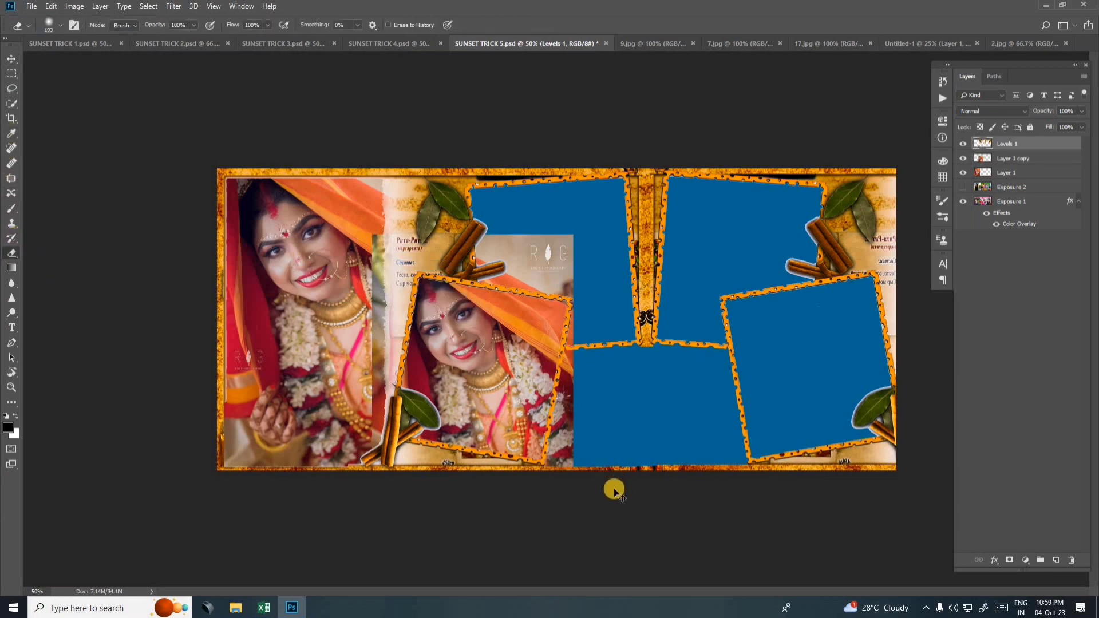
{"action": "key", "text": "ctrl+plus"}
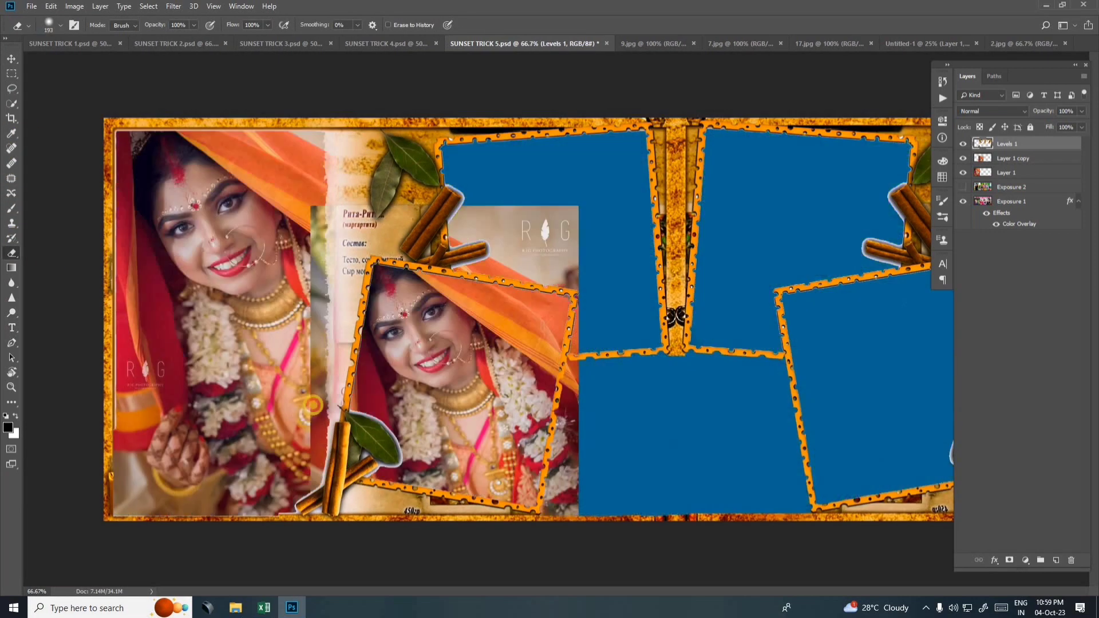
{"action": "left_click", "coordinate": [62, 26]}
{"action": "left_click_drag", "start_coordinate": [73, 89], "coordinate": [125, 89]}
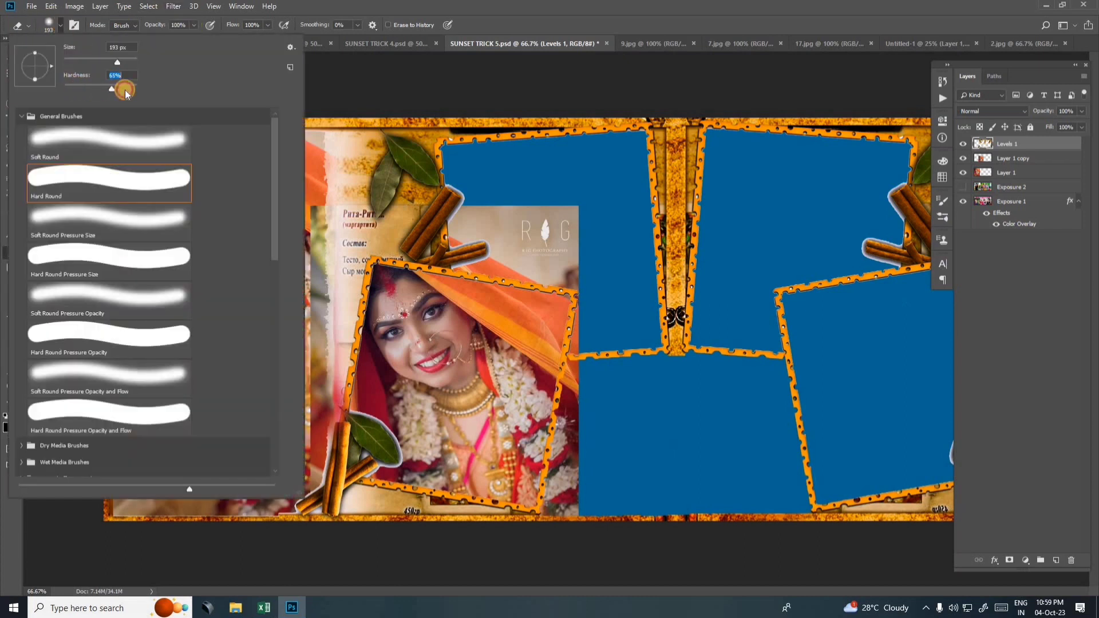
{"action": "left_click", "coordinate": [396, 172]}
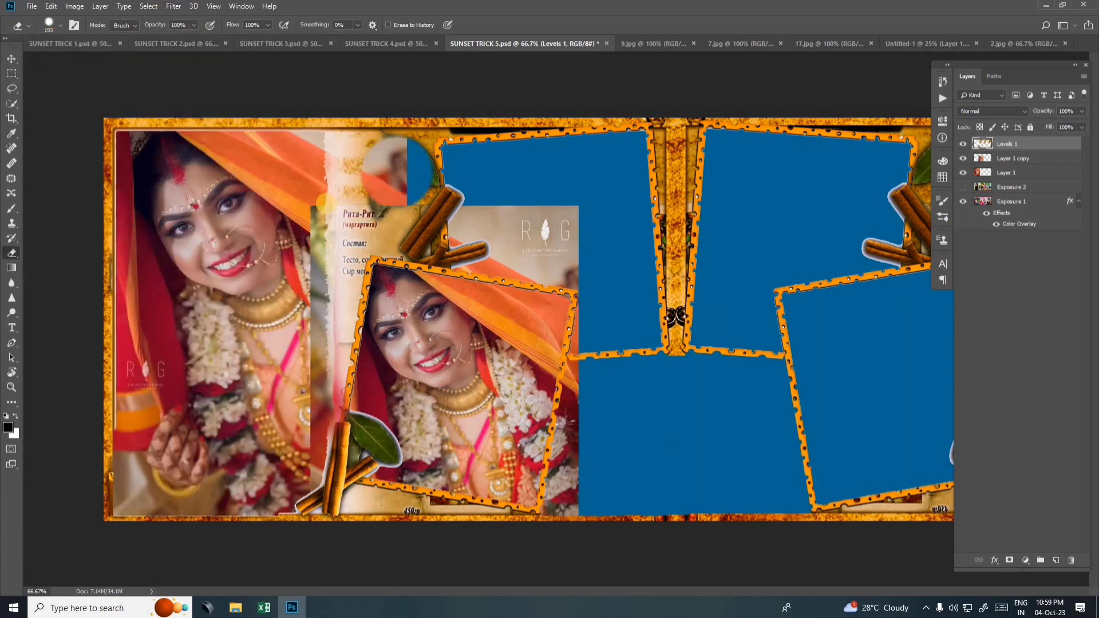
{"action": "key", "text": "ctrl+z"}
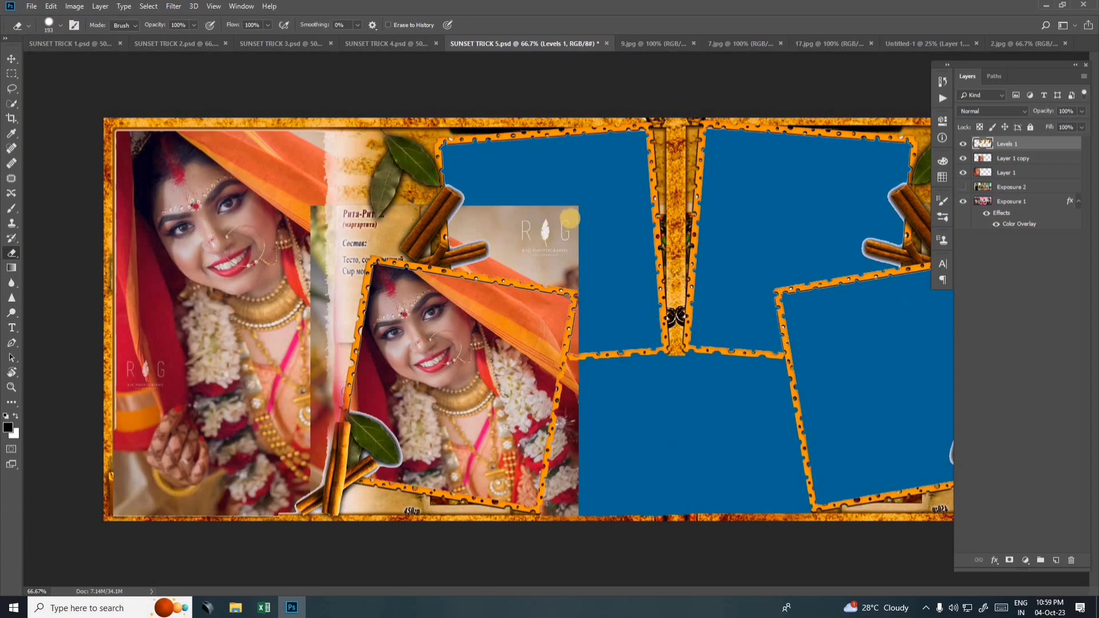
- On Layer 1 copy, erase the photo spilling past the tilted frame, then zoom out
{"action": "key", "text": "v"}
{"action": "right_click", "coordinate": [528, 228]}
{"action": "left_click", "coordinate": [549, 236]}
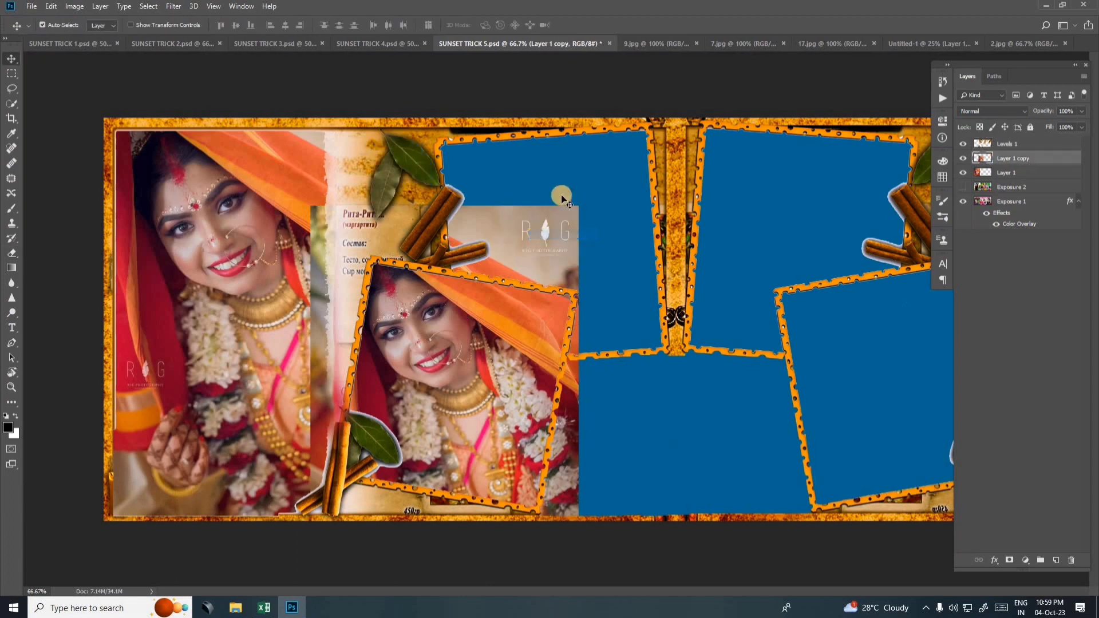
{"action": "left_click", "coordinate": [12, 252]}
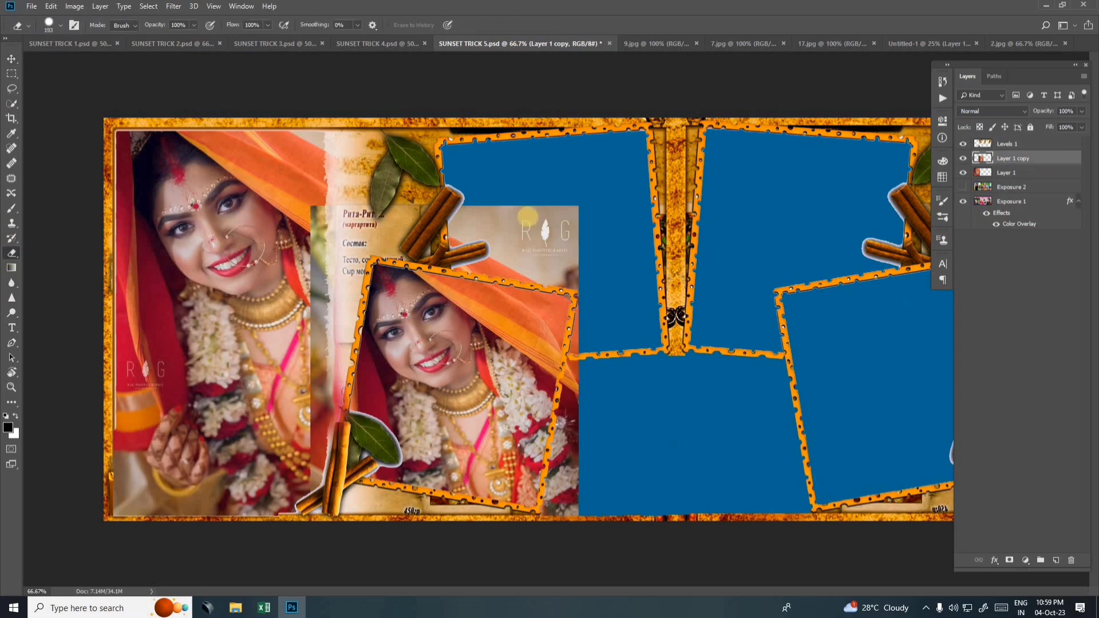
{"action": "mouse_move", "coordinate": [570, 213]}
{"action": "left_mouse_down"}
{"action": "mouse_move", "coordinate": [321, 229]}
{"action": "mouse_move", "coordinate": [335, 269]}
{"action": "left_mouse_up"}
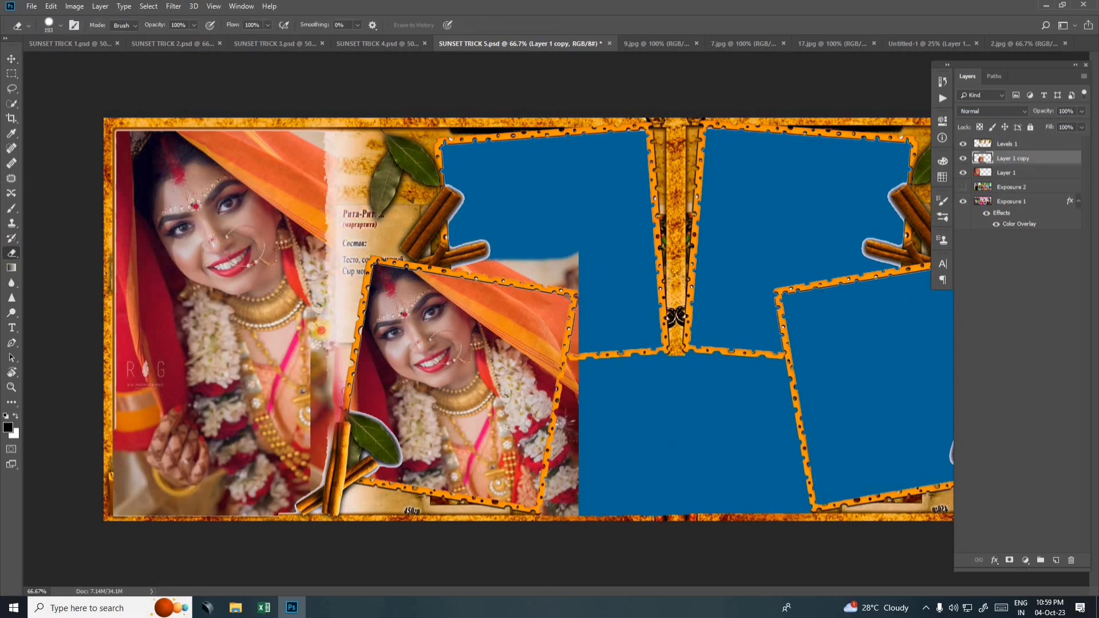
{"action": "mouse_move", "coordinate": [321, 330]}
{"action": "left_mouse_down"}
{"action": "mouse_move", "coordinate": [323, 406]}
{"action": "mouse_move", "coordinate": [300, 462]}
{"action": "left_mouse_up"}
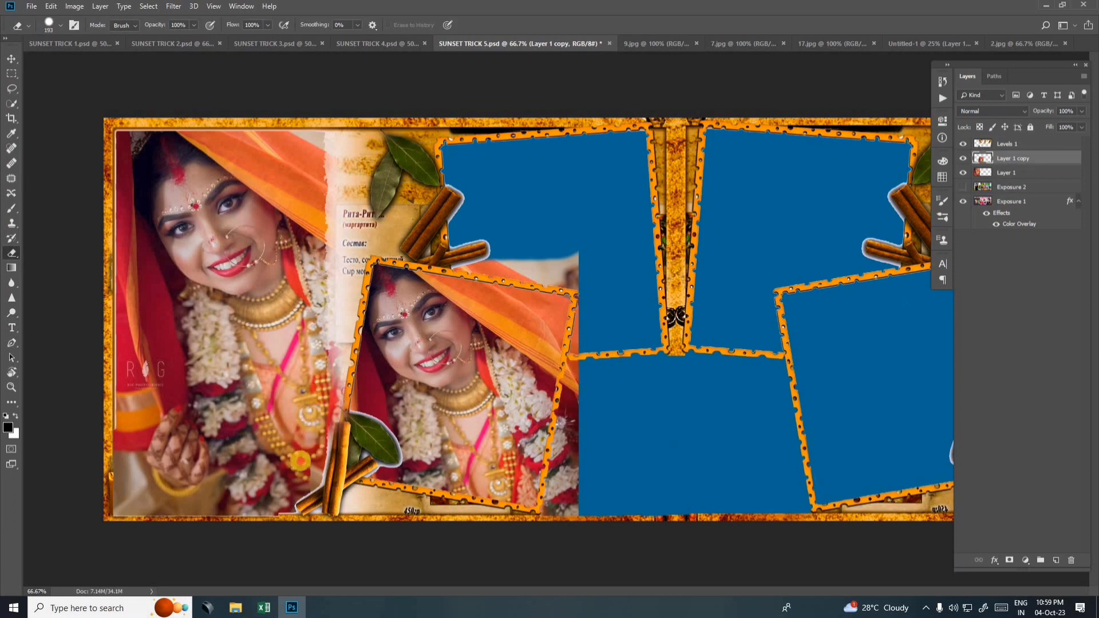
{"action": "left_click_drag", "start_coordinate": [481, 242], "coordinate": [605, 282]}
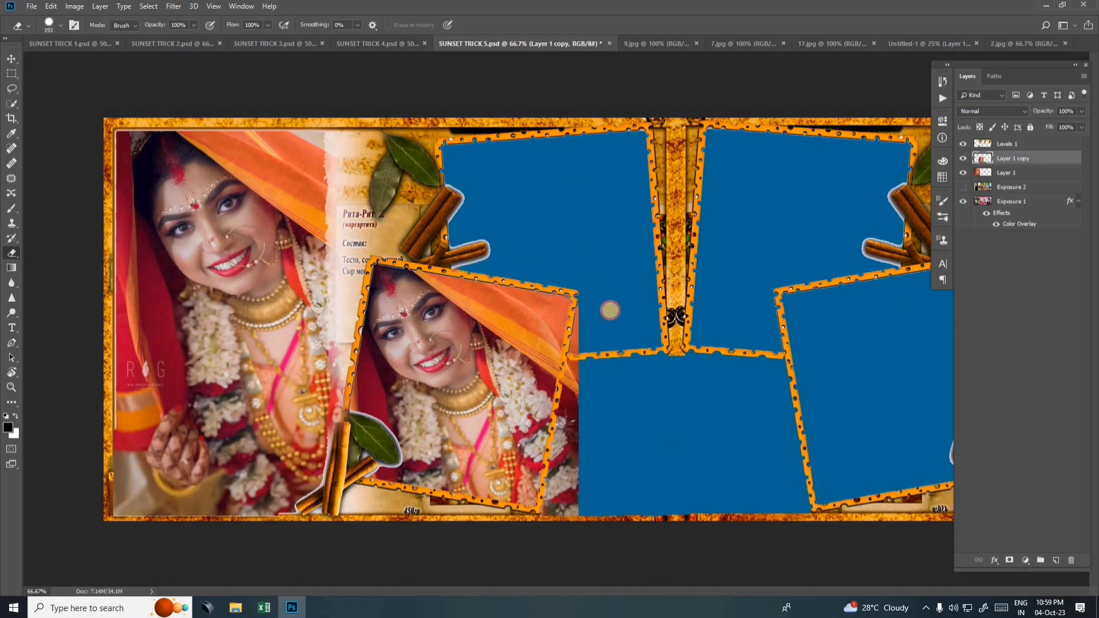
{"action": "mouse_move", "coordinate": [605, 282]}
{"action": "left_mouse_down"}
{"action": "mouse_move", "coordinate": [570, 506]}
{"action": "mouse_move", "coordinate": [598, 383]}
{"action": "left_mouse_up"}
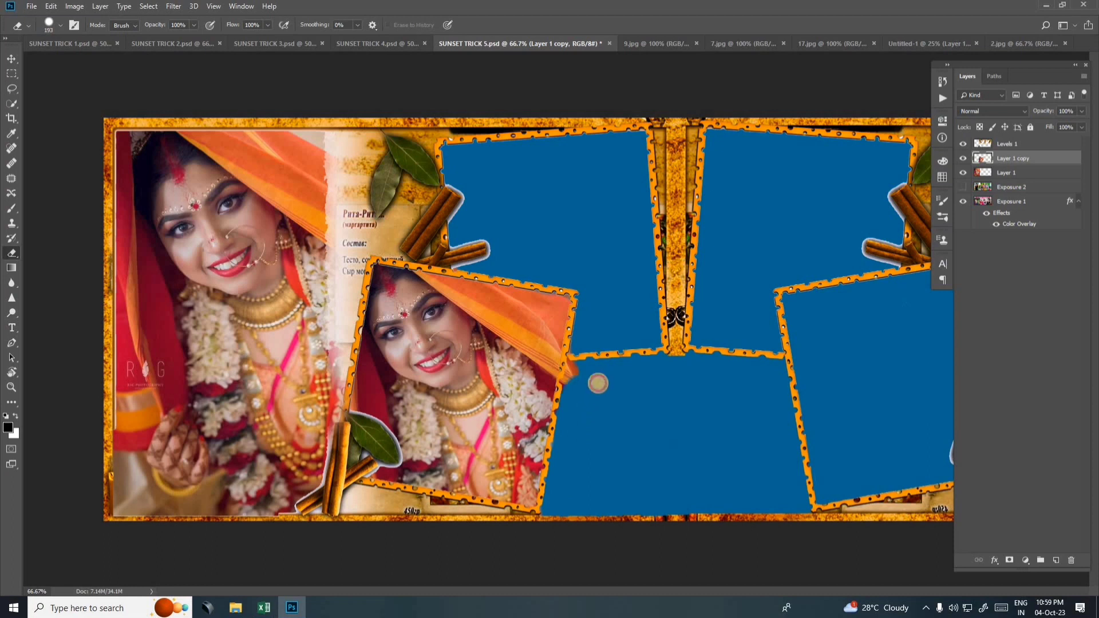
{"action": "key", "text": "ctrl+minus"}
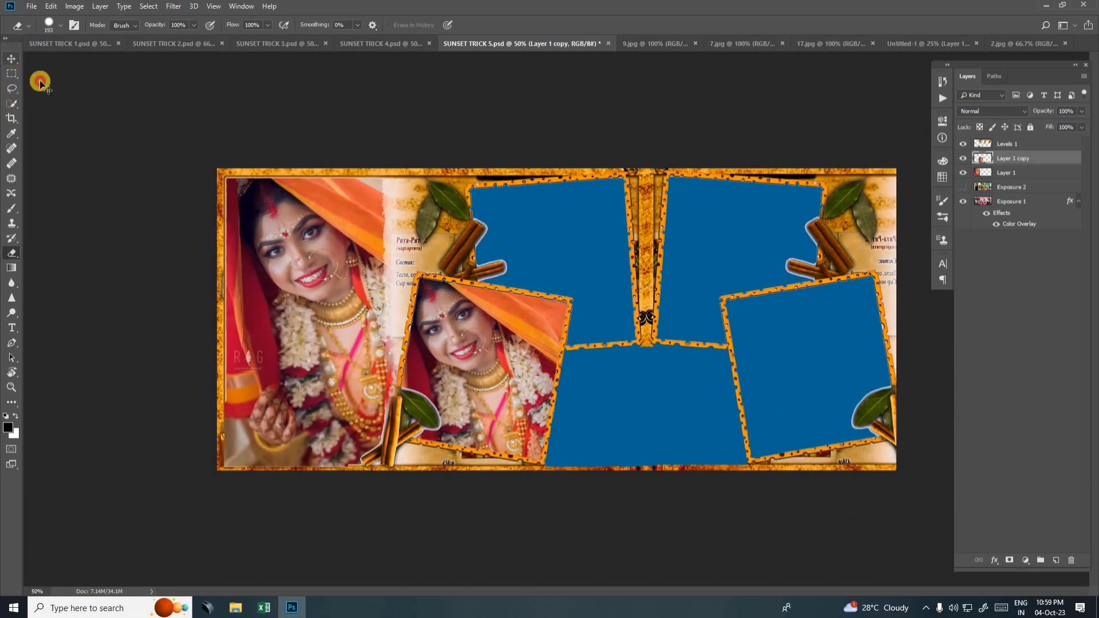
- Place a Layer 1 copy 2 bride photo in the top-middle frame, beneath Levels 1
{"action": "key", "text": "v"}
{"action": "left_click_drag", "start_coordinate": [480, 359], "coordinate": [551, 228]}
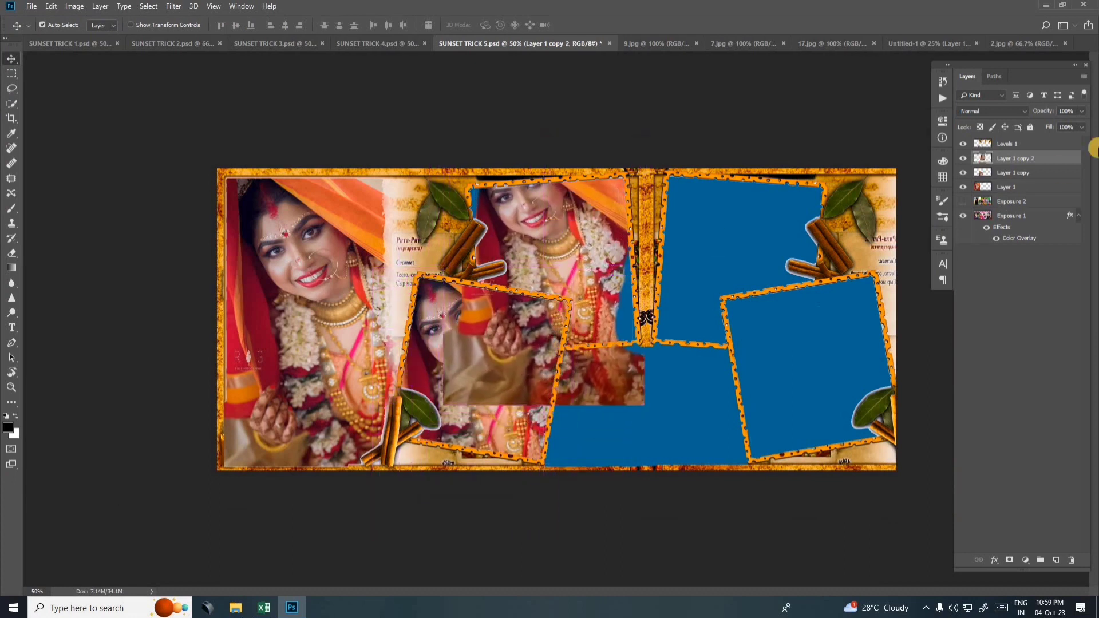
{"action": "left_click_drag", "start_coordinate": [1052, 138], "coordinate": [1053, 140]}
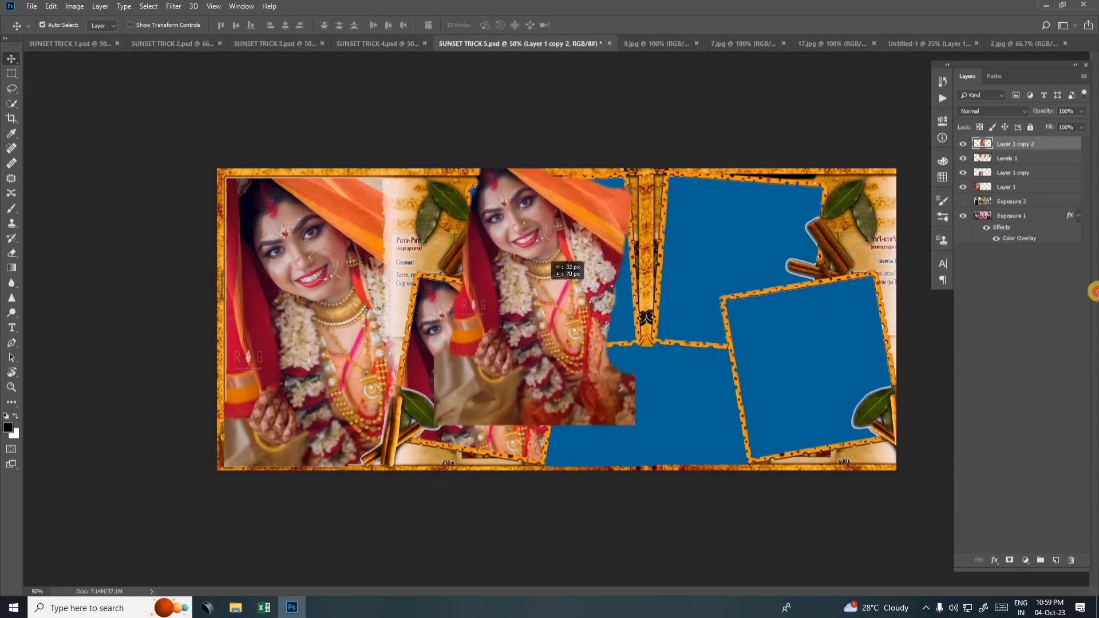
{"action": "left_click_drag", "start_coordinate": [550, 315], "coordinate": [523, 256]}
{"action": "left_click", "coordinate": [524, 226]}
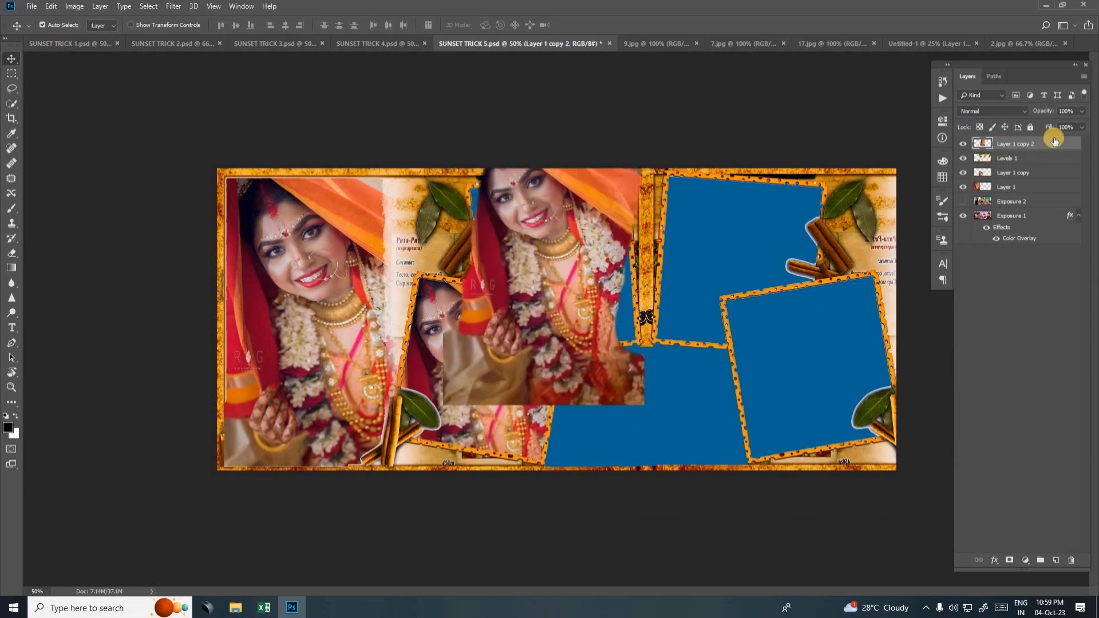
{"action": "left_click_drag", "start_coordinate": [1057, 141], "coordinate": [1055, 163]}
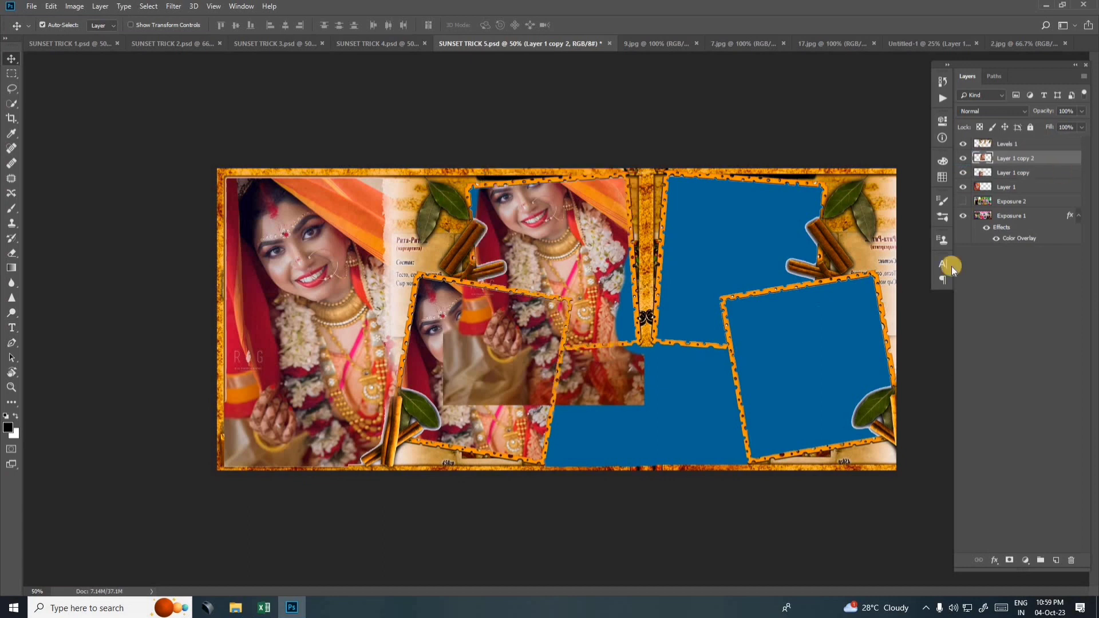
{"action": "left_click_drag", "start_coordinate": [541, 255], "coordinate": [545, 272]}
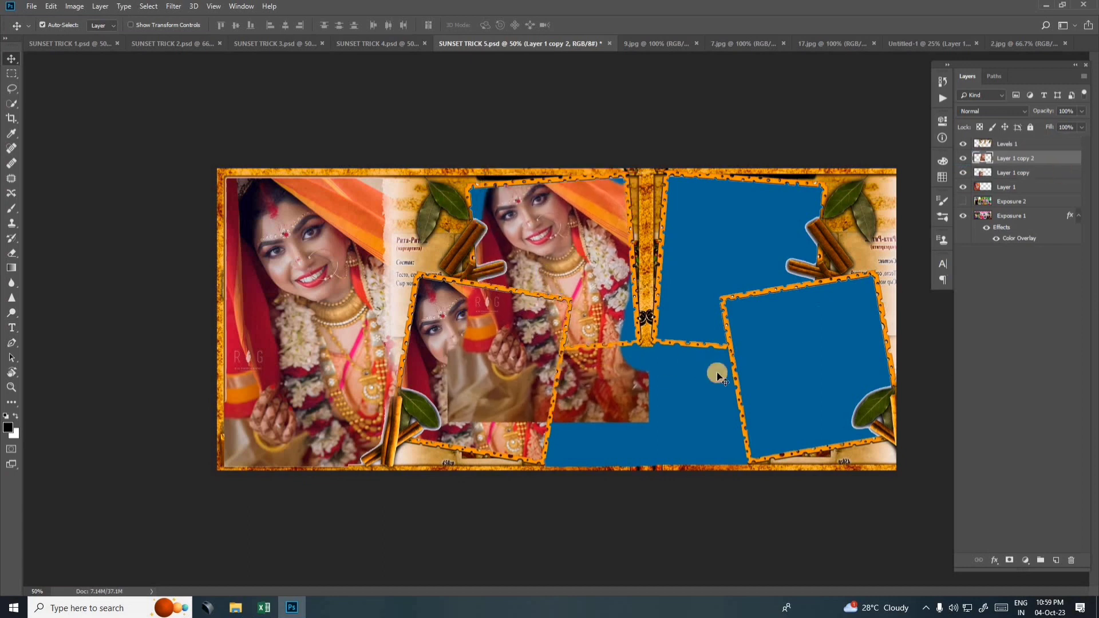
- Zoom out, switch to the 9.jpg document, and minimize Photoshop
{"action": "key", "text": "ctrl+minus"}
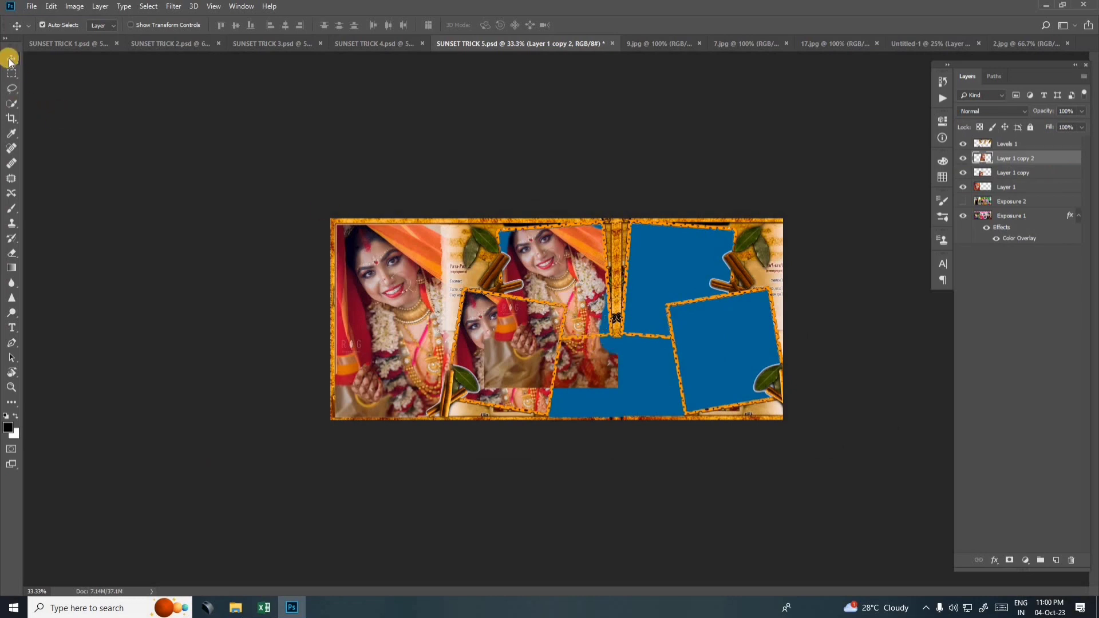
{"action": "left_click", "coordinate": [659, 43]}
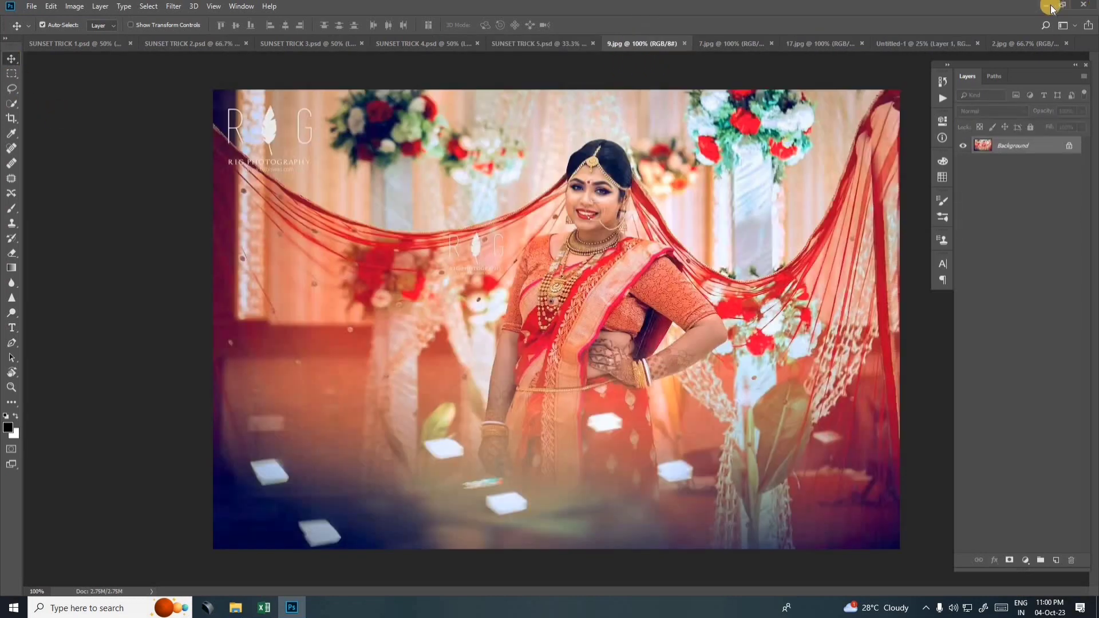
{"action": "left_click", "coordinate": [1042, 6]}
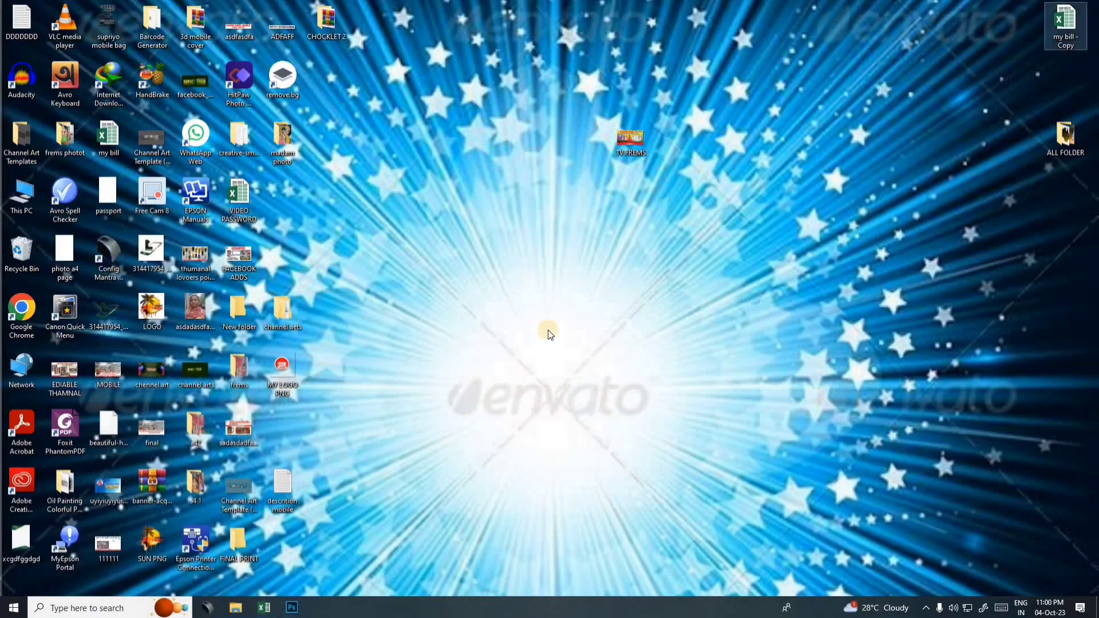
- Browse This PC to Local Disk (E:) in a maximized File Explorer window
{"action": "double_click", "coordinate": [30, 197]}
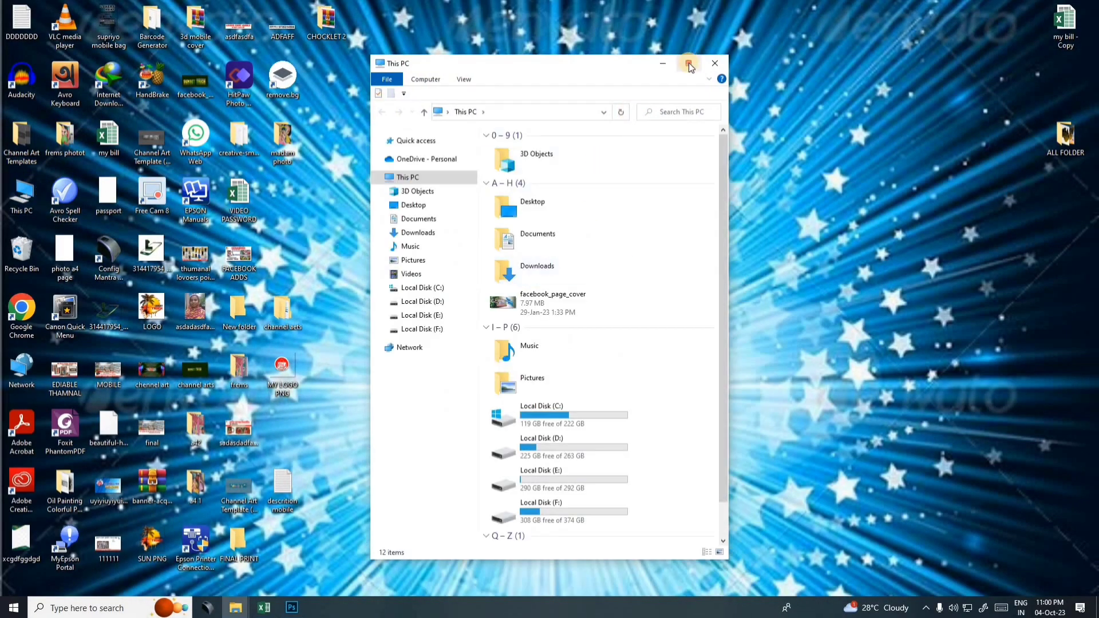
{"action": "double_click", "coordinate": [690, 83]}
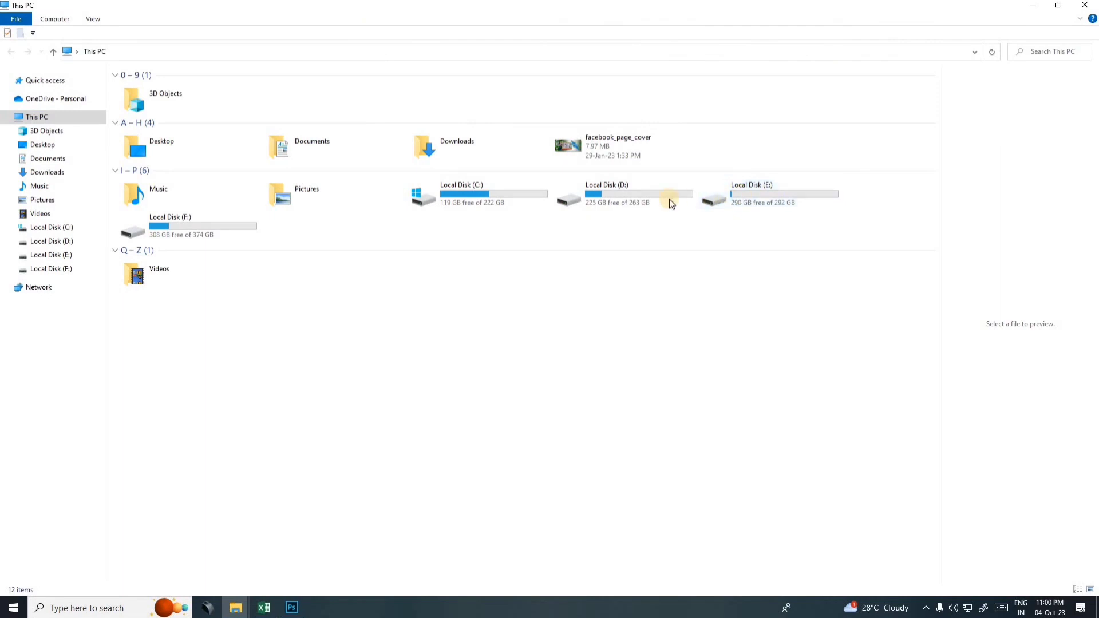
{"action": "left_click", "coordinate": [772, 204]}
{"action": "double_click", "coordinate": [773, 204]}
{"action": "double_click", "coordinate": [204, 112]}
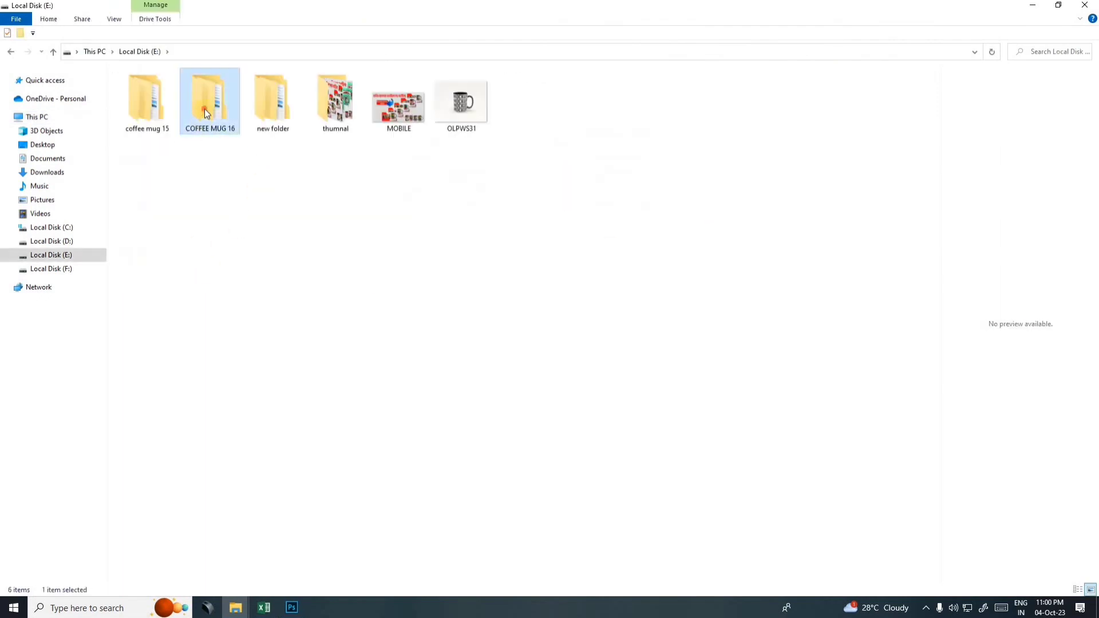
{"action": "left_click", "coordinate": [157, 91]}
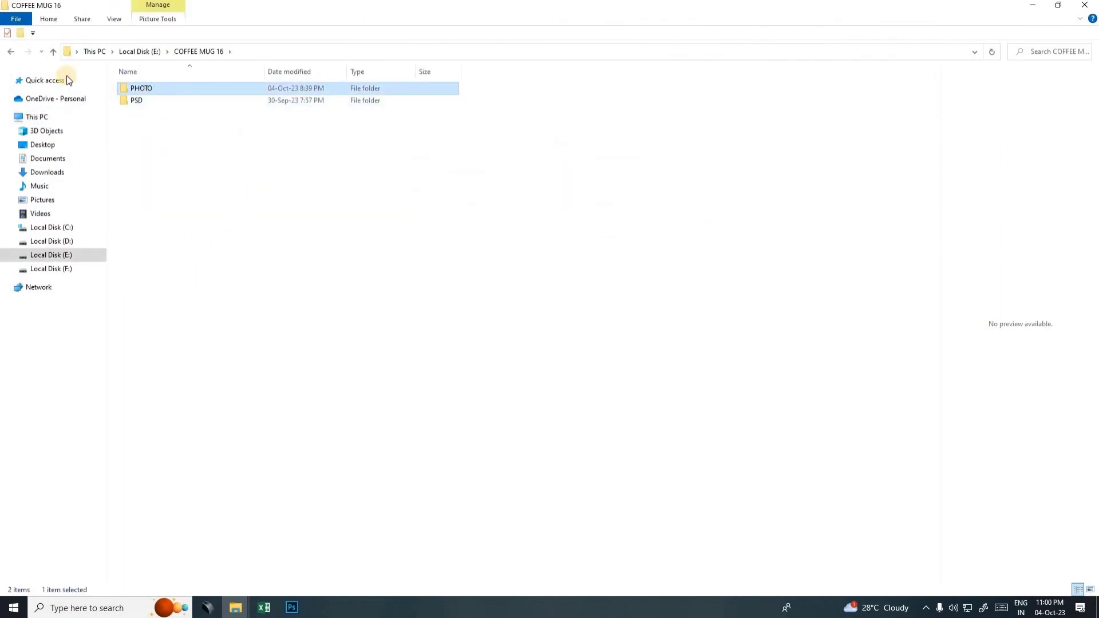
{"action": "left_click", "coordinate": [53, 51]}
- Open the coffee mug 16 image from the thumnal folder in Photos
{"action": "double_click", "coordinate": [326, 108]}
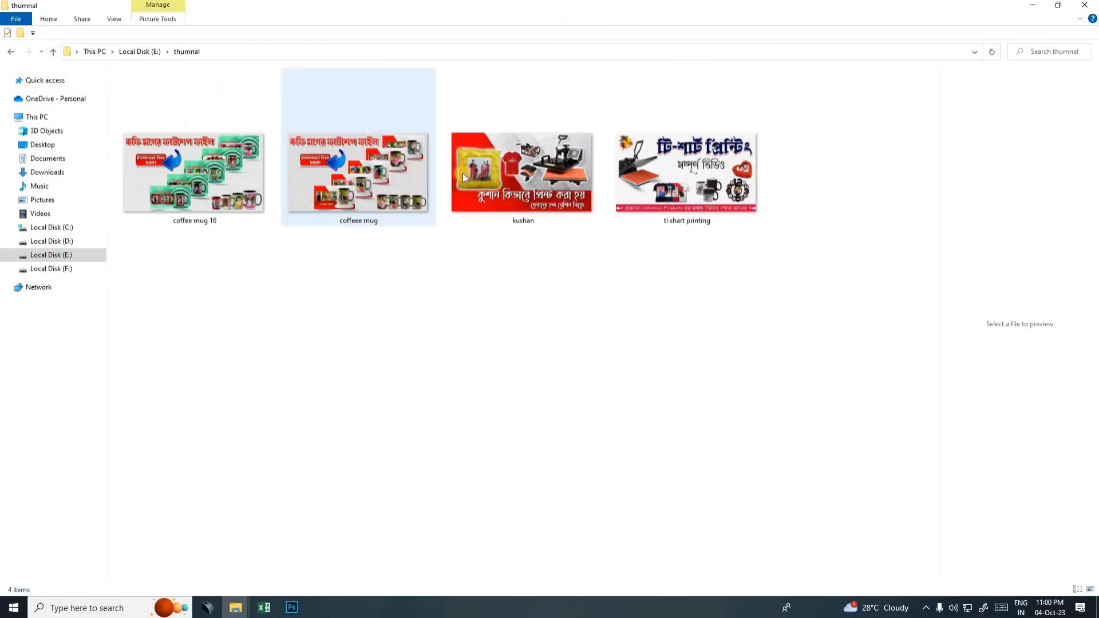
{"action": "left_click", "coordinate": [198, 183]}
{"action": "right_click", "coordinate": [200, 184]}
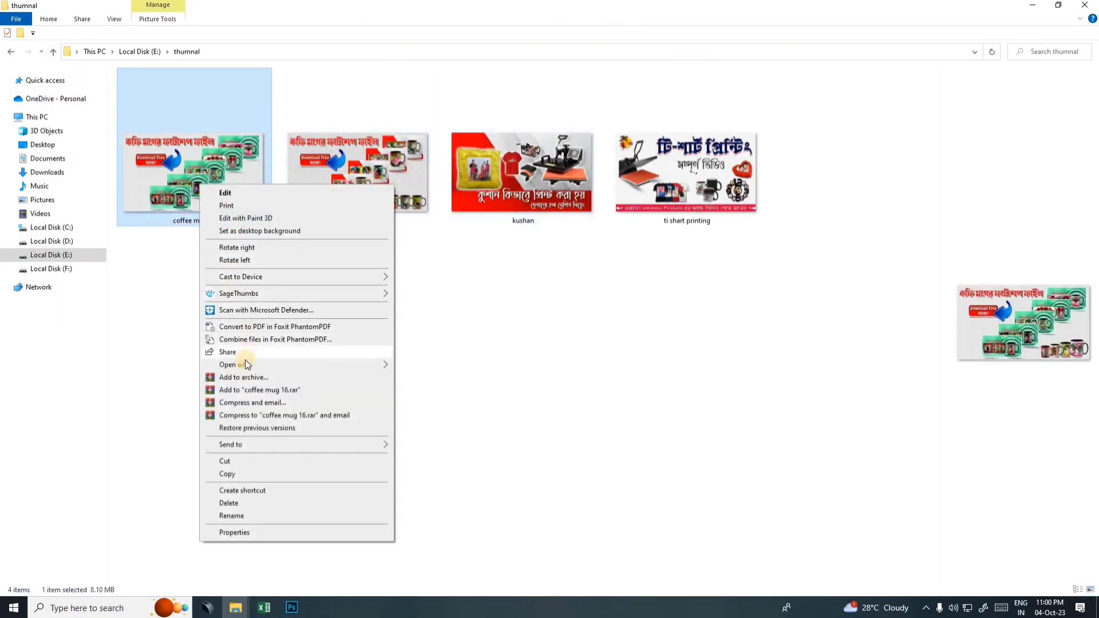
{"action": "mouse_move", "coordinate": [235, 365]}
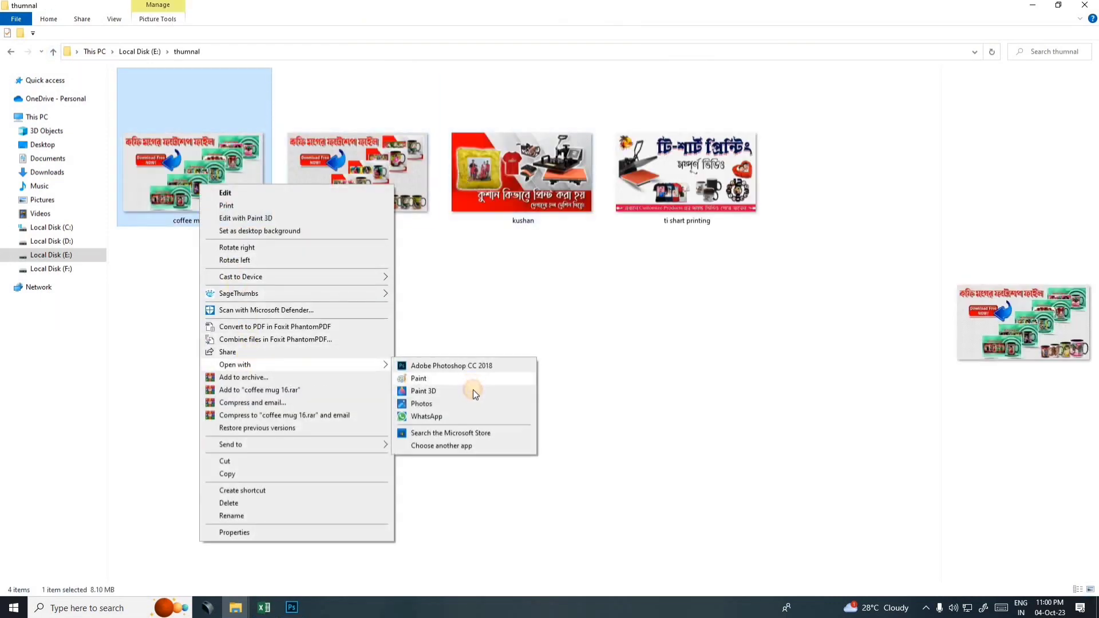
{"action": "left_click", "coordinate": [475, 404]}
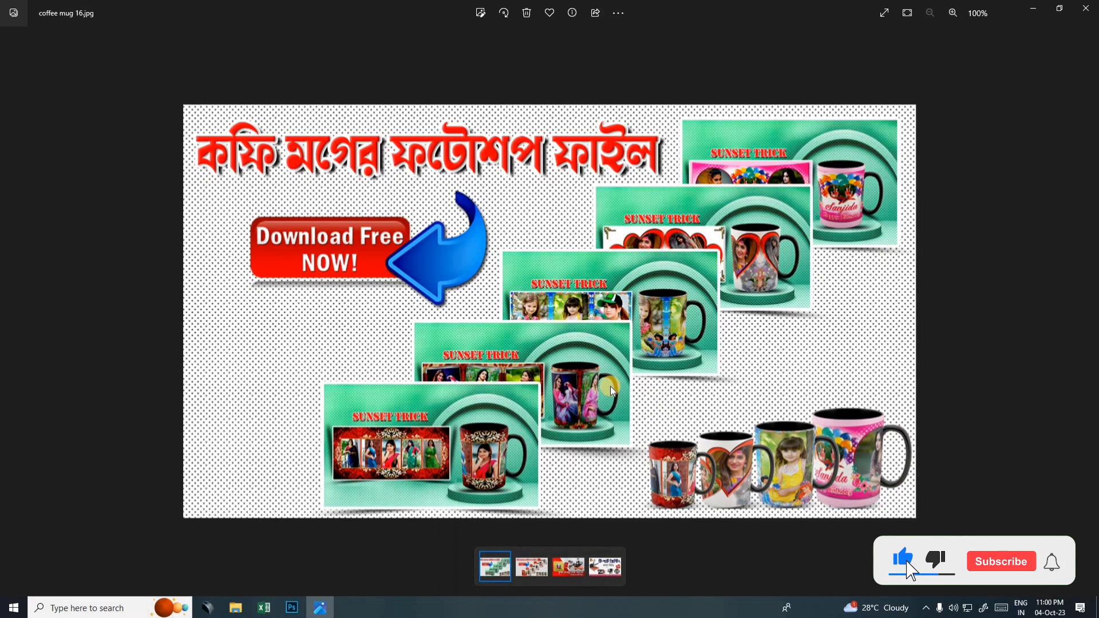
- Zoom in and out on the coffee mug 16 image with the mouse wheel
{"action": "scroll", "coordinate": [613, 392], "scroll_direction": "up", "scroll_amount": 1}
{"action": "scroll", "coordinate": [614, 393], "scroll_direction": "down", "scroll_amount": 1}
{"action": "scroll", "coordinate": [613, 392], "scroll_direction": "up", "scroll_amount": 1}
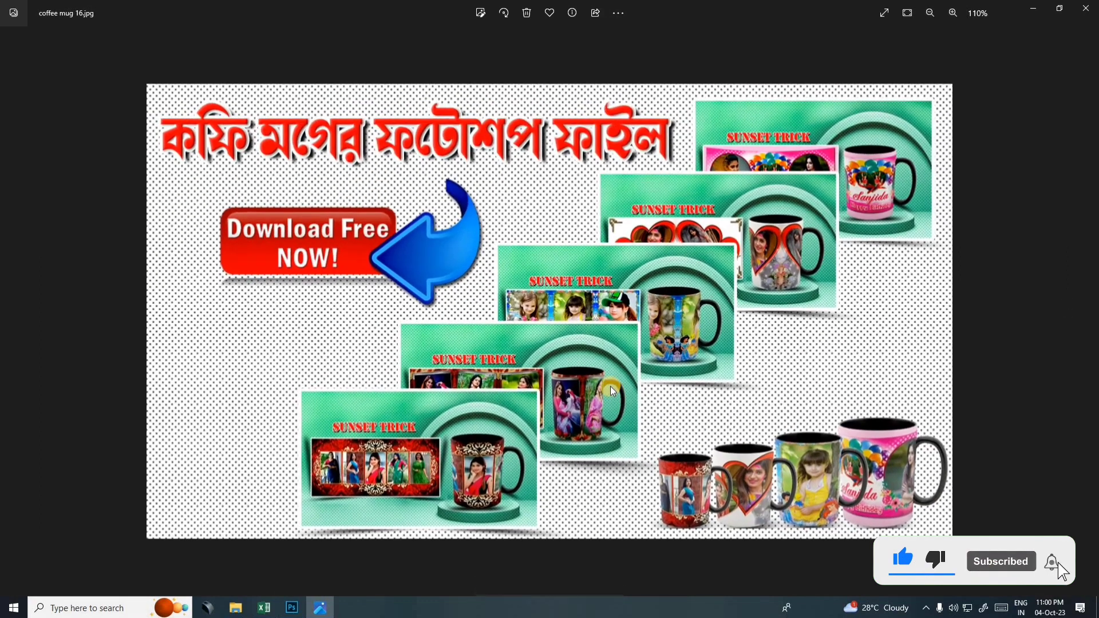
{"action": "scroll", "coordinate": [614, 393], "scroll_direction": "down", "scroll_amount": 1}
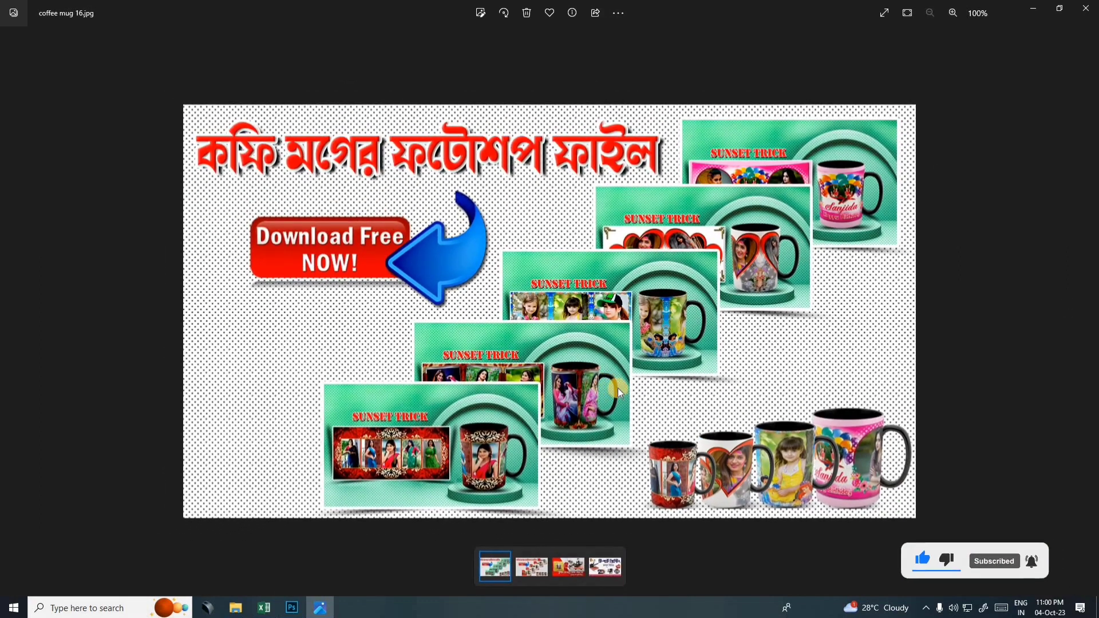
{"action": "scroll", "coordinate": [621, 392], "scroll_direction": "up", "scroll_amount": 1}
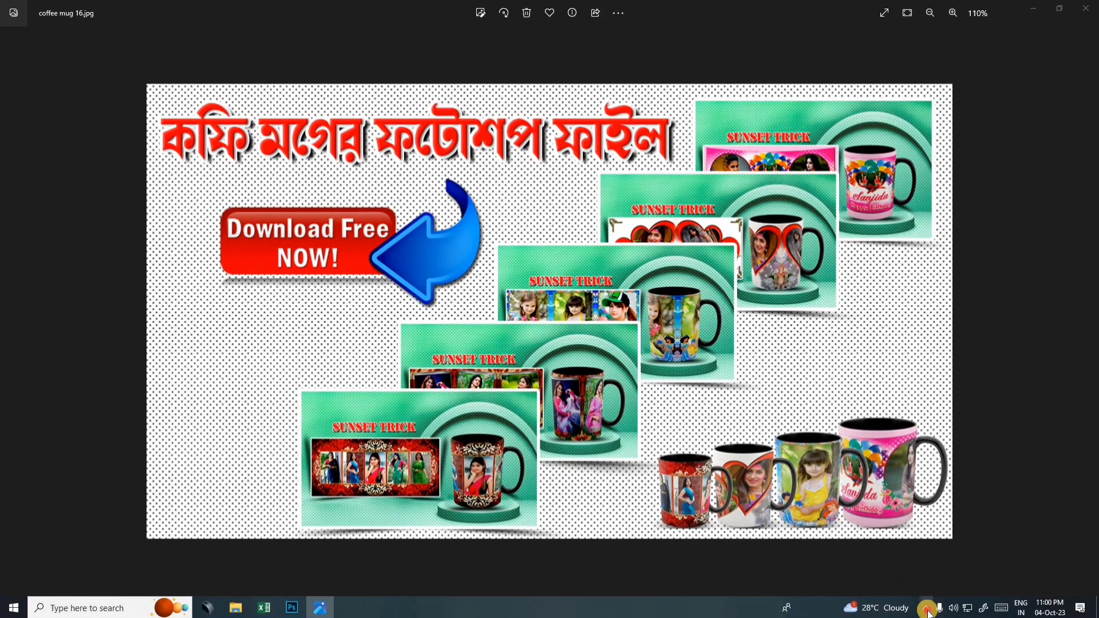